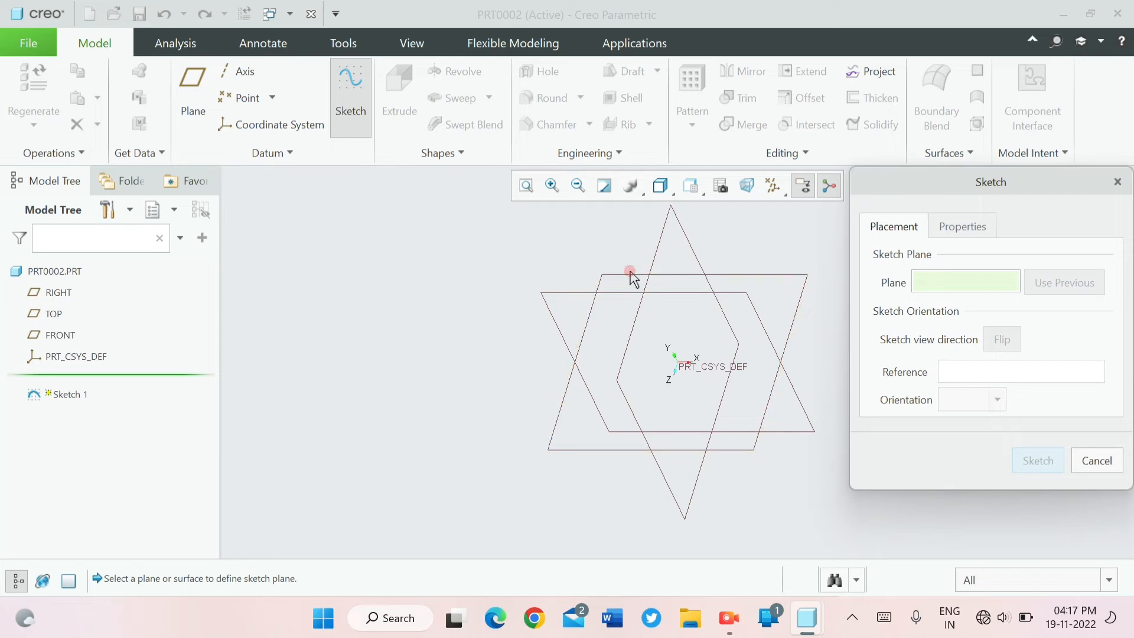
# - Create a sketch on the TOP datum plane with RIGHT as the orientation reference, viewed square to the plane
pyautogui.click(636, 275)
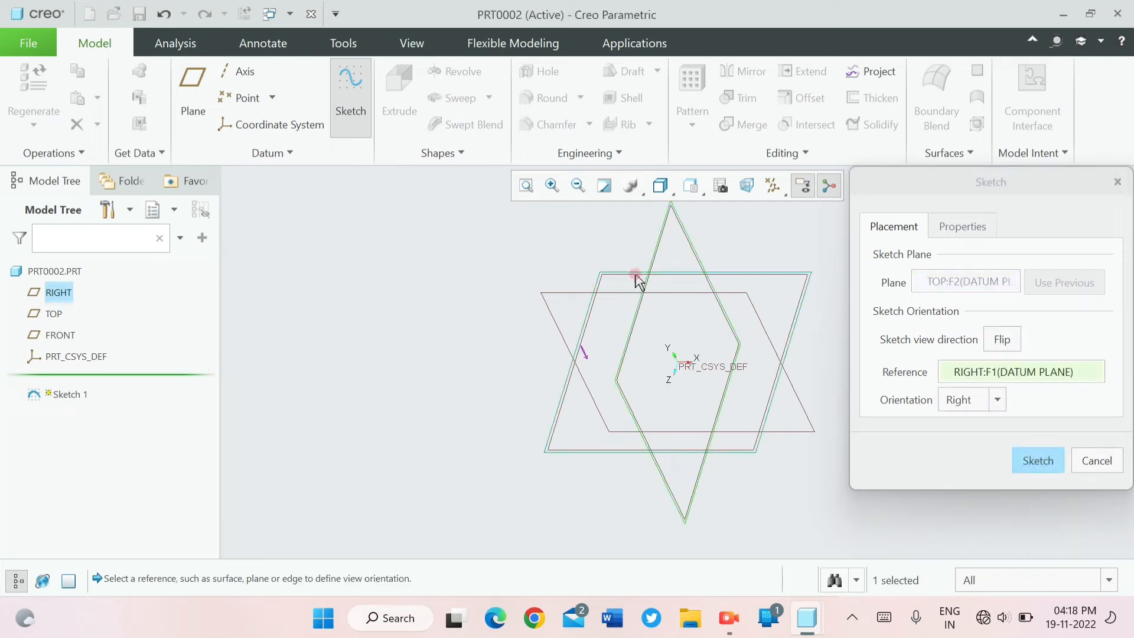
pyautogui.click(1038, 460)
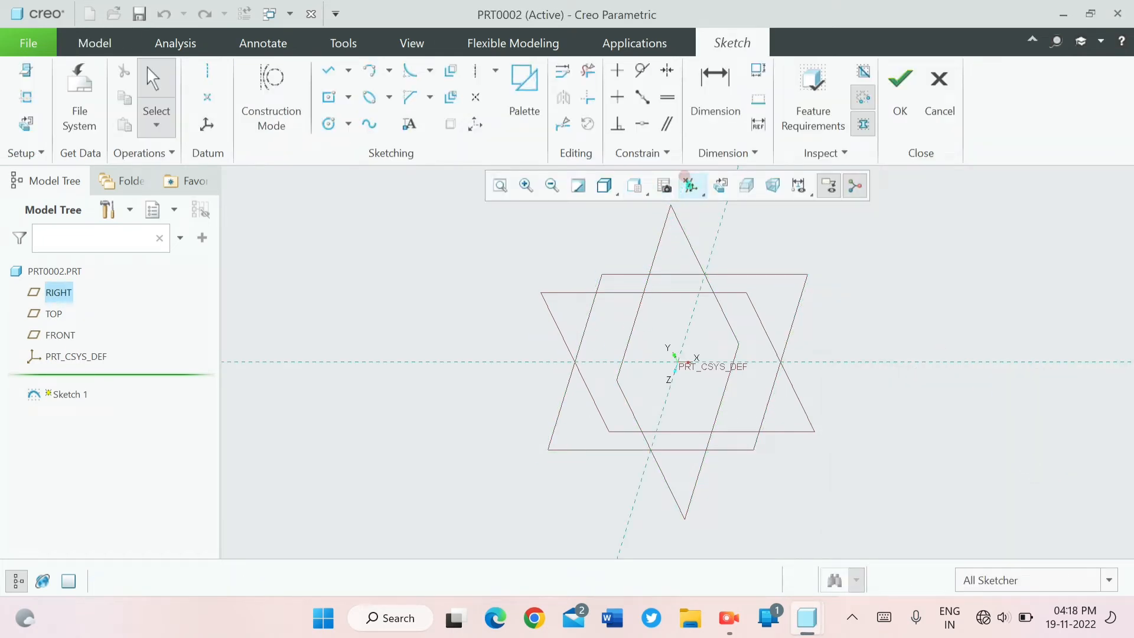
pyautogui.click(720, 185)
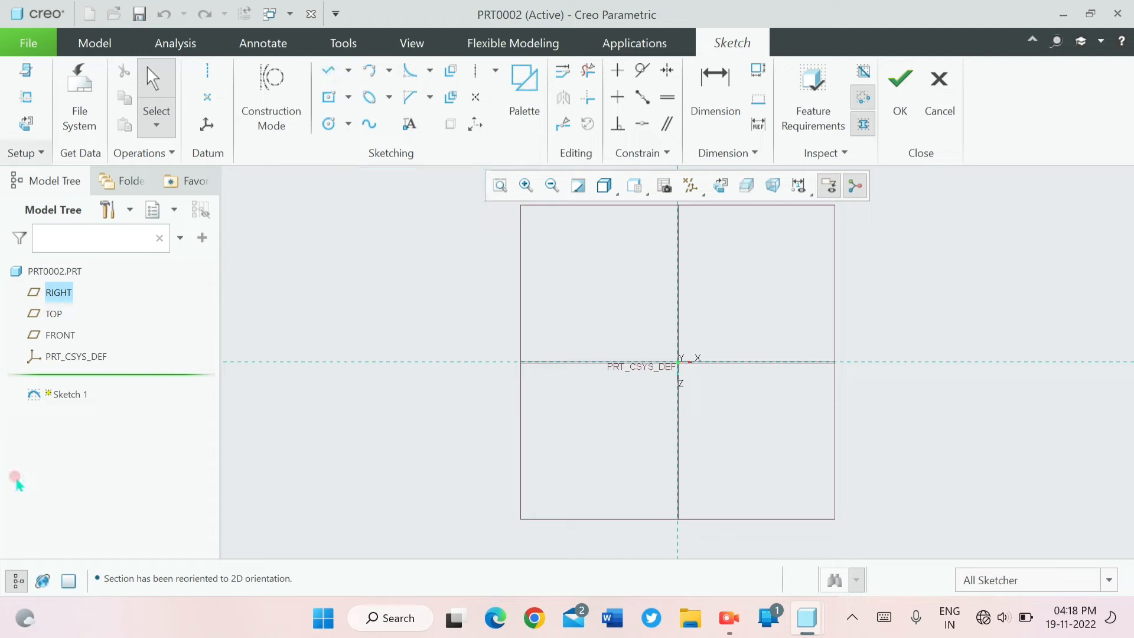
# - Sketch a closed rectangle about 362 wide and 109 high with its lower edge on the horizontal reference, crossing the vertical reference
pyautogui.click(328, 73)
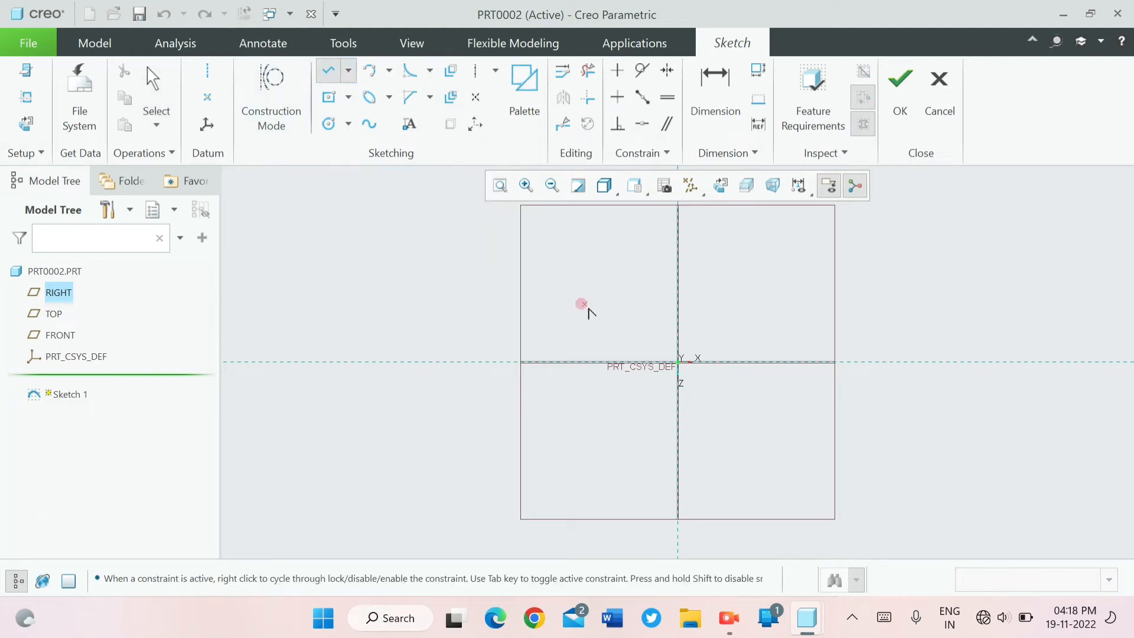
pyautogui.click(572, 362)
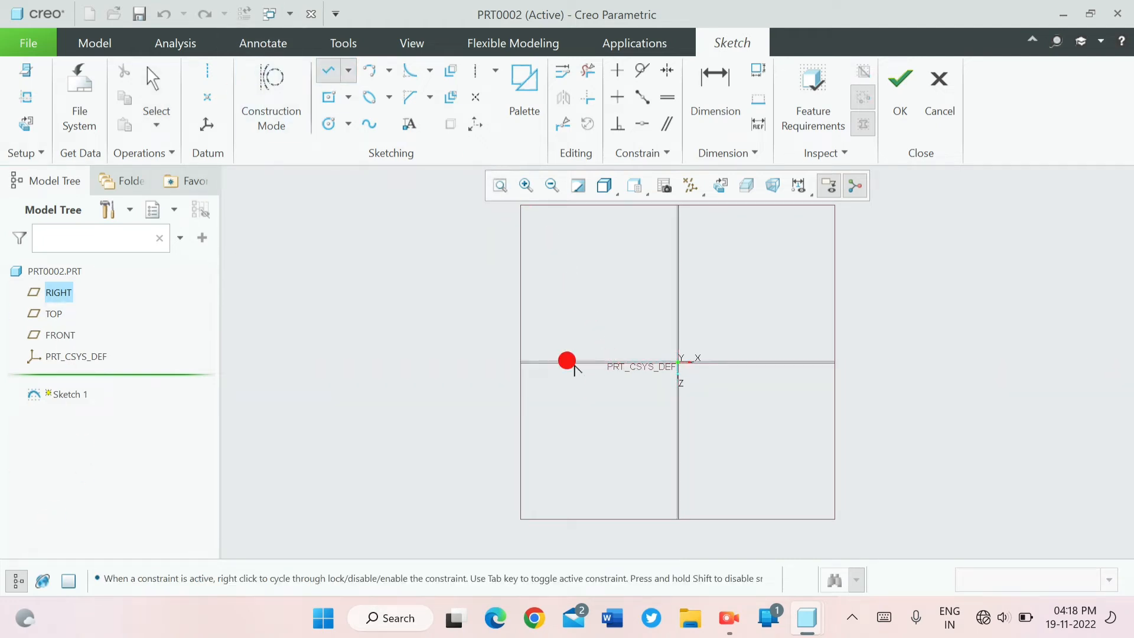
pyautogui.click(572, 294)
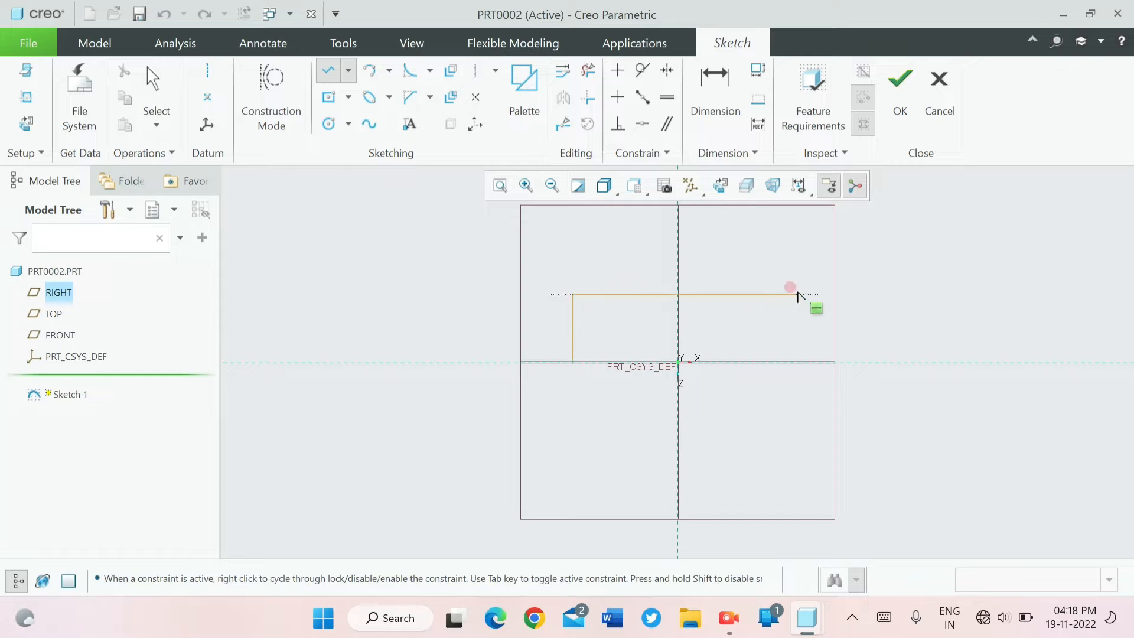
pyautogui.click(796, 294)
pyautogui.click(797, 362)
pyautogui.click(573, 361)
pyautogui.click(572, 362)
pyautogui.middleClick(595, 380)
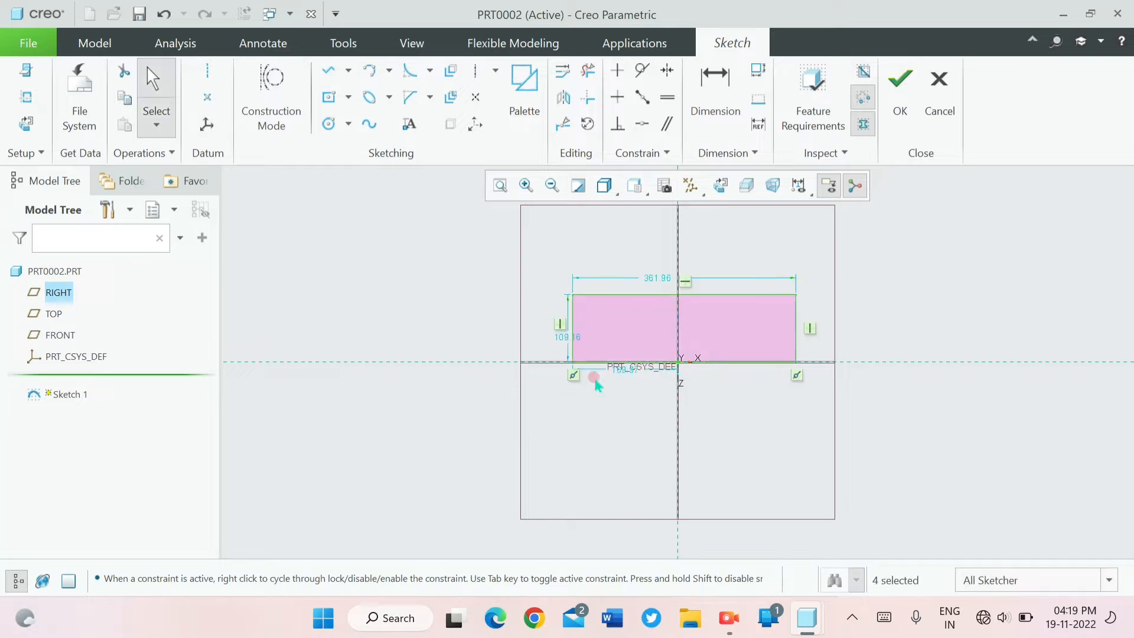
# - Set the rectangle's width to 100 and its height to 30
pyautogui.doubleClick(662, 278)
pyautogui.write('10')
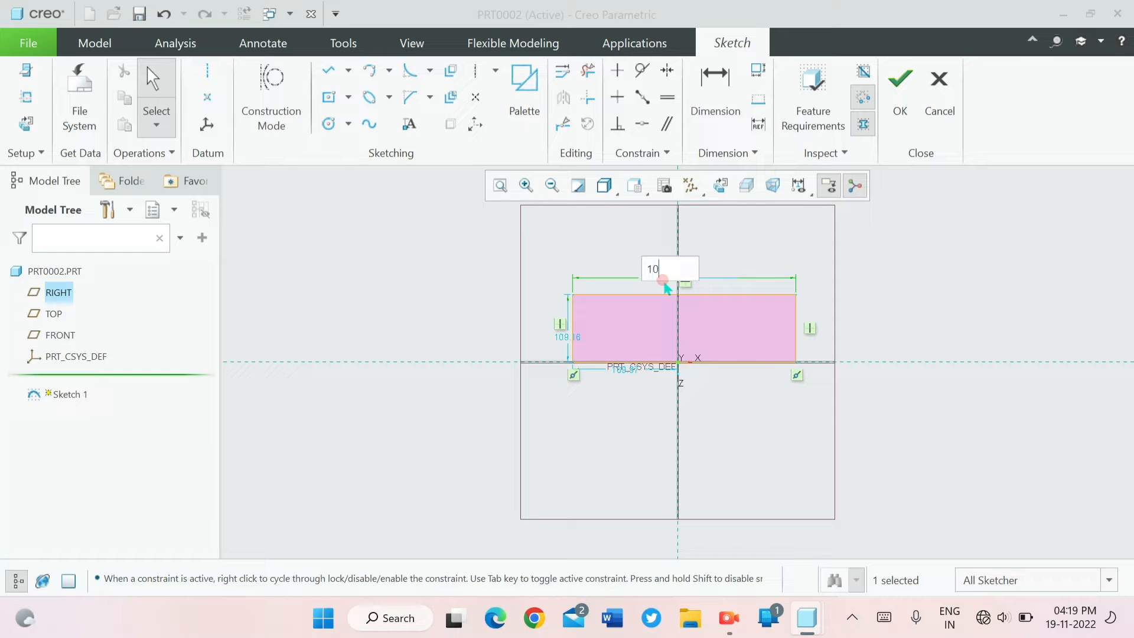
pyautogui.write('0')
pyautogui.press('Return')
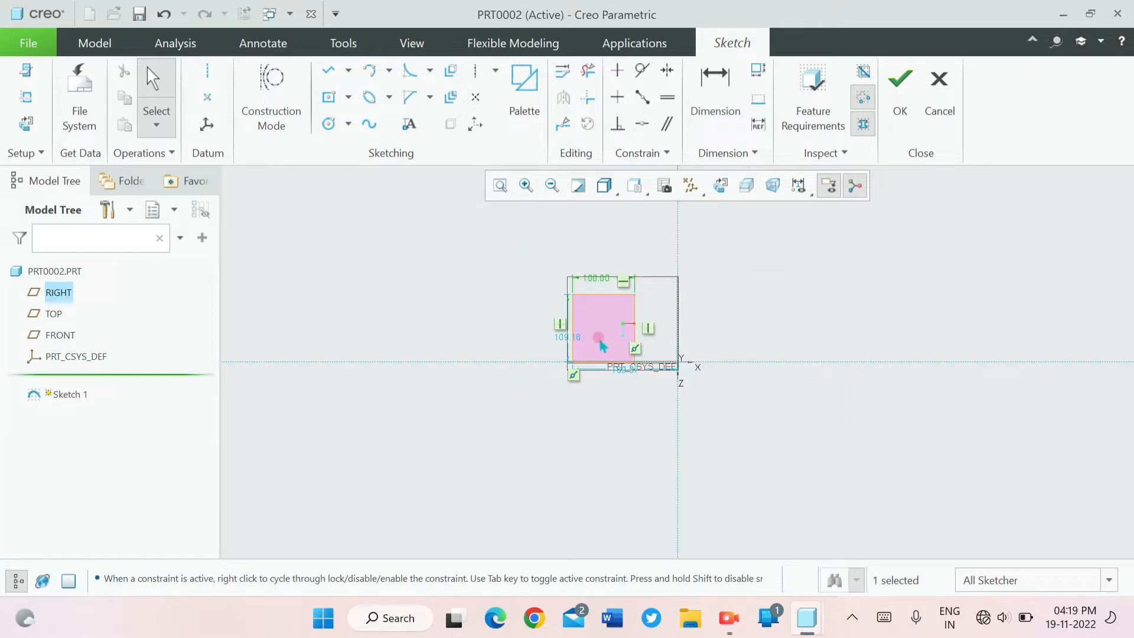
pyautogui.doubleClick(565, 339)
pyautogui.write('30')
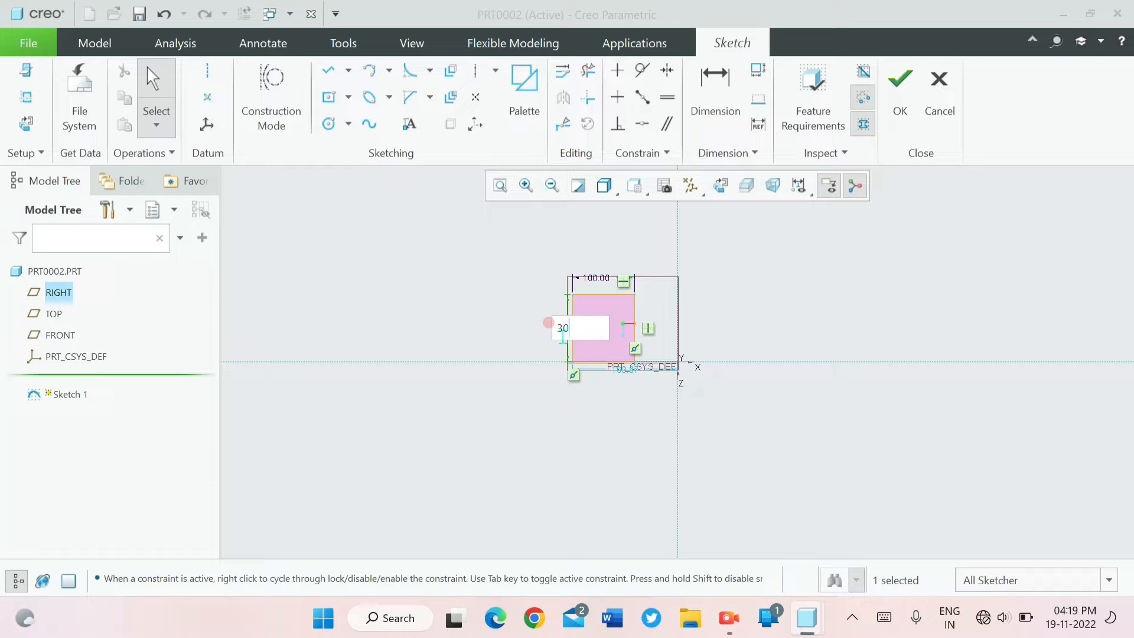
pyautogui.press('Return')
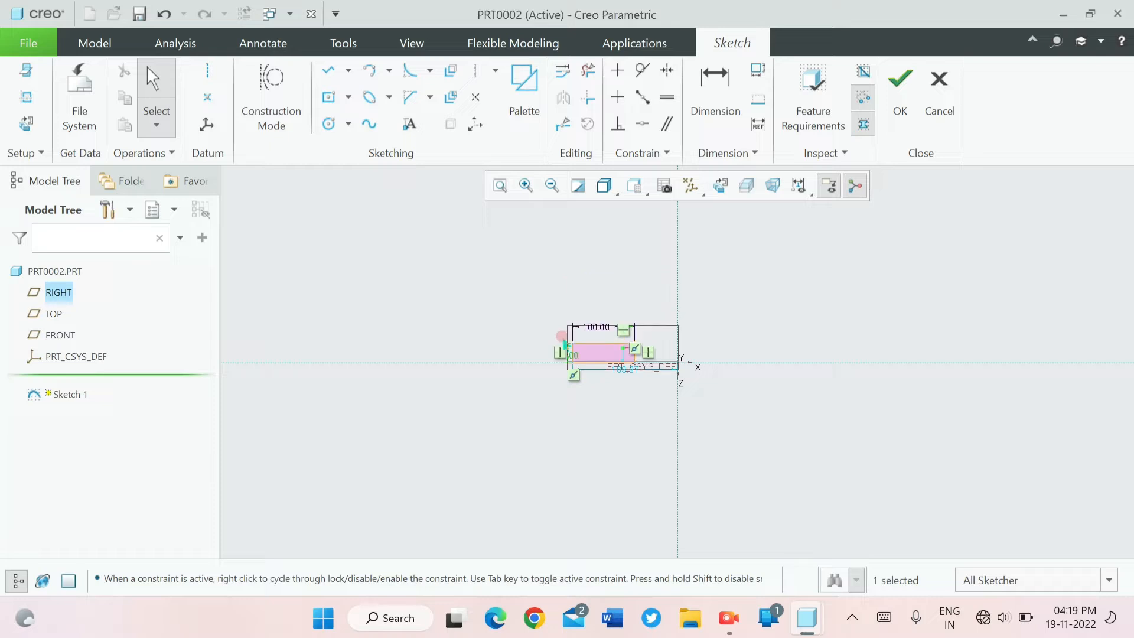
# - Set the distance between the rectangle's left edge and the vertical reference to 0
pyautogui.scroll(5, 618, 374)
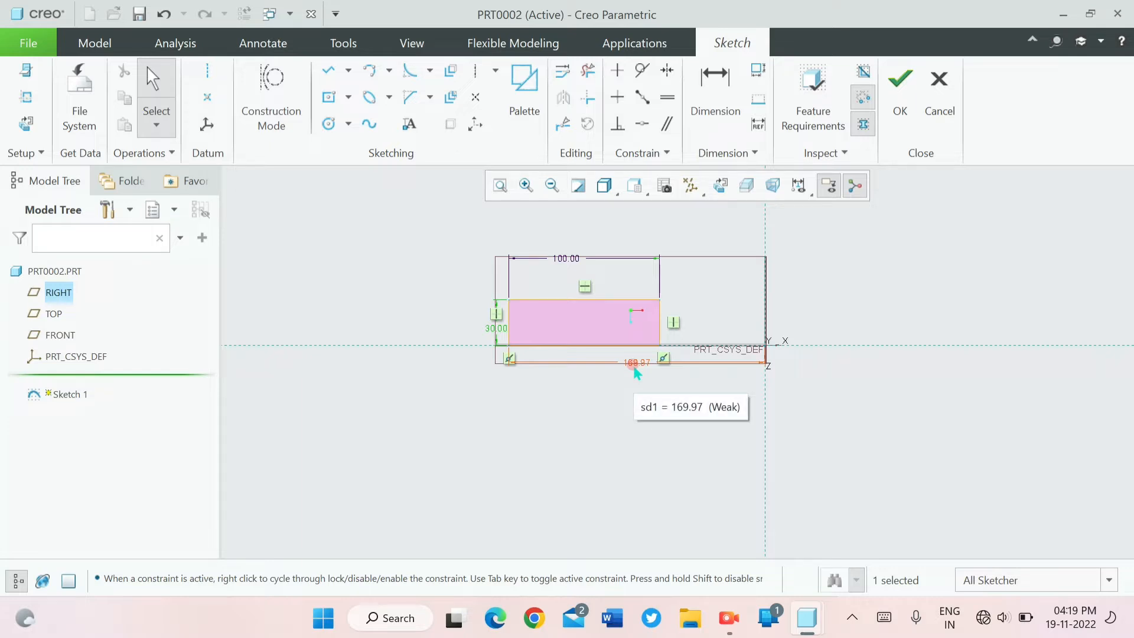
pyautogui.doubleClick(633, 368)
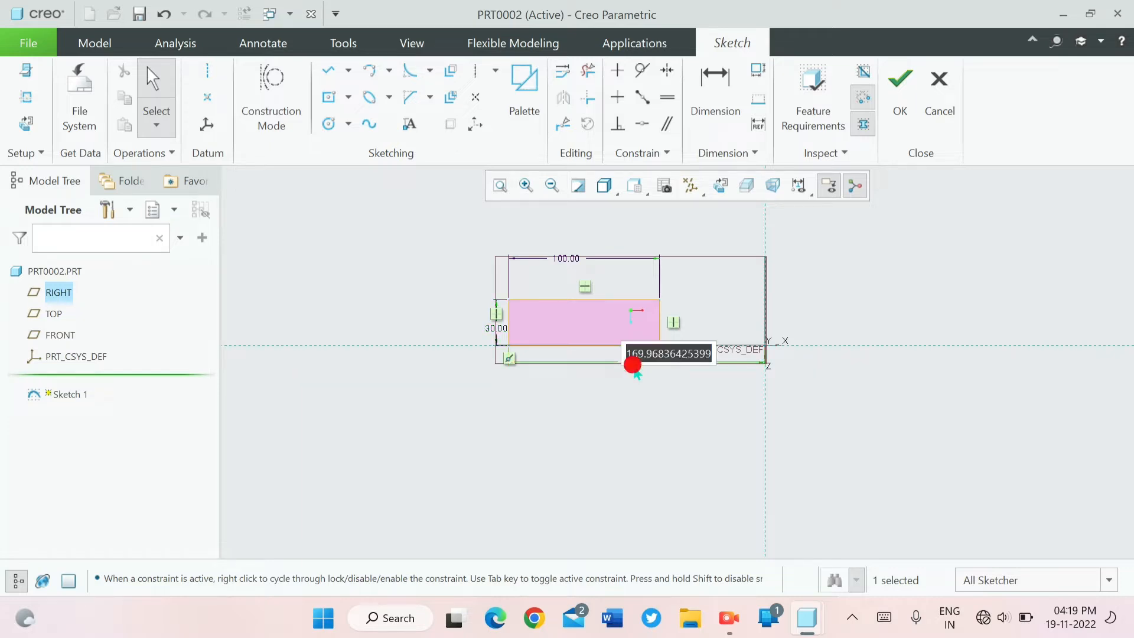
pyautogui.write('0')
pyautogui.press('Return')
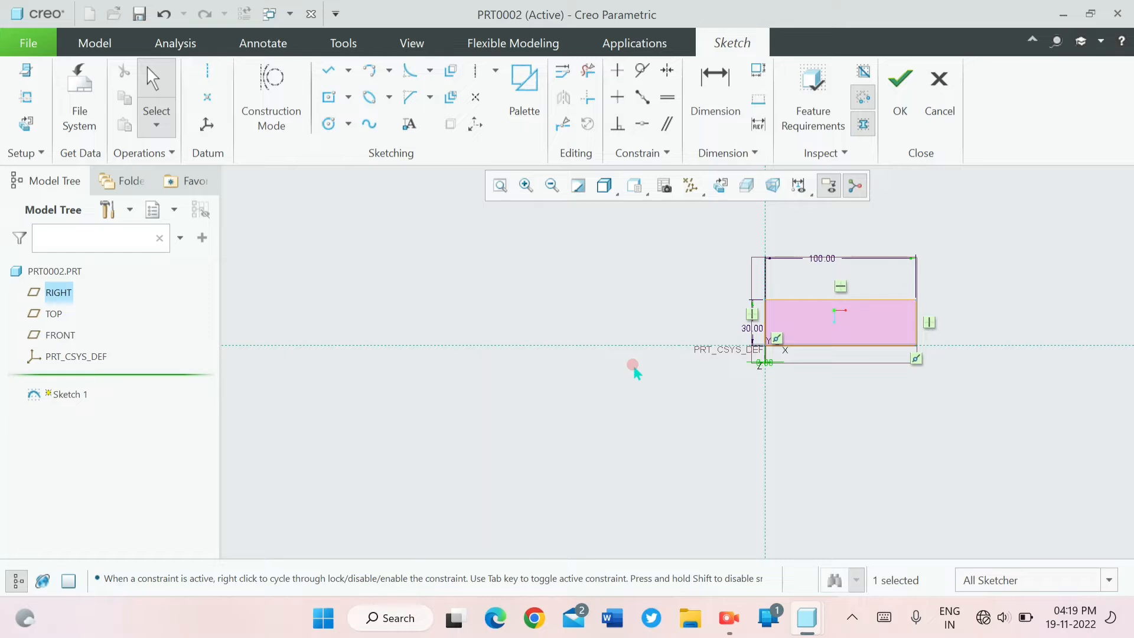
# - Set the rectangle's left edge 50 from the vertical reference and finish the sketch
pyautogui.doubleClick(761, 363)
pyautogui.press('BackSpace')
pyautogui.write('50')
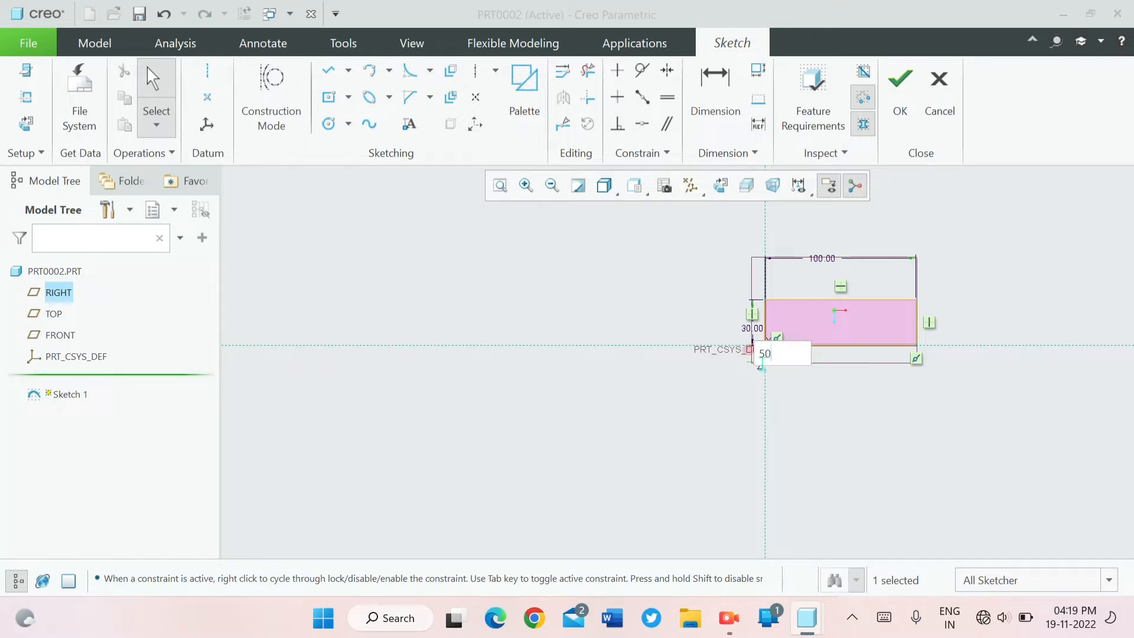
pyautogui.press('Return')
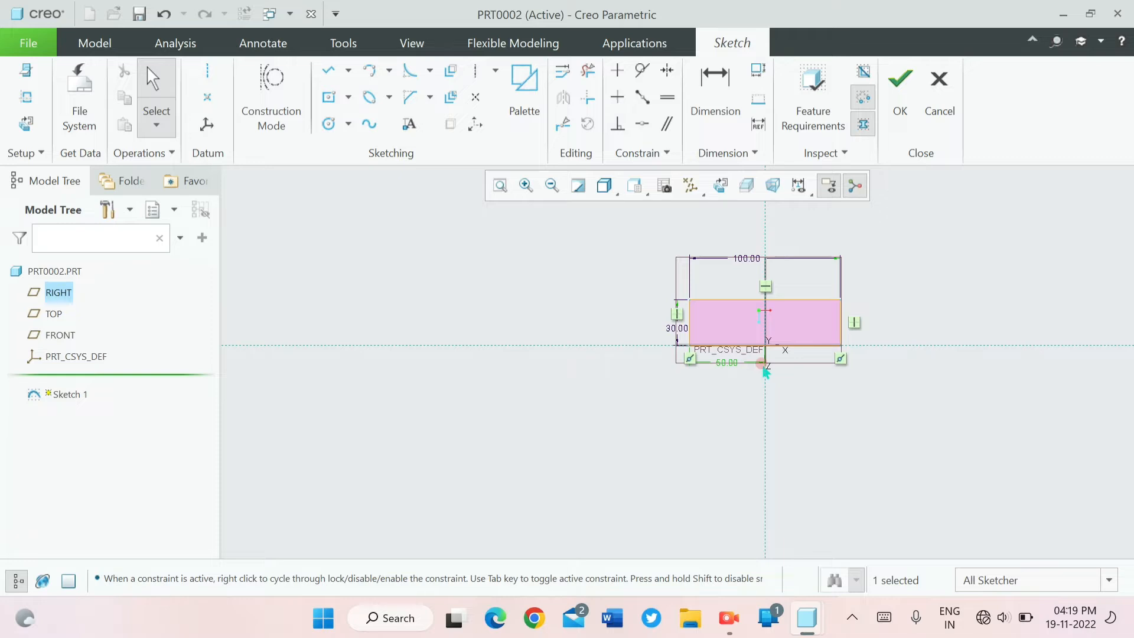
pyautogui.click(900, 94)
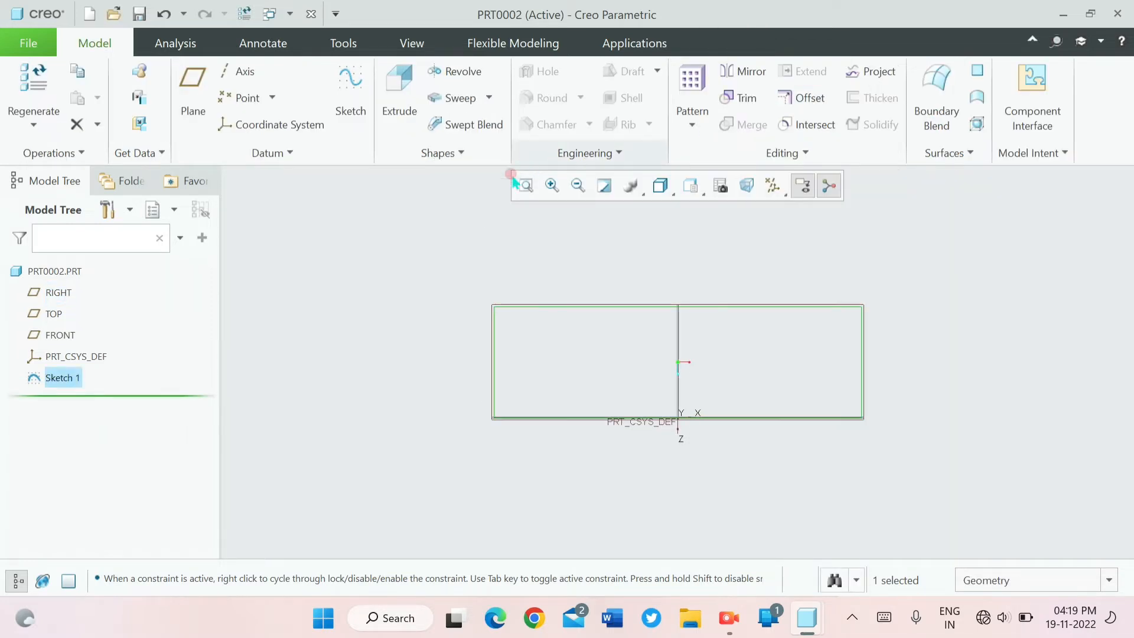
# - Extrude the rectangle sketch as a solid with a depth of 330
pyautogui.click(397, 89)
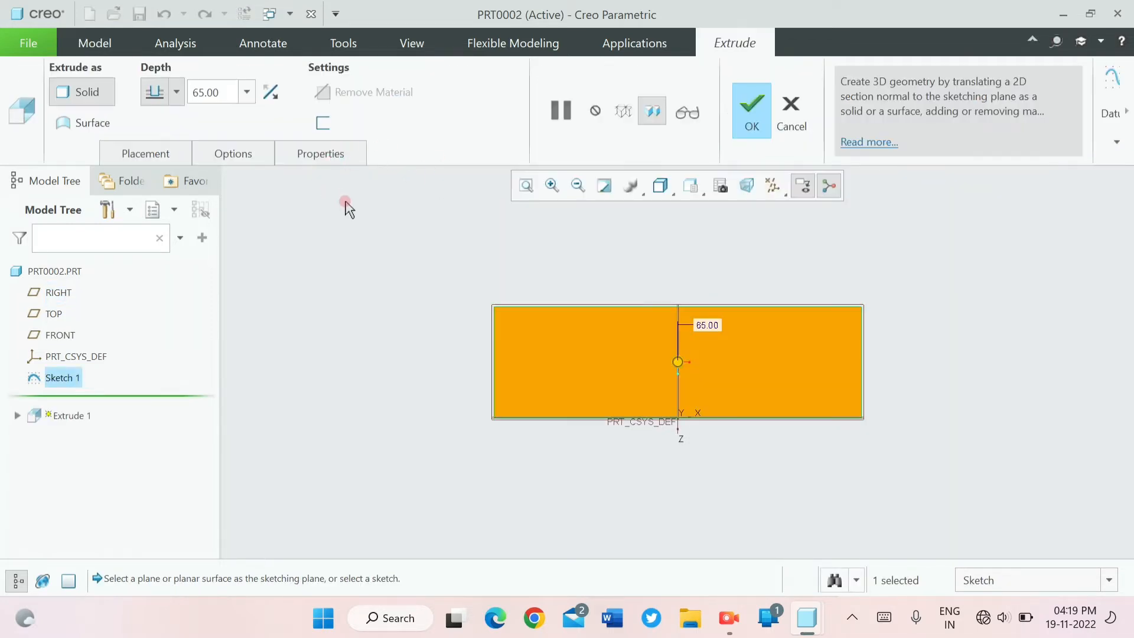
pyautogui.doubleClick(223, 95)
pyautogui.write('330')
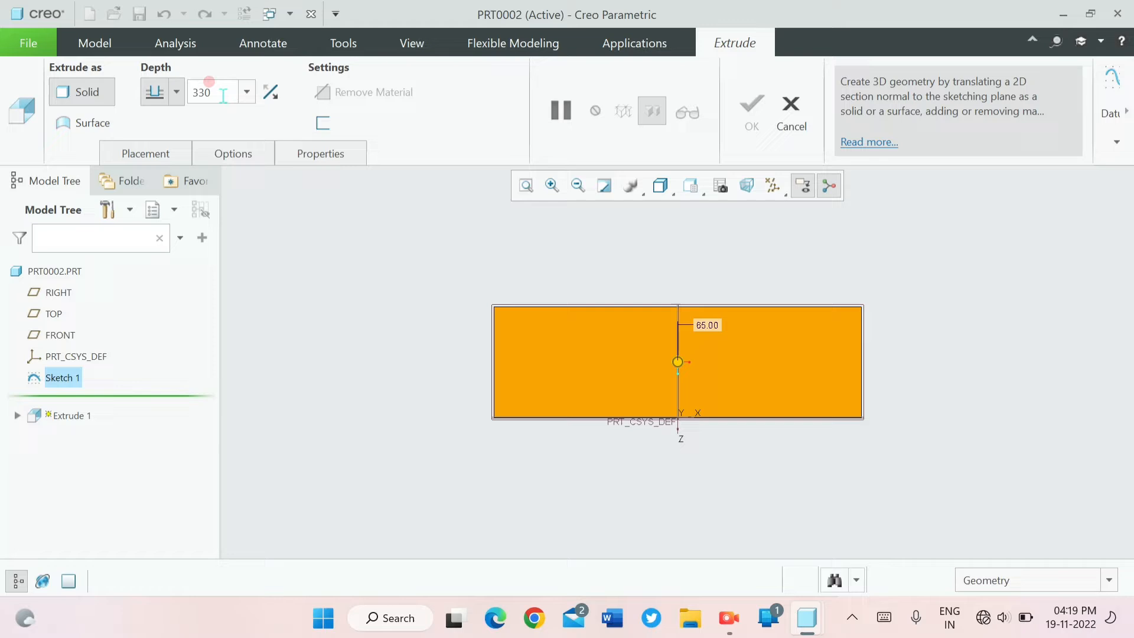
pyautogui.press('Return')
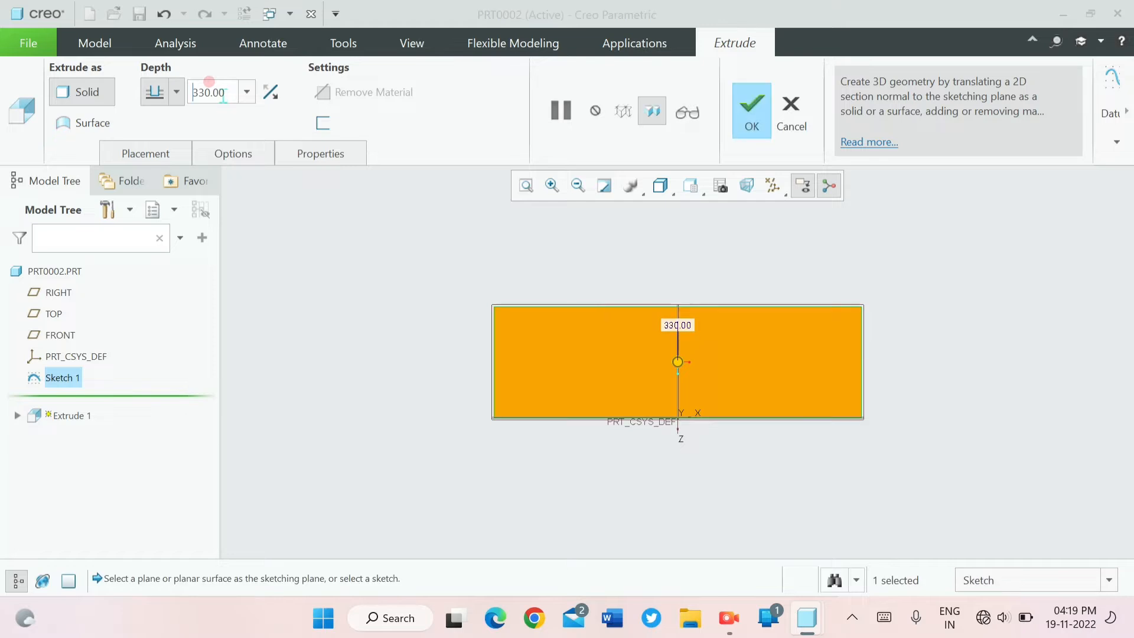
pyautogui.moveTo(443, 248); pyautogui.dragTo(483, 292, button='middle')
pyautogui.click(751, 110)
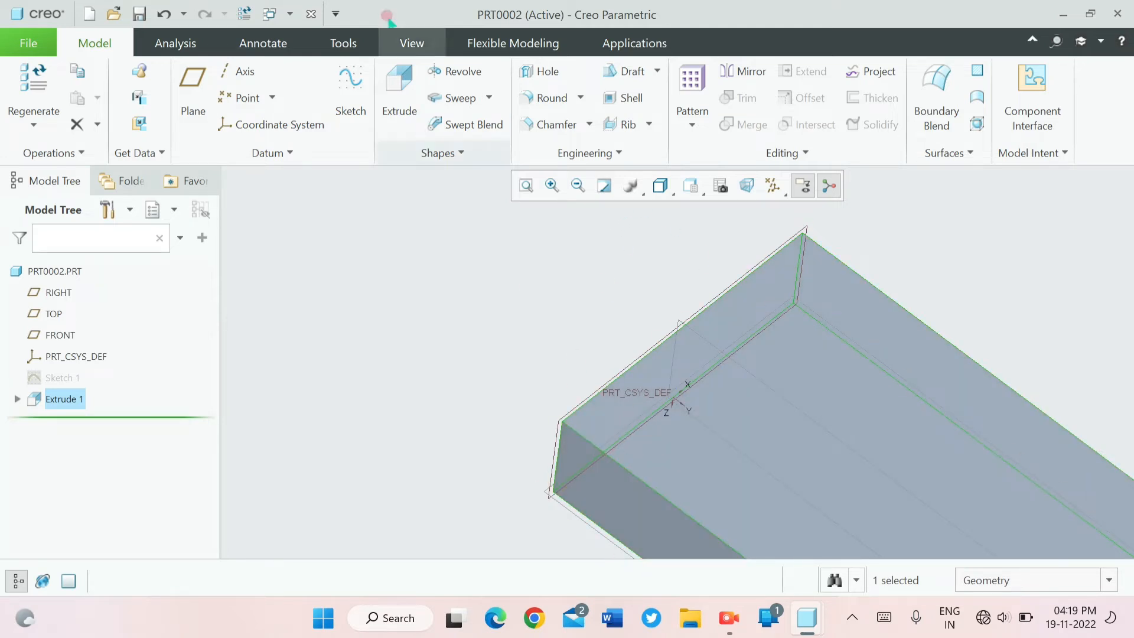
# - Create a sketch on the block's long side face, viewed square to the face
pyautogui.click(351, 85)
pyautogui.click(637, 498)
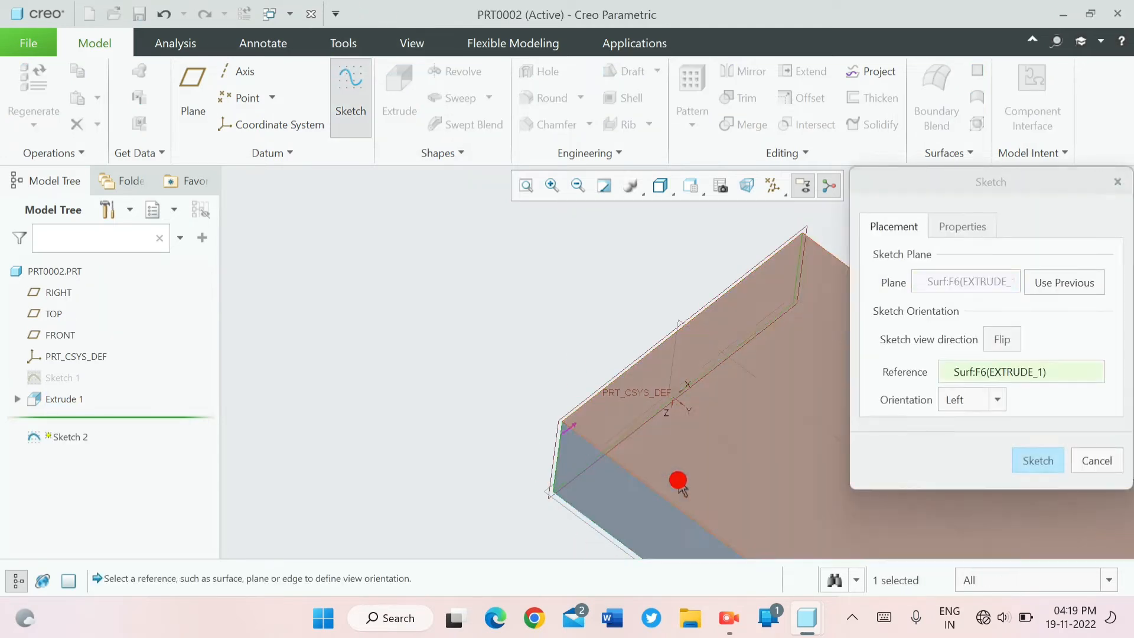
pyautogui.click(1020, 451)
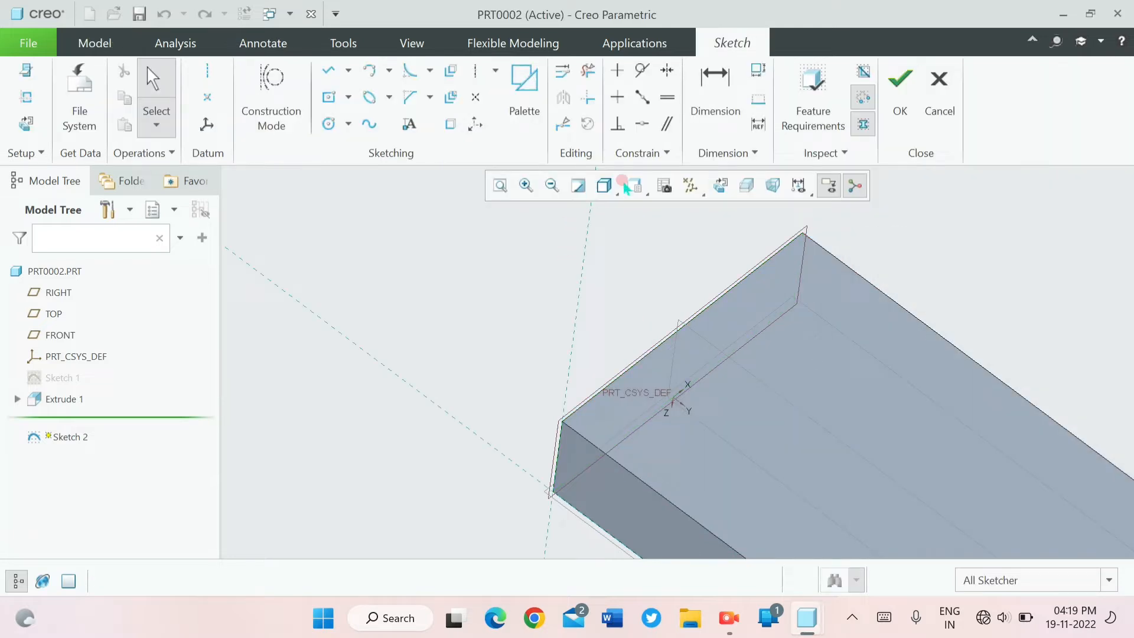
pyautogui.click(721, 185)
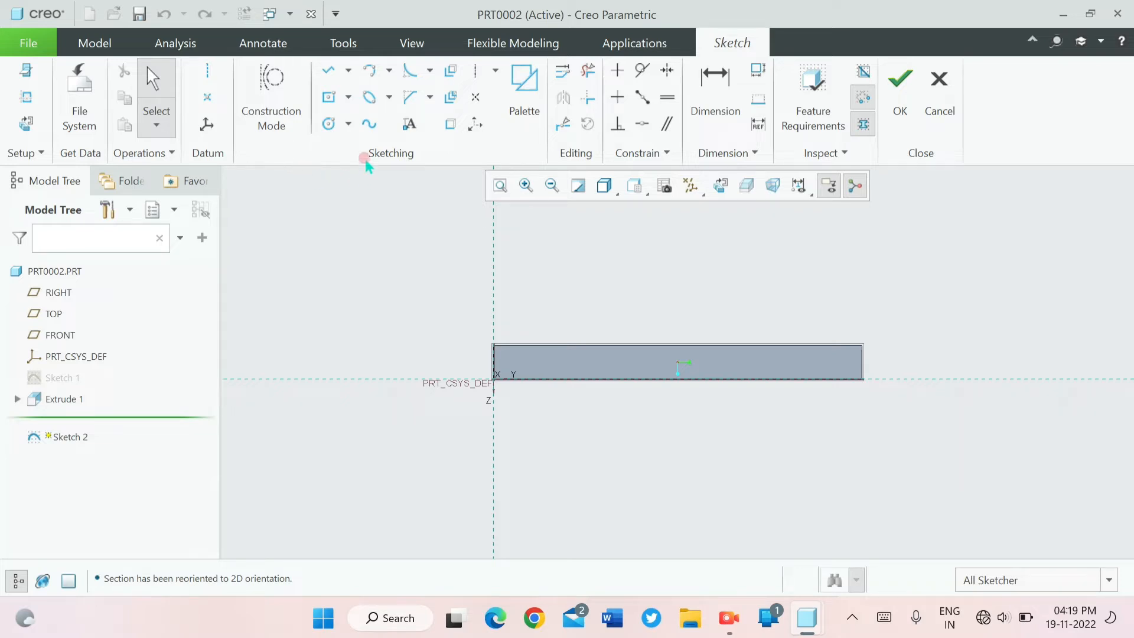
# - Sketch a line about 107 long along the block's upper edge from its left corner, ending in a rectangle about 167 by 88 above it
pyautogui.click(328, 70)
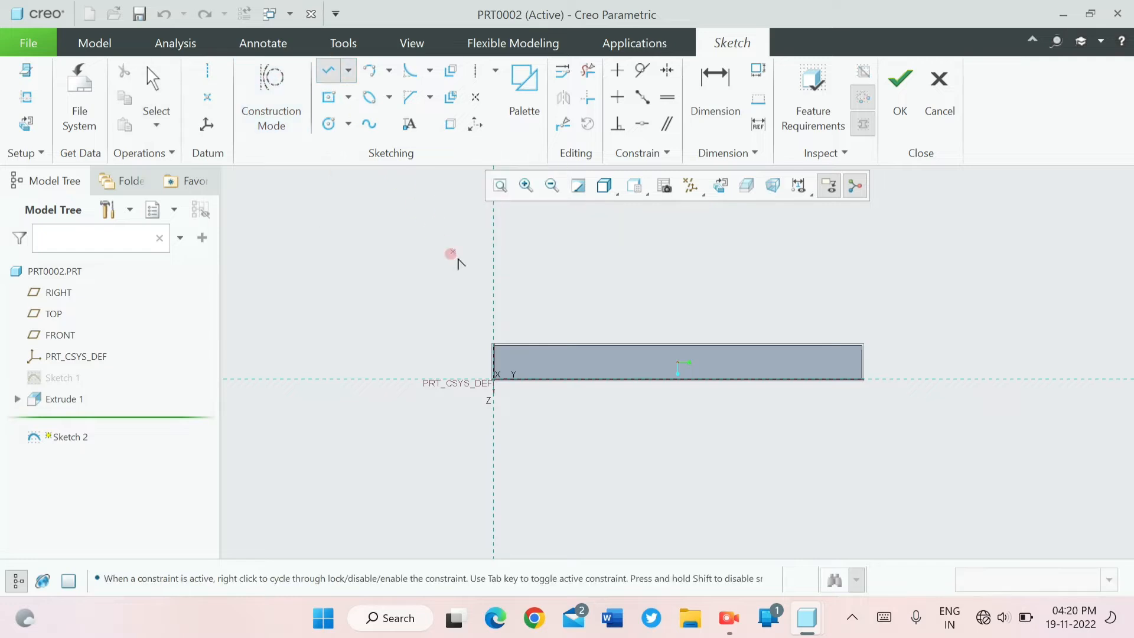
pyautogui.click(494, 345)
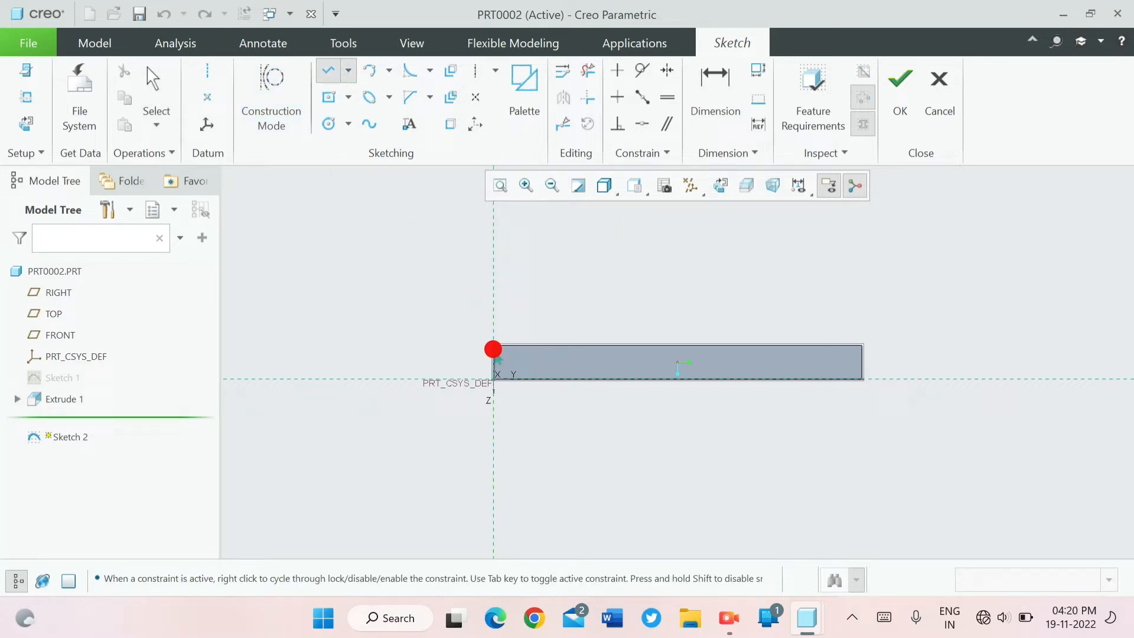
pyautogui.click(612, 344)
pyautogui.click(613, 246)
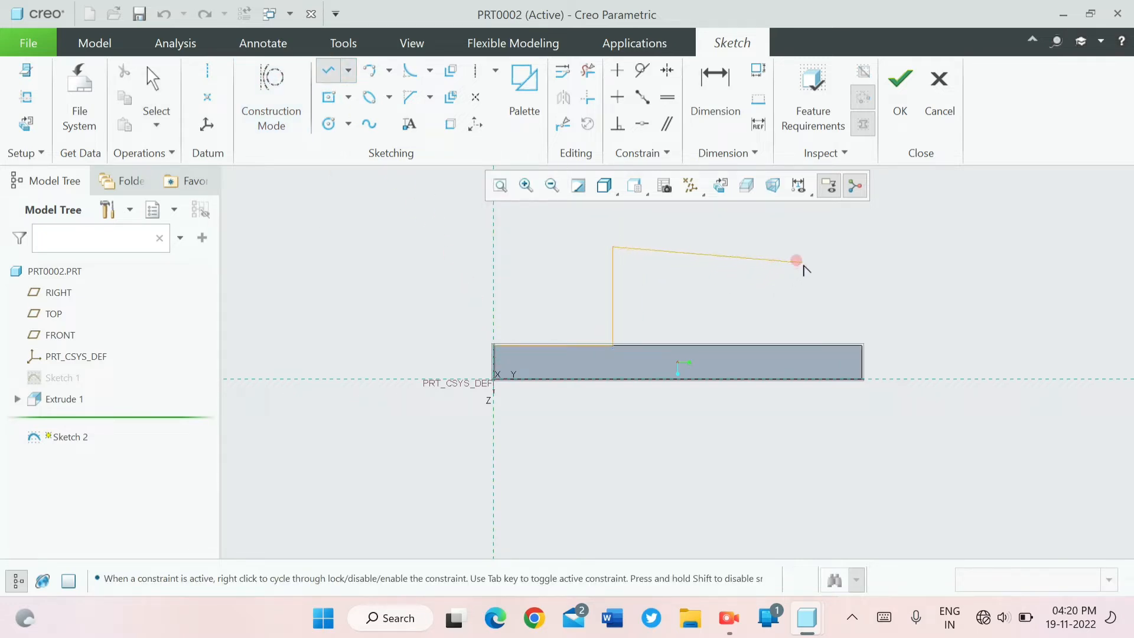
pyautogui.click(800, 246)
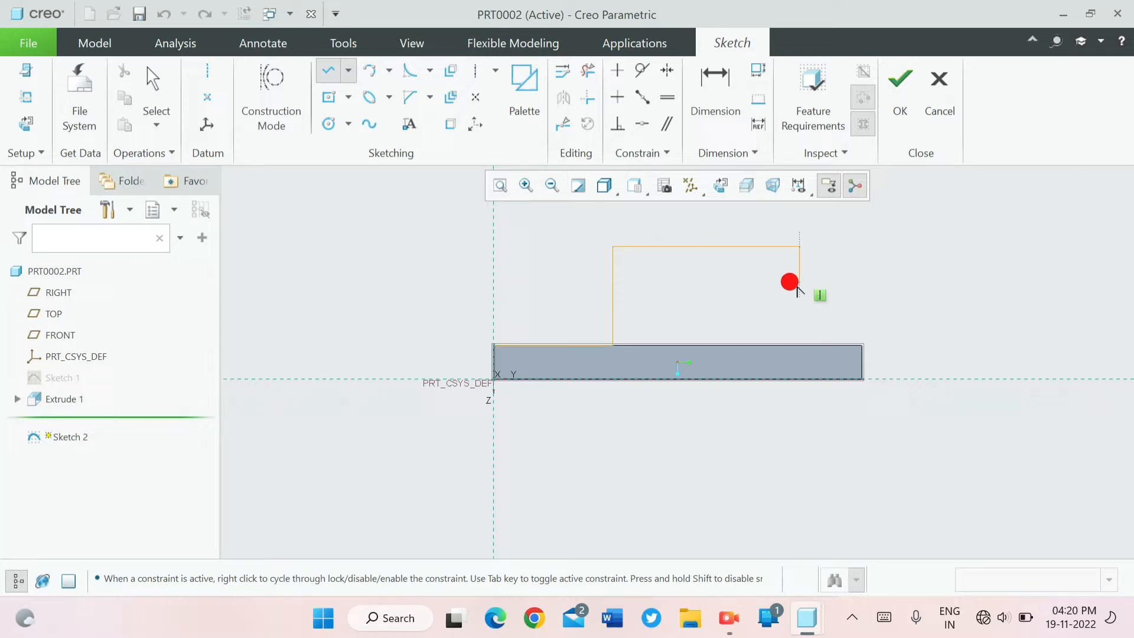
pyautogui.click(800, 344)
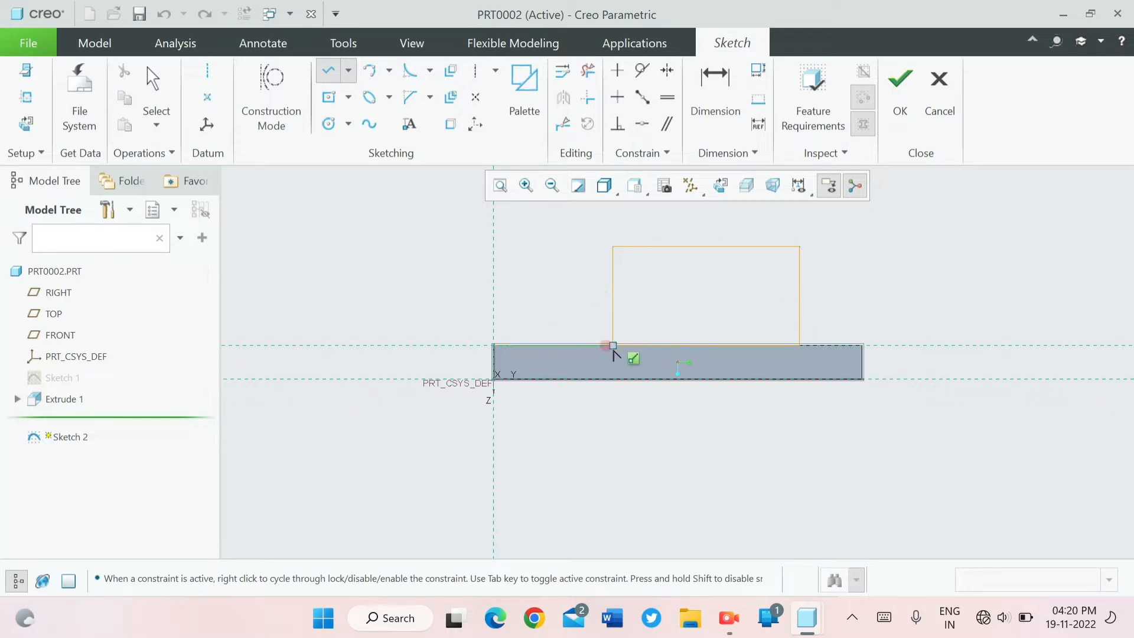
pyautogui.click(612, 344)
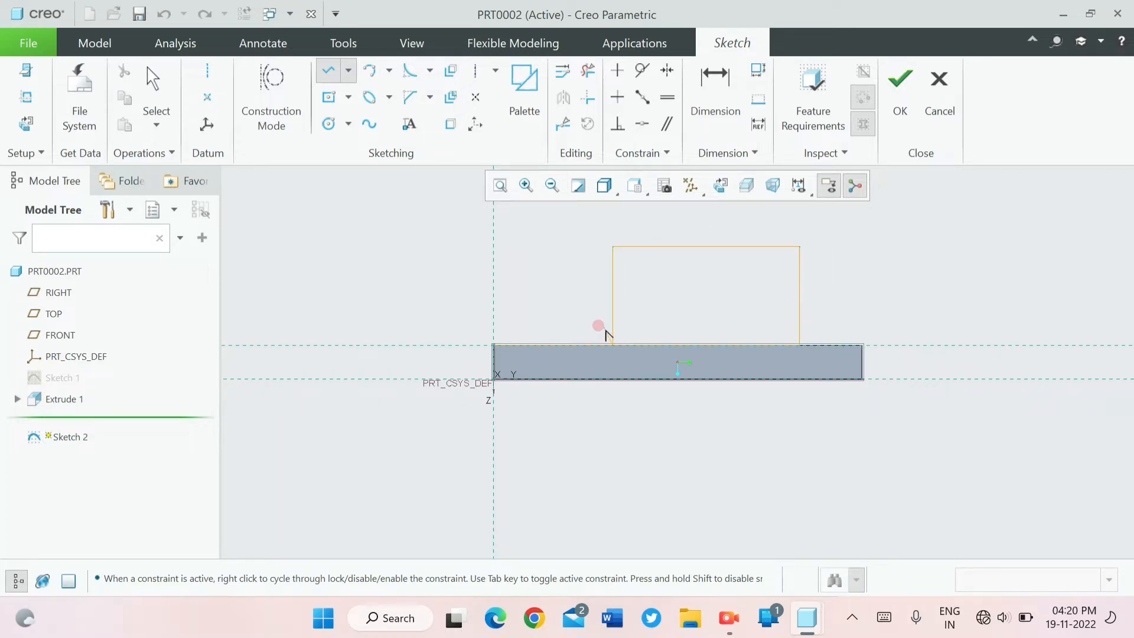
pyautogui.middleClick(582, 287)
# - Set the length of the line between the block's left corner and the rectangle to 63
pyautogui.doubleClick(540, 335)
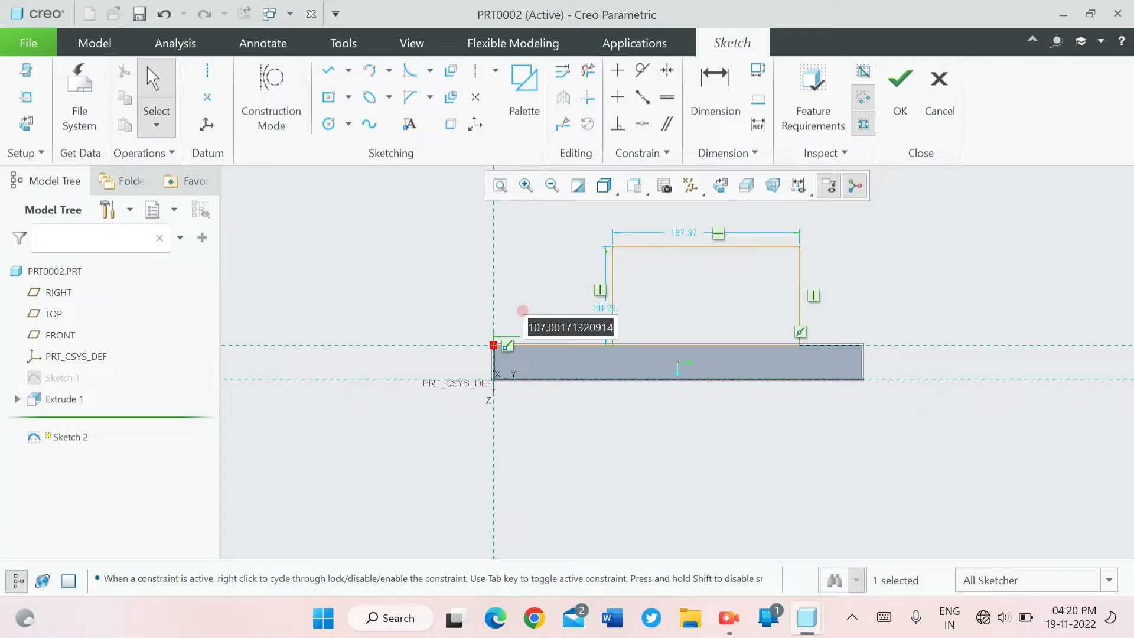
pyautogui.write('6')
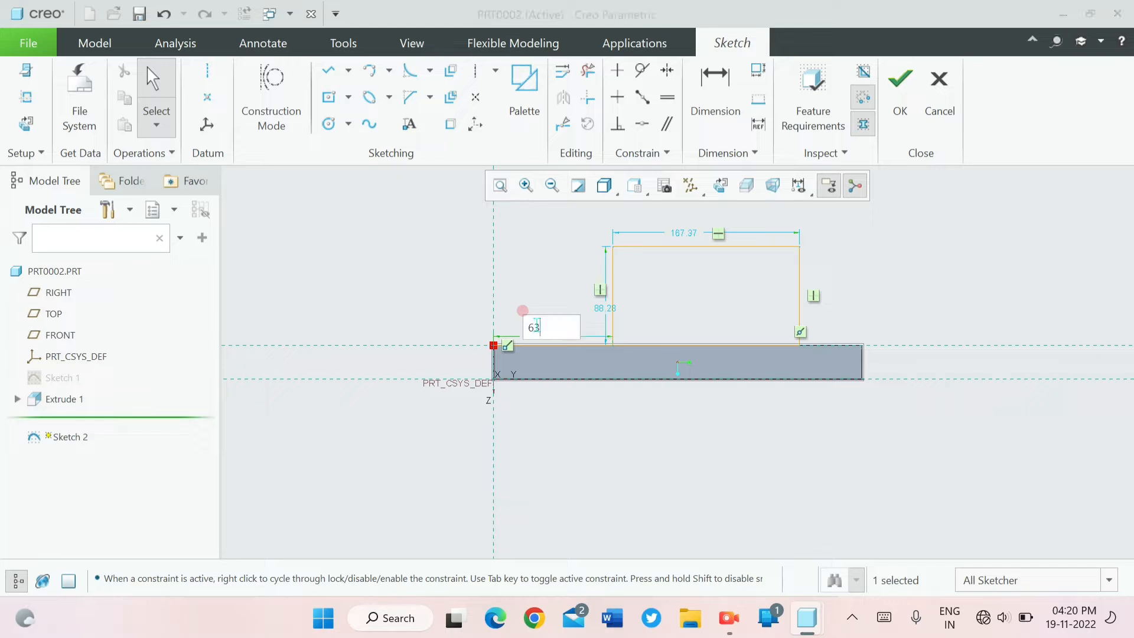
pyautogui.write('3')
pyautogui.press('Return')
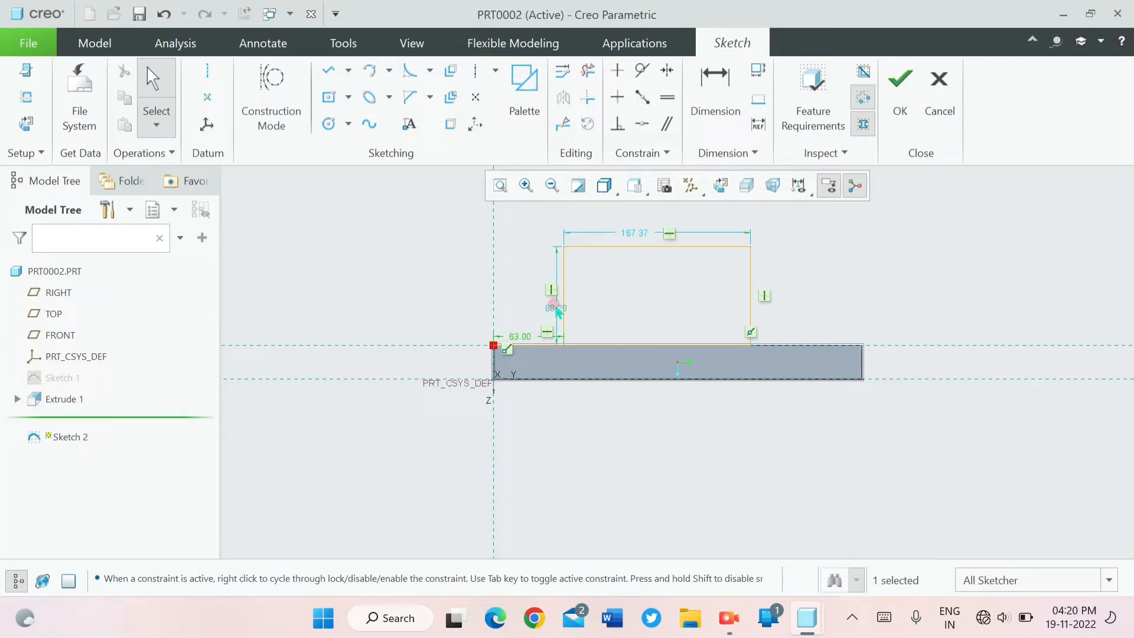
# - Set the height of the rectangle above the block to 70
pyautogui.click(555, 306)
pyautogui.doubleClick(548, 311)
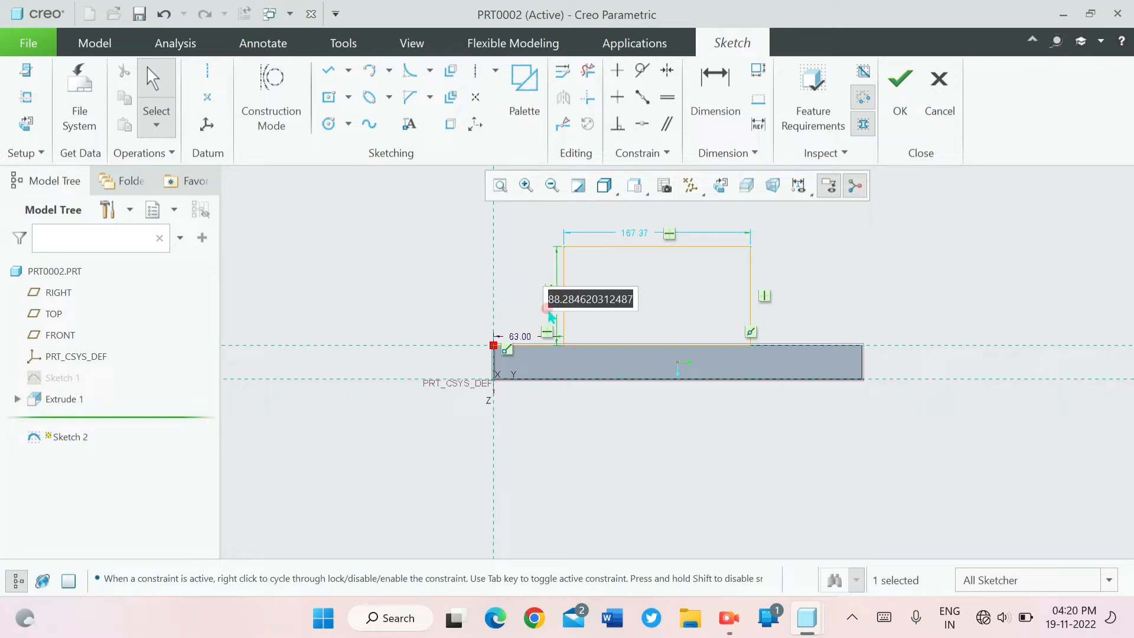
pyautogui.press('BackSpace')
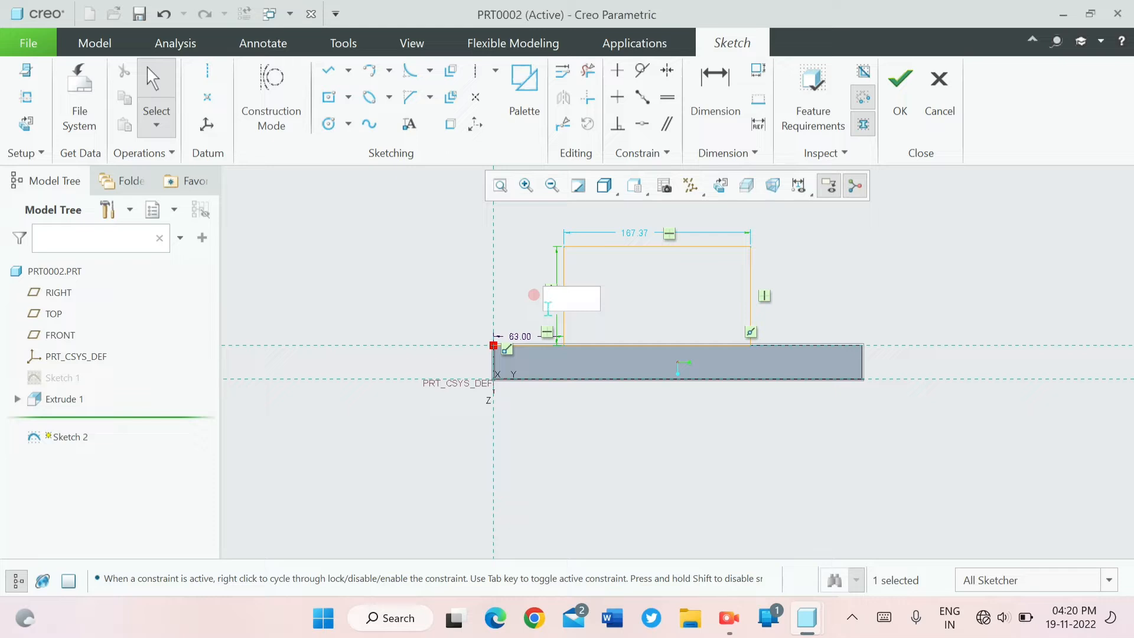
pyautogui.write('79')
pyautogui.press('BackSpace')
pyautogui.write('0')
pyautogui.press('Return')
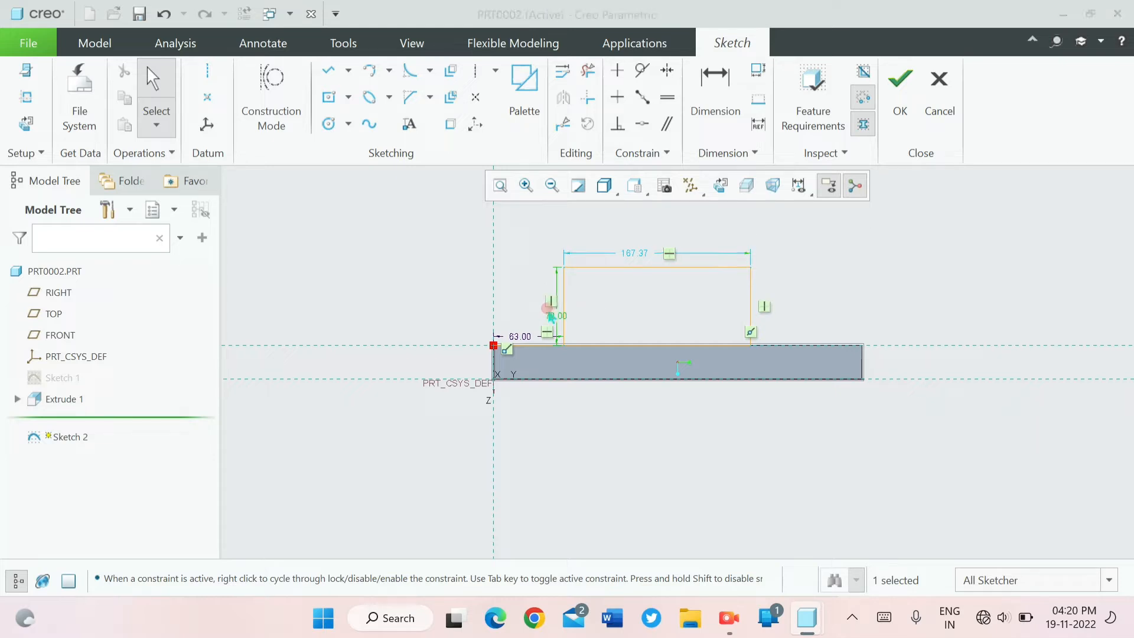
# - Set the width of the rectangle above the block to 171
pyautogui.doubleClick(629, 260)
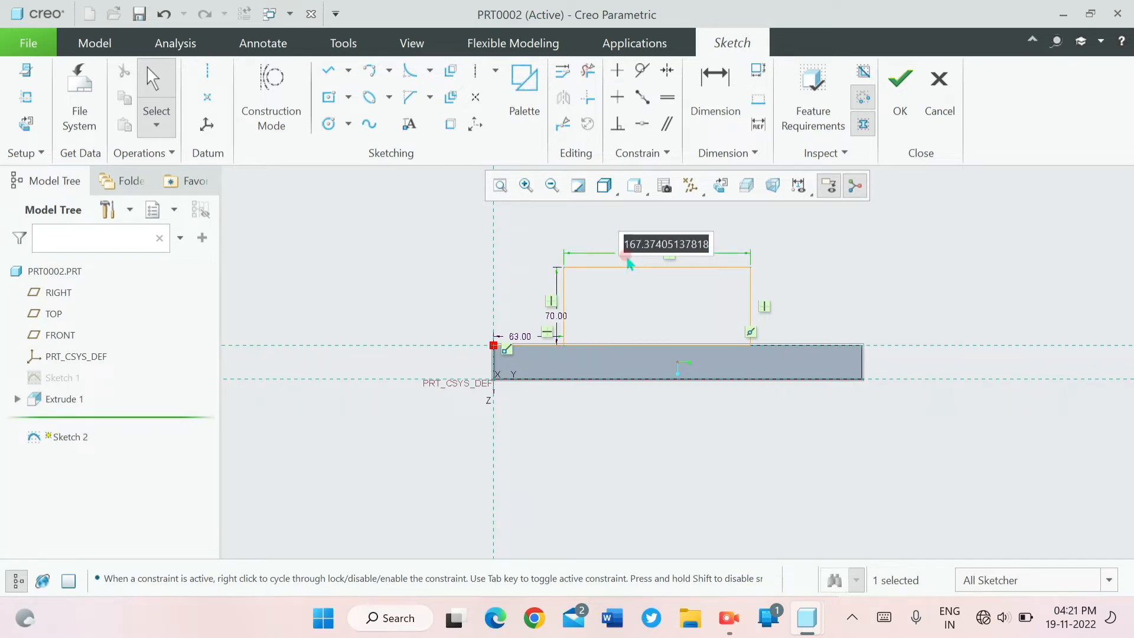
pyautogui.write('7')
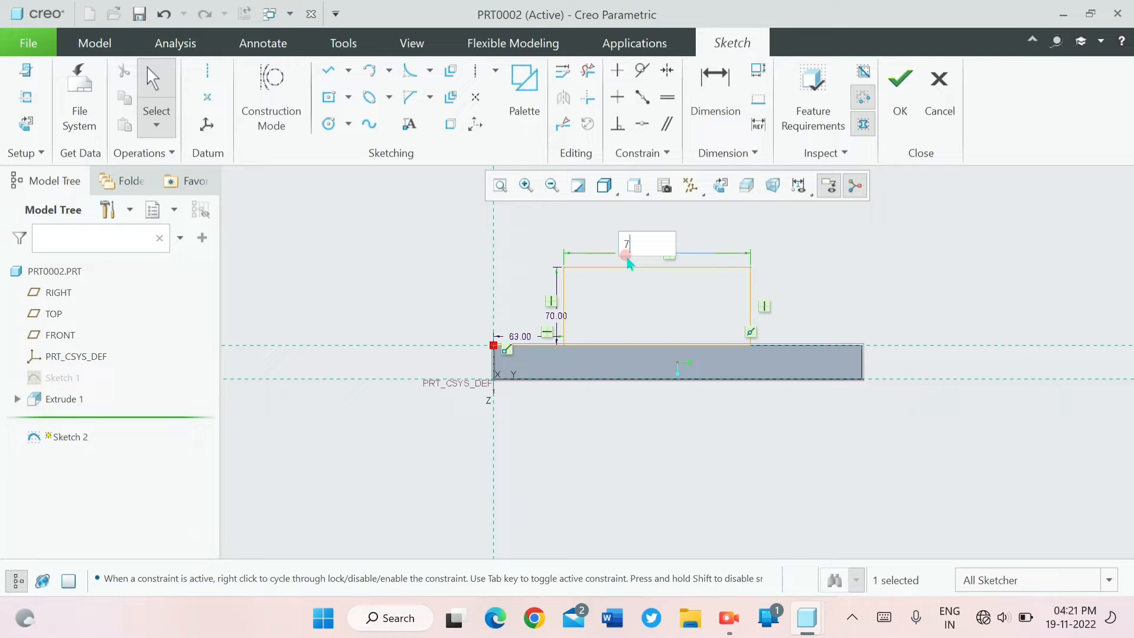
pyautogui.press('BackSpace')
pyautogui.write('1')
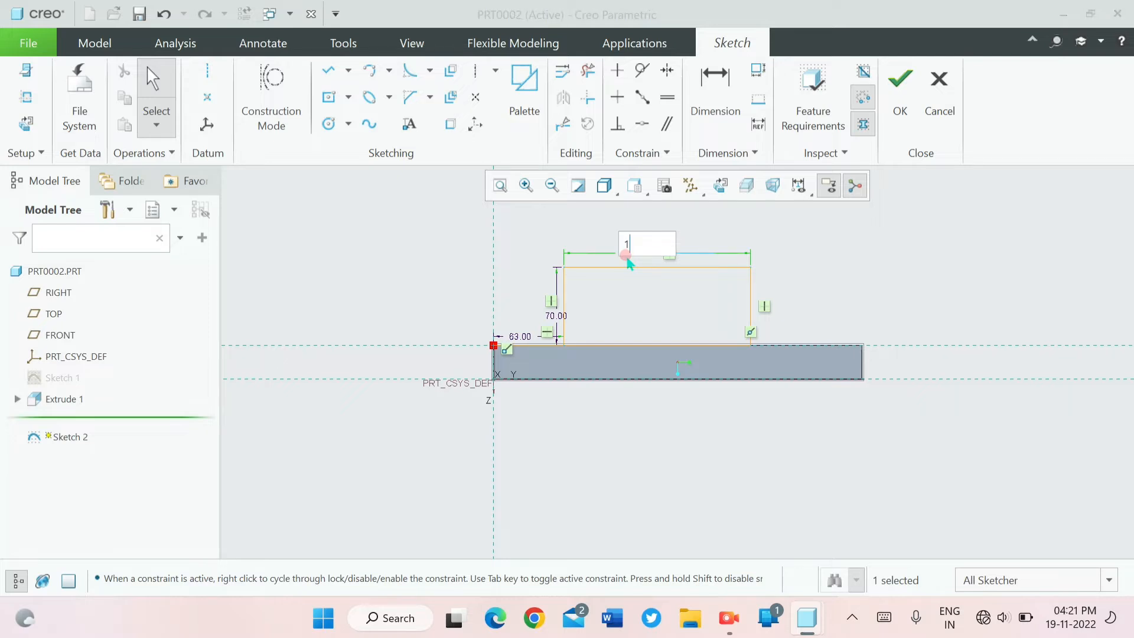
pyautogui.write('71')
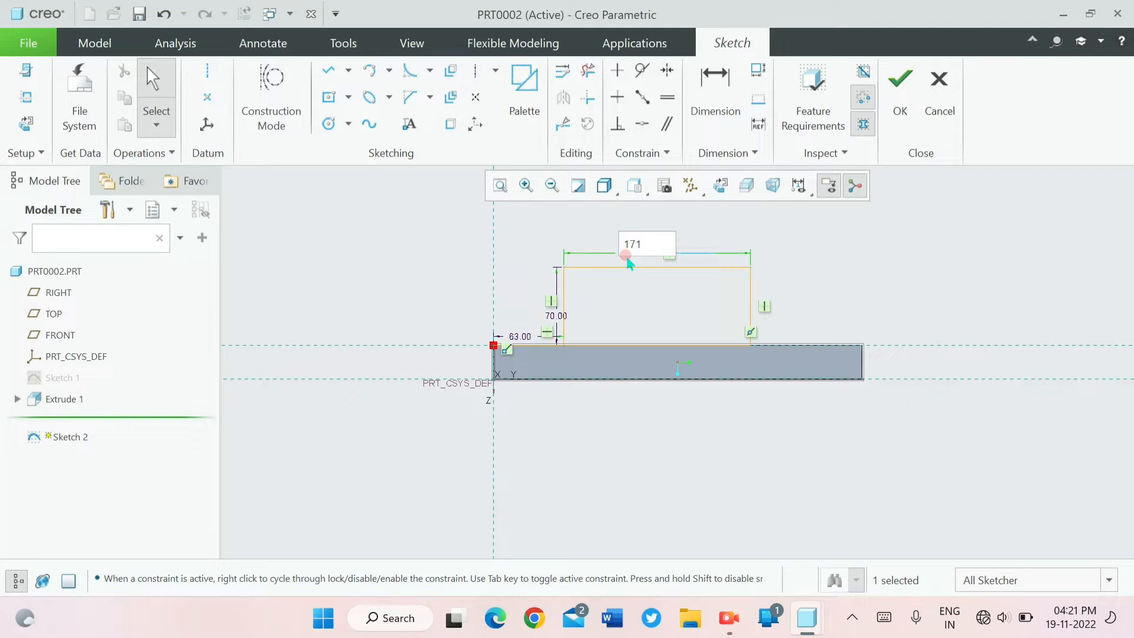
pyautogui.press('Return')
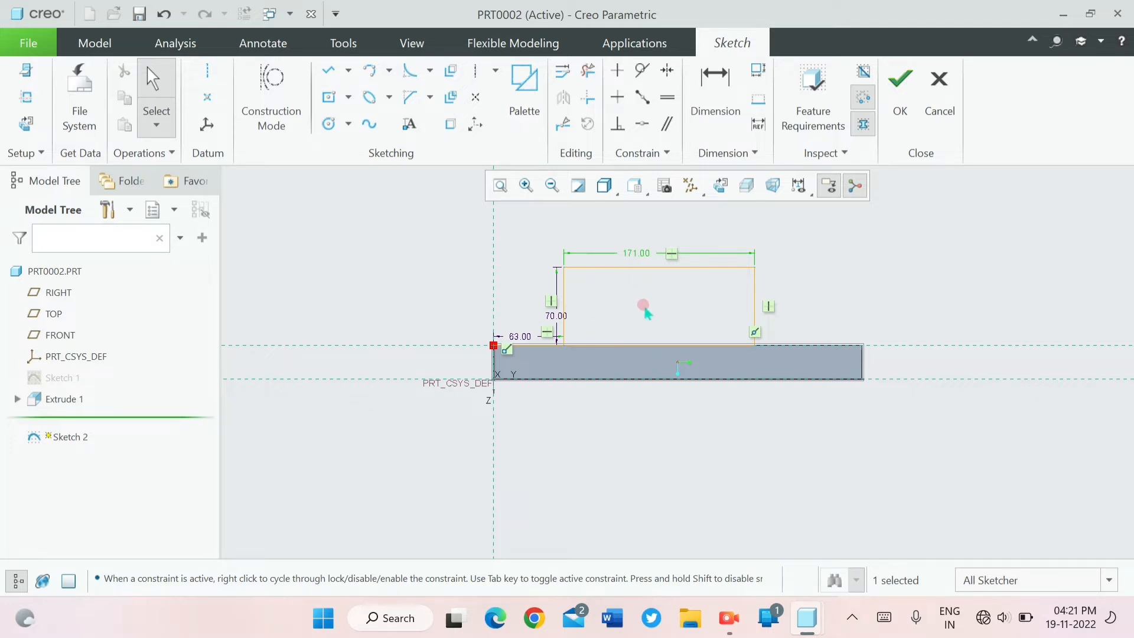
# - Trim away the line between the block's left corner and the rectangle, and finish the sketch
pyautogui.click(587, 70)
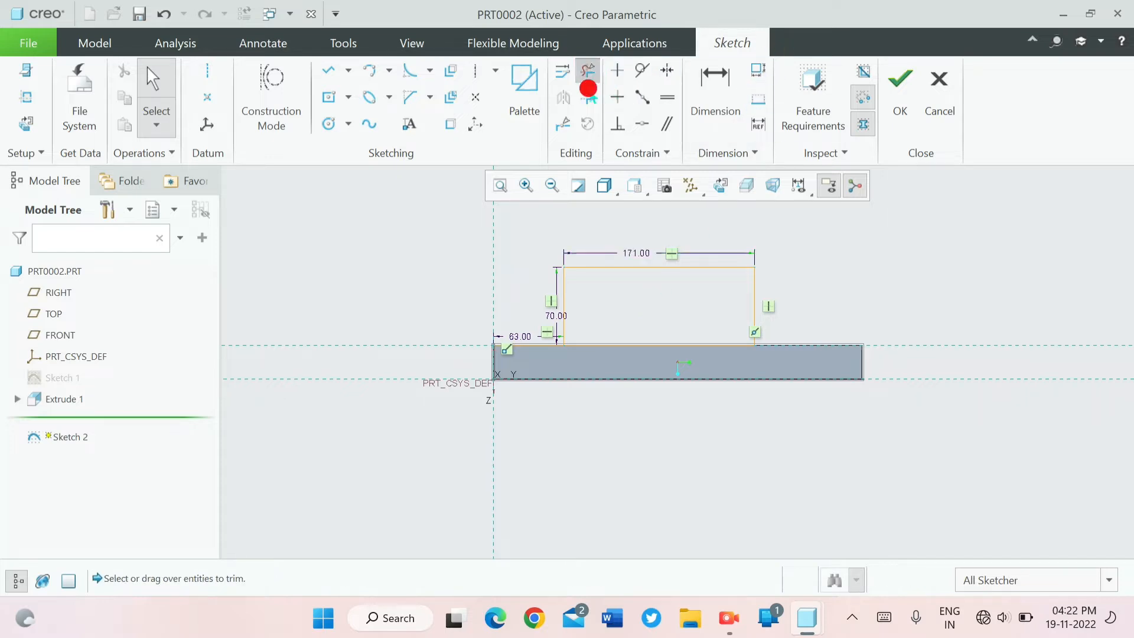
pyautogui.click(525, 348)
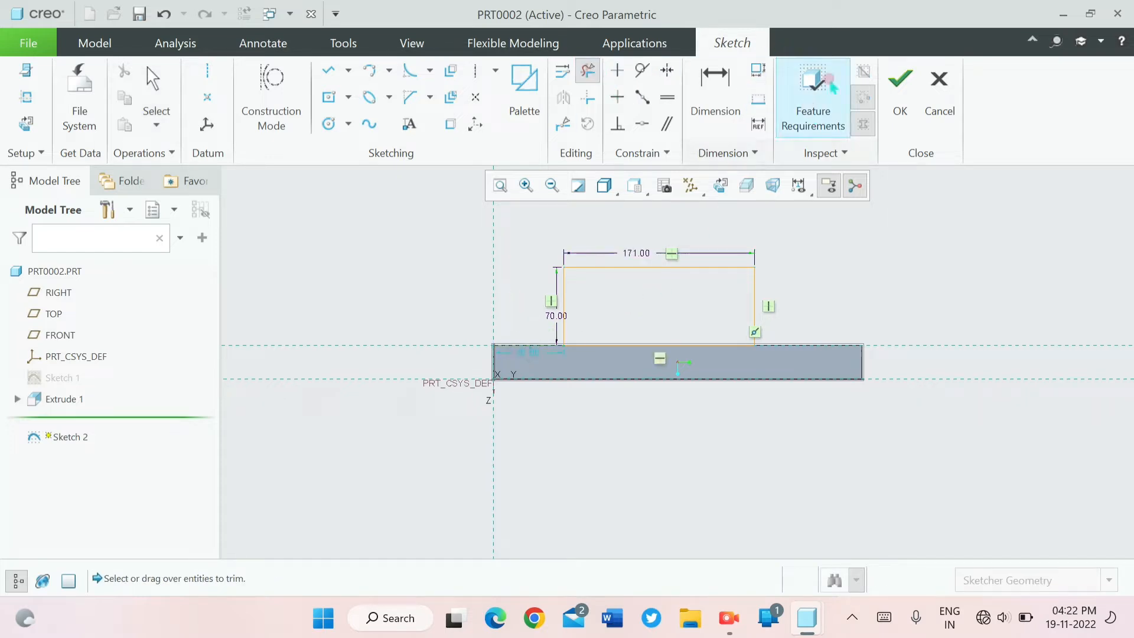
pyautogui.click(900, 113)
# - Extrude the rectangle as a solid 100 deep, with its direction flipped to run across the base block
pyautogui.click(394, 76)
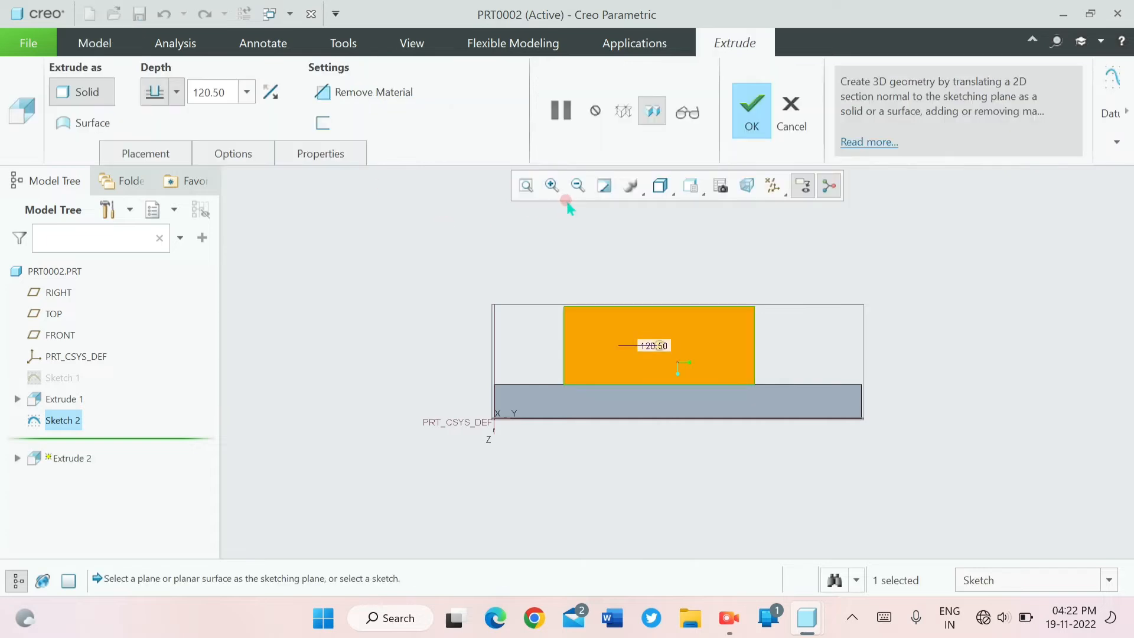
pyautogui.click(343, 101)
pyautogui.doubleClick(210, 90)
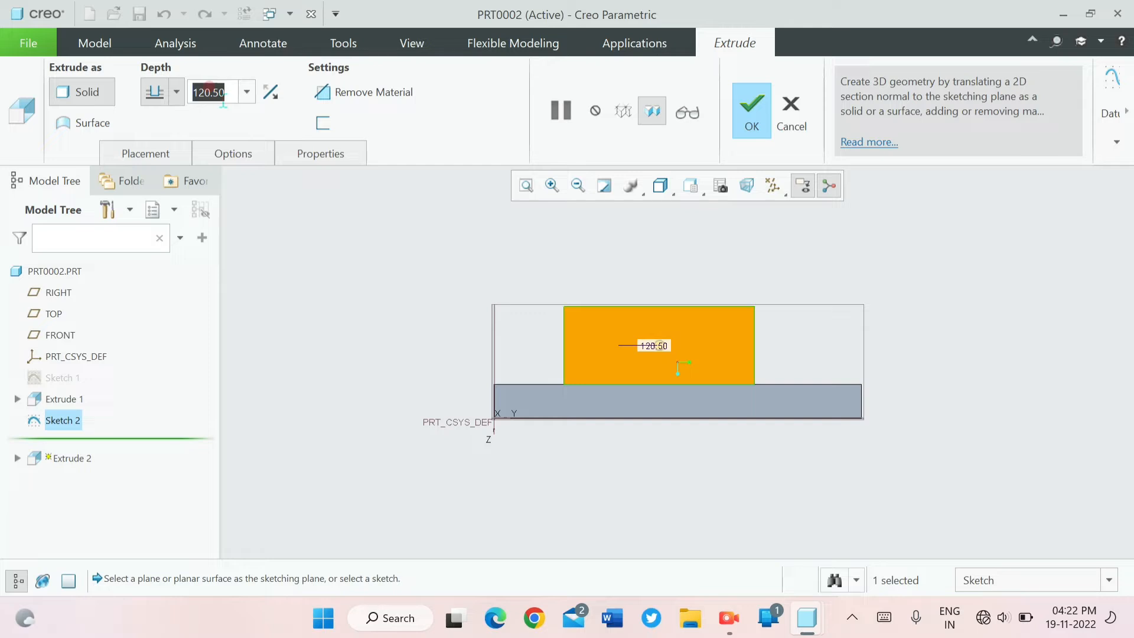
pyautogui.write('100')
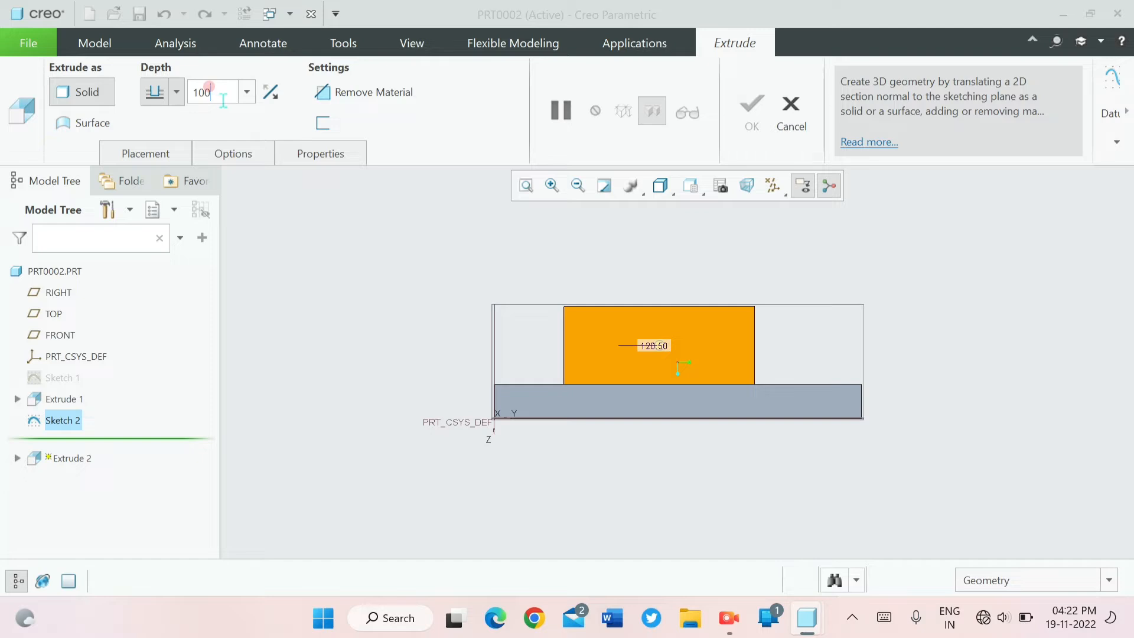
pyautogui.press('Return')
pyautogui.click(491, 319)
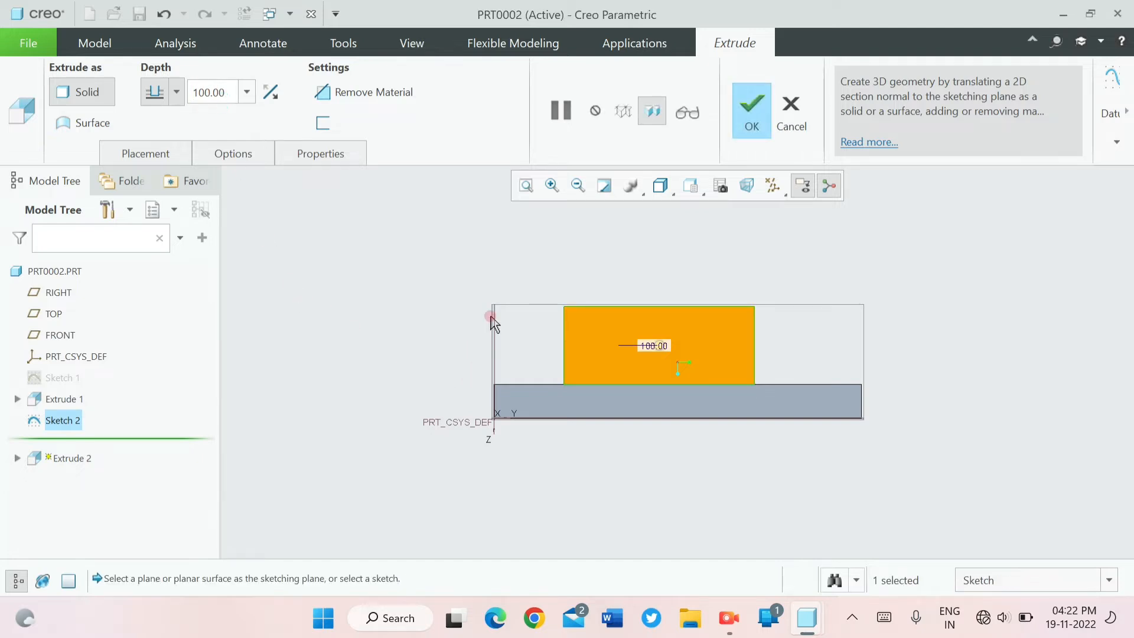
pyautogui.moveTo(491, 319); pyautogui.dragTo(555, 351, button='middle')
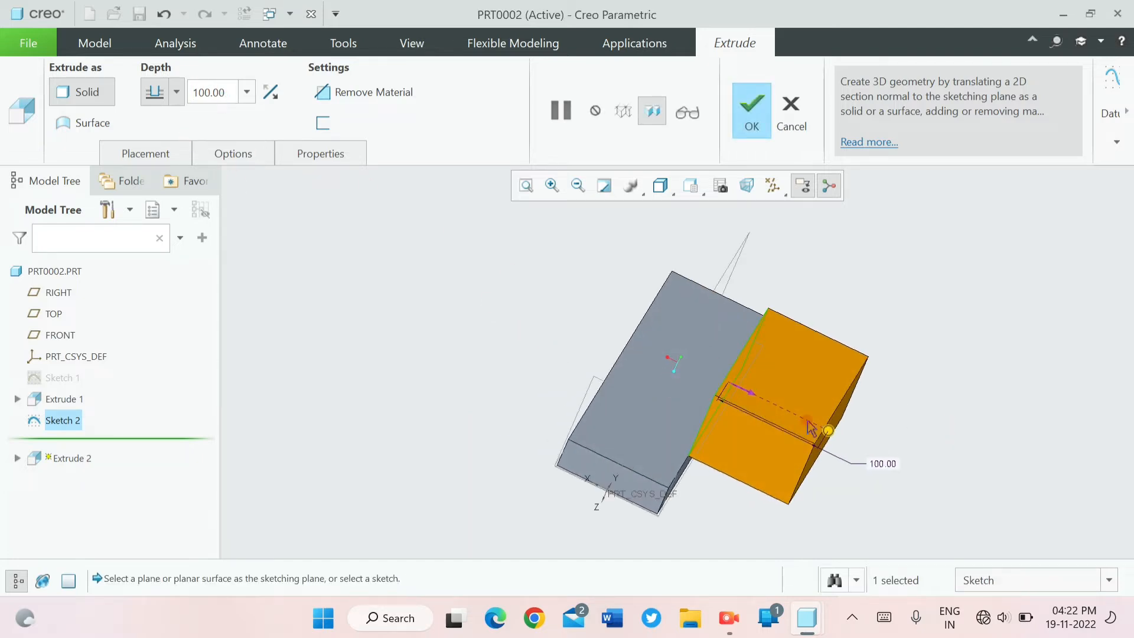
pyautogui.click(756, 392)
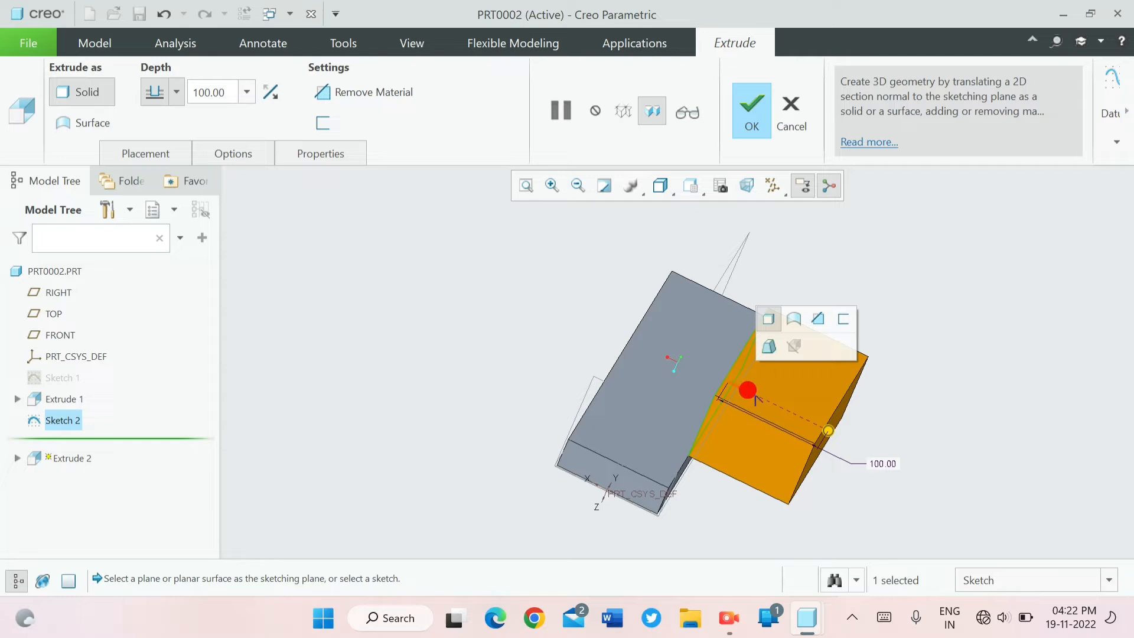
pyautogui.click(754, 392)
pyautogui.click(749, 115)
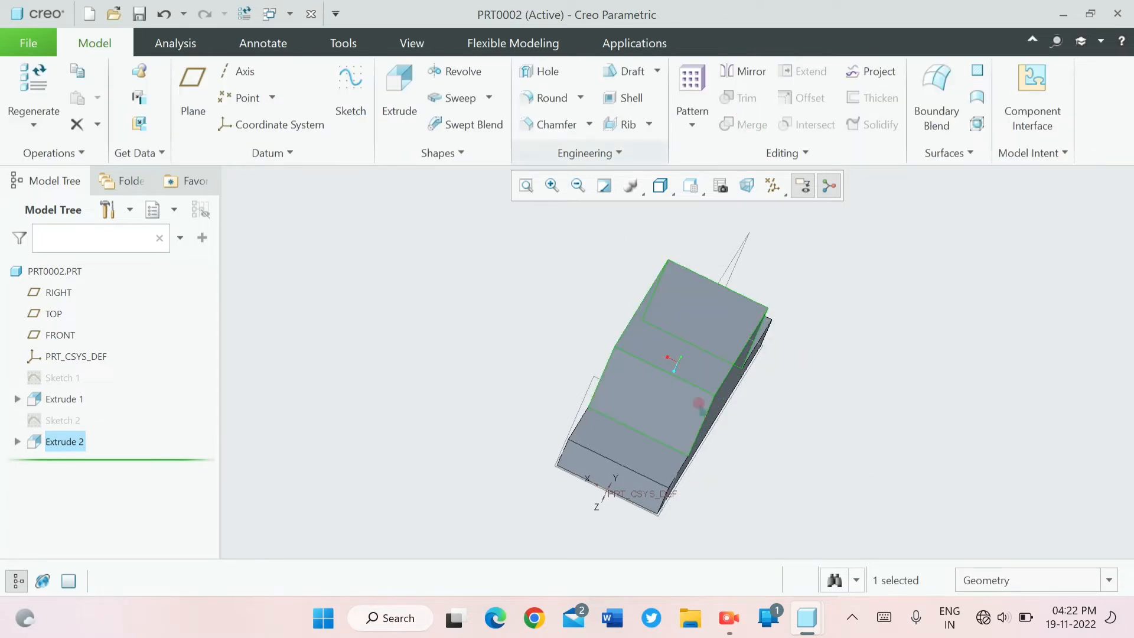
# - Create a sketch on the top face of the raised block, viewed square to the face
pyautogui.moveTo(719, 312); pyautogui.dragTo(732, 346, button='middle')
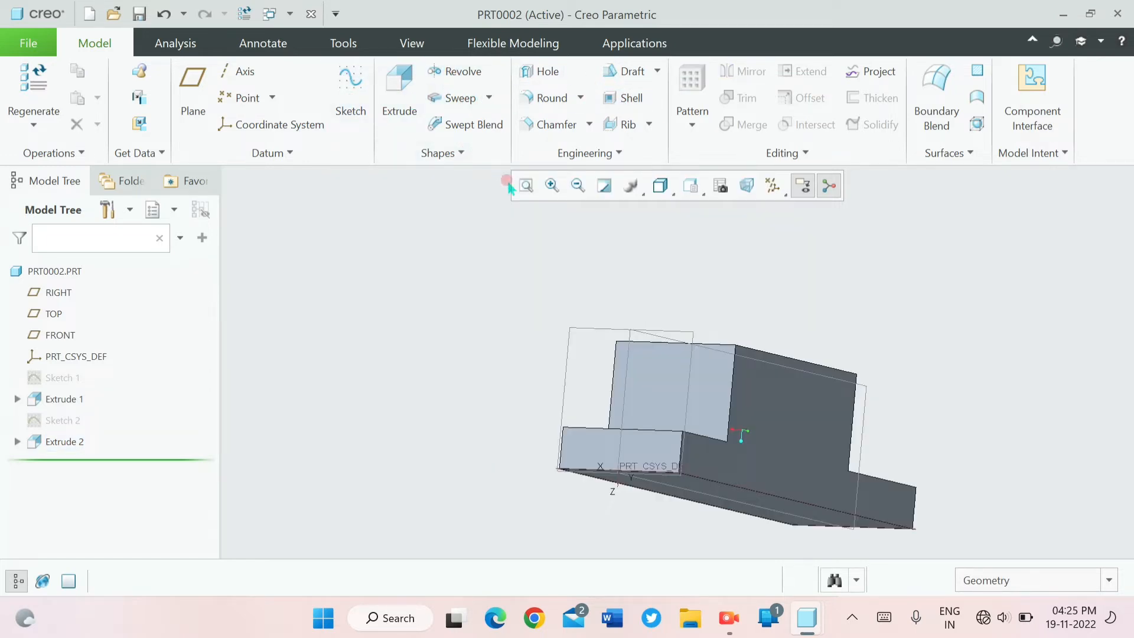
pyautogui.moveTo(504, 182); pyautogui.dragTo(488, 229, button='middle')
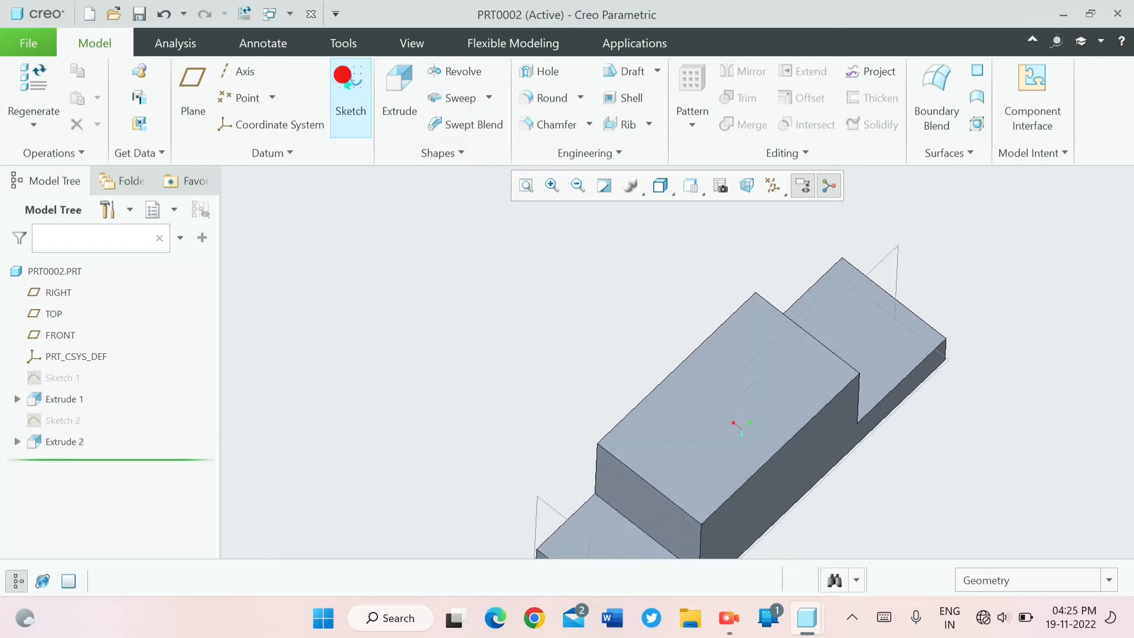
pyautogui.click(348, 83)
pyautogui.click(739, 380)
pyautogui.click(1037, 461)
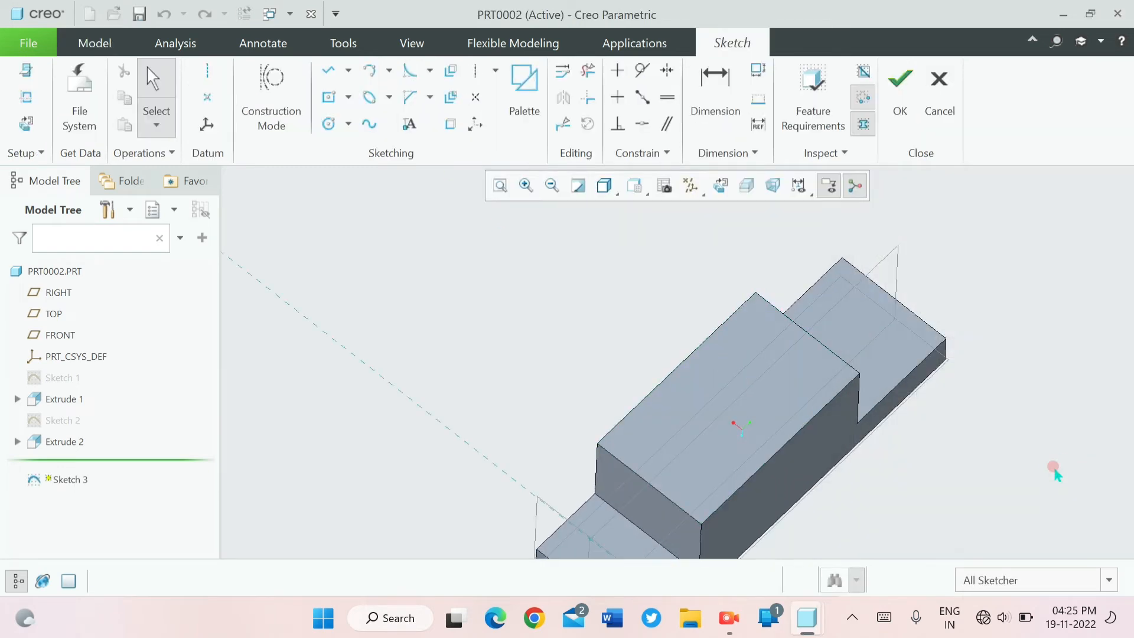
pyautogui.click(721, 186)
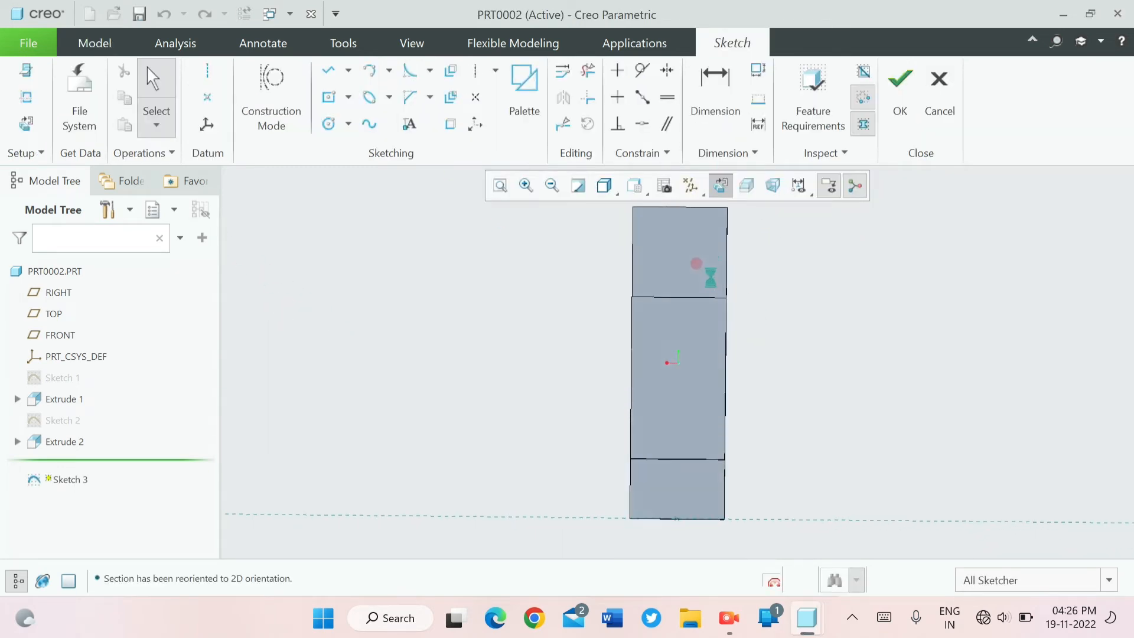
# - Sketch a line about 29 long along the raised face's lower edge from its left corner, ending in a rectangle about 53 wide spanning the face's length
pyautogui.click(332, 66)
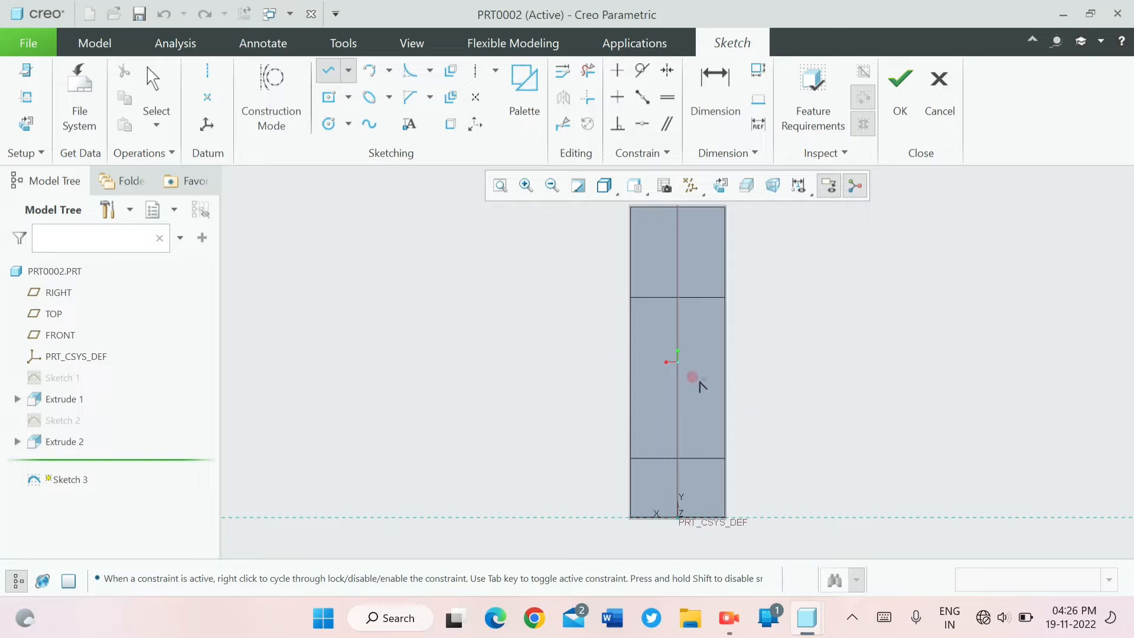
pyautogui.click(630, 458)
pyautogui.click(657, 458)
pyautogui.click(662, 300)
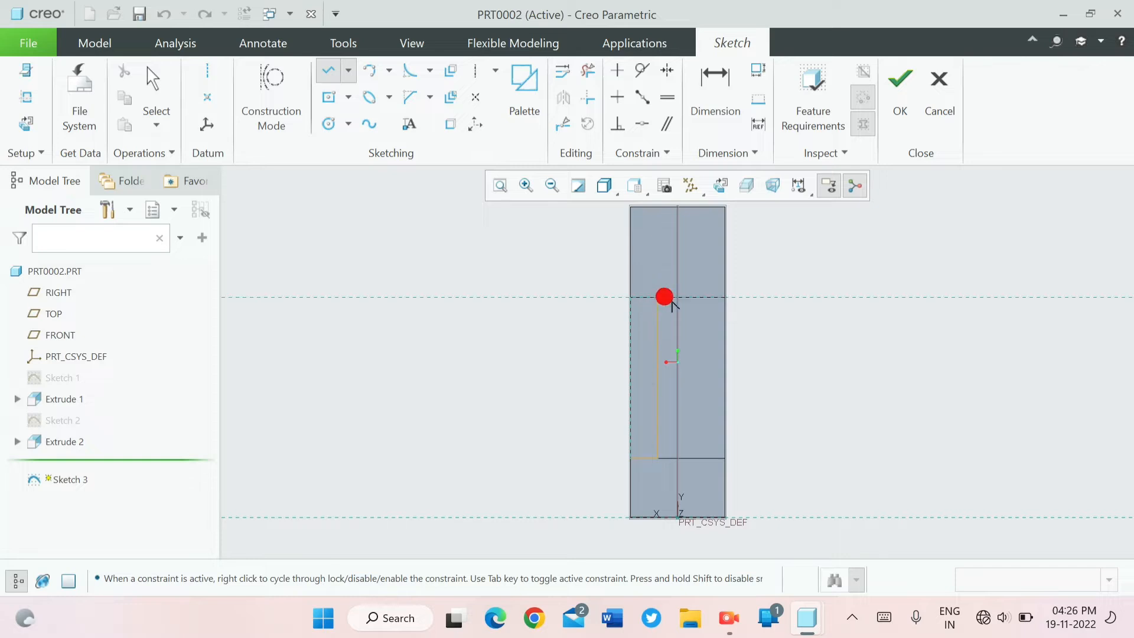
pyautogui.click(707, 457)
pyautogui.click(657, 458)
pyautogui.middleClick(641, 436)
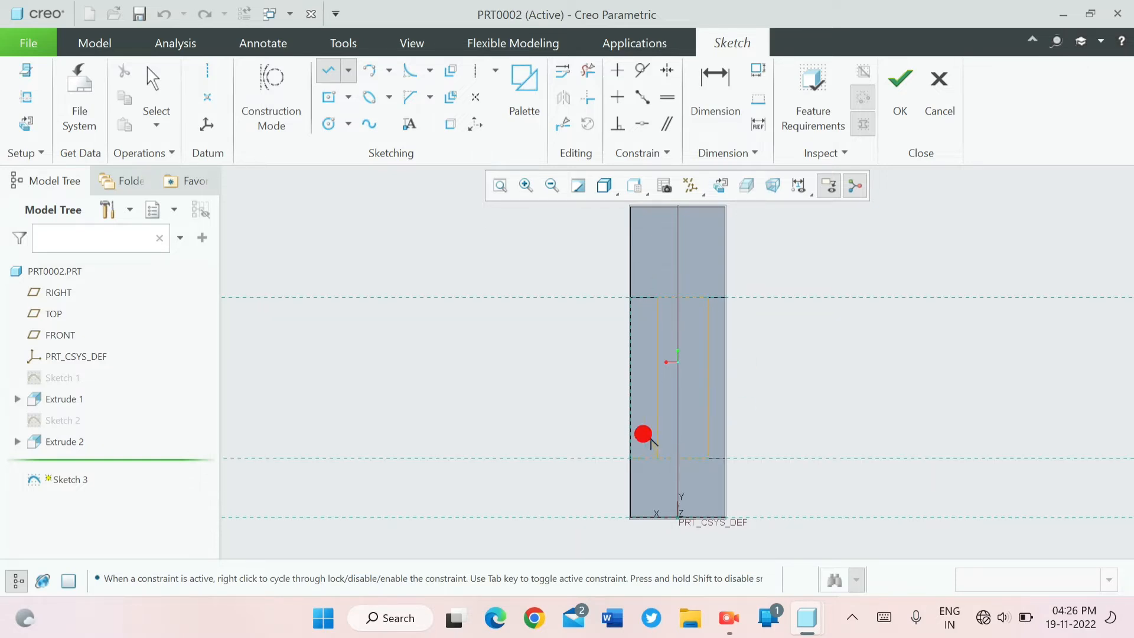
pyautogui.middleClick(660, 499)
# - Set the length of the line between the face's left corner and the rectangle to 24
pyautogui.scroll(4, 660, 490)
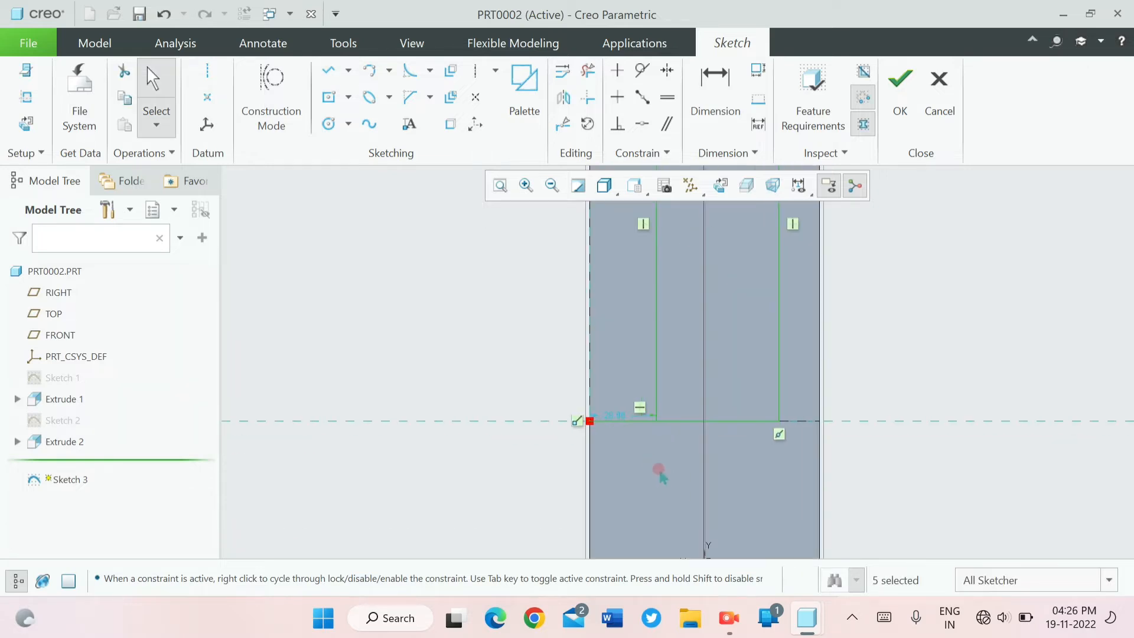
pyautogui.doubleClick(617, 416)
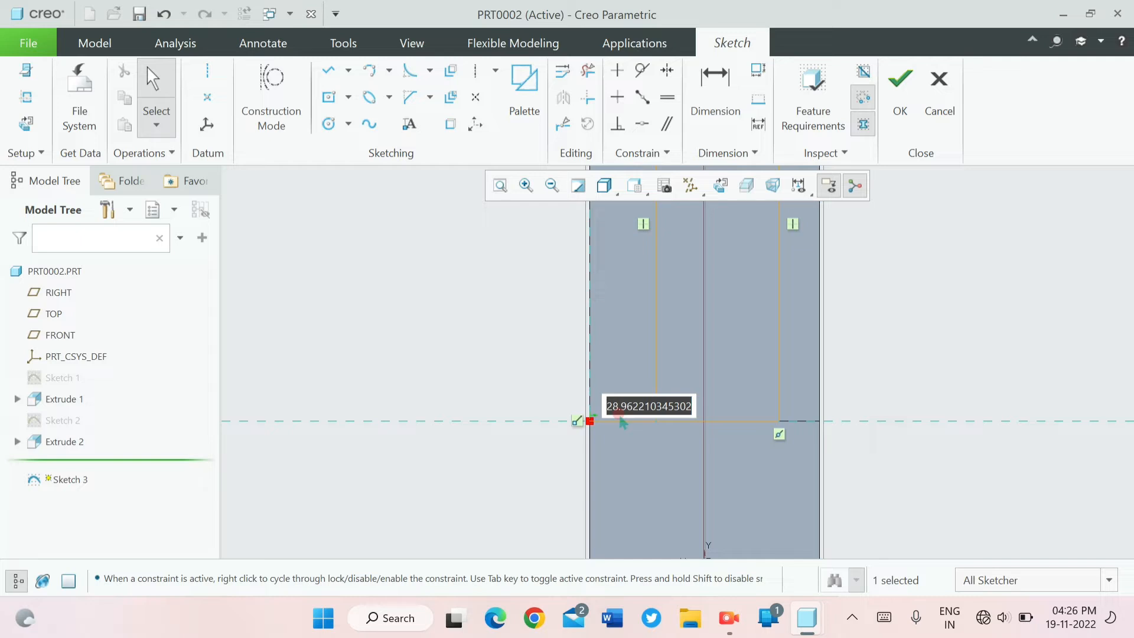
pyautogui.write('24')
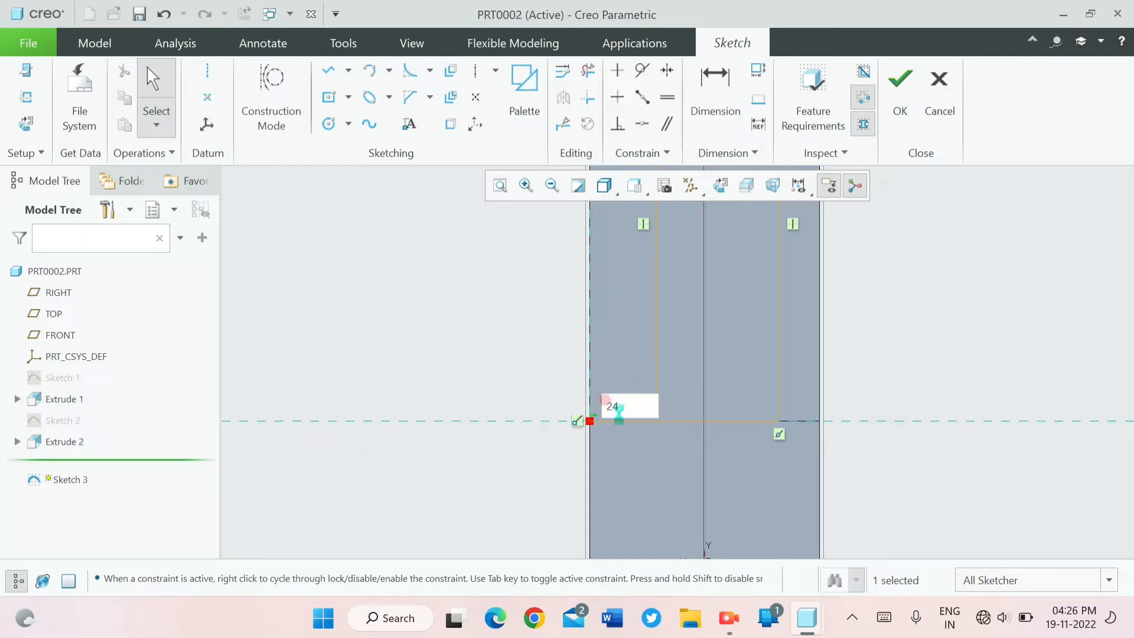
pyautogui.press('Return')
# - Set the width of the rectangle on the raised face to 52
pyautogui.scroll(-5, 672, 388)
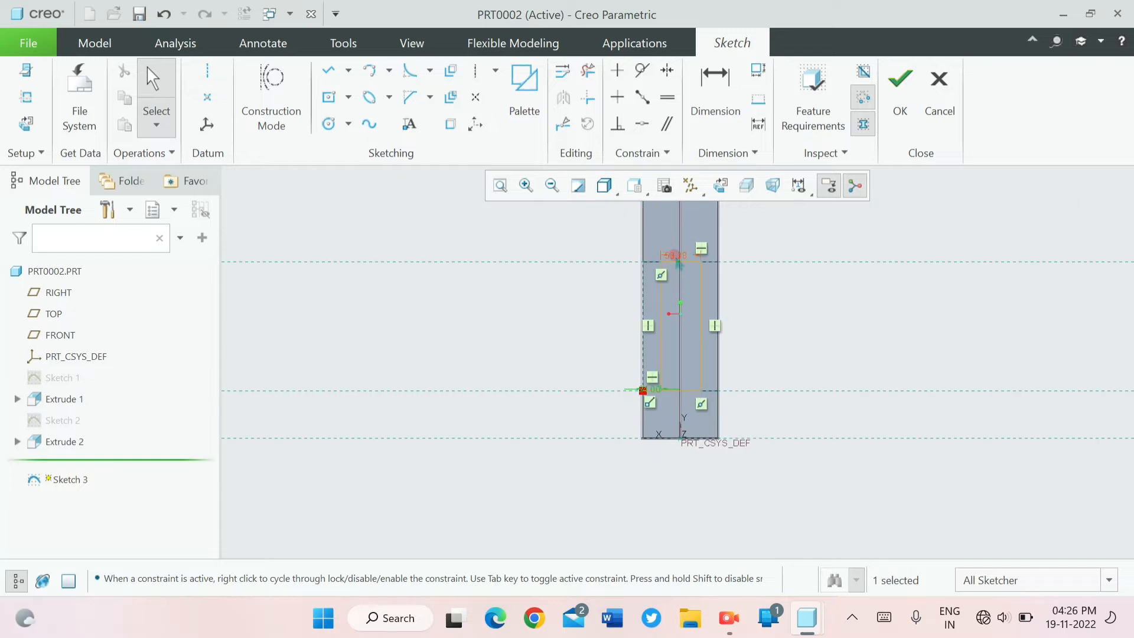
pyautogui.scroll(5, 678, 263)
pyautogui.doubleClick(675, 256)
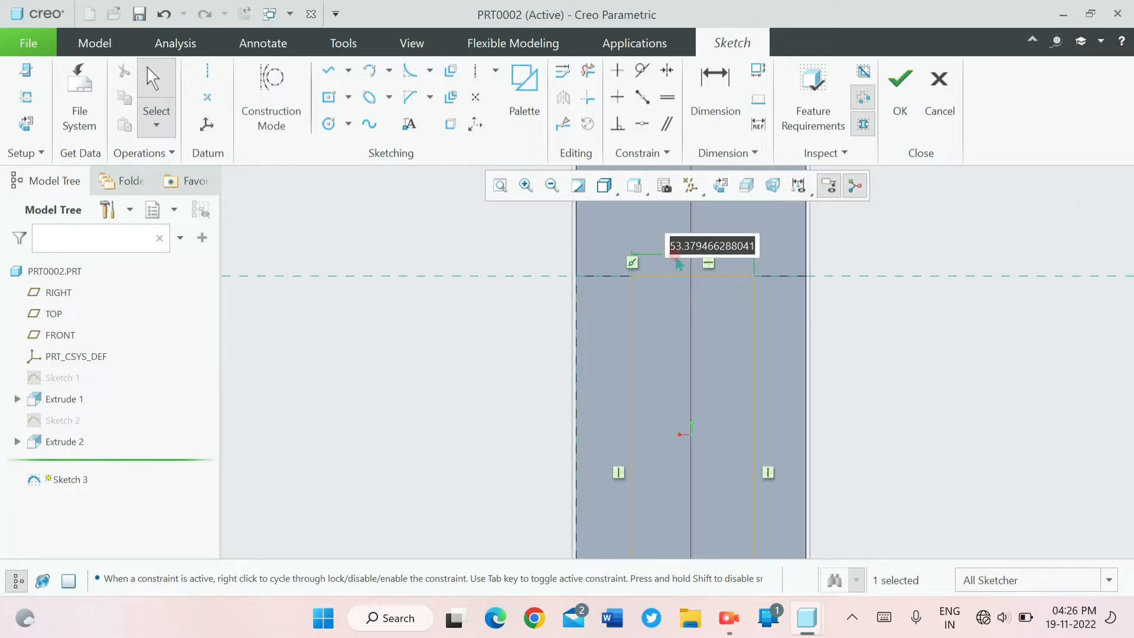
pyautogui.write('52')
pyautogui.press('Return')
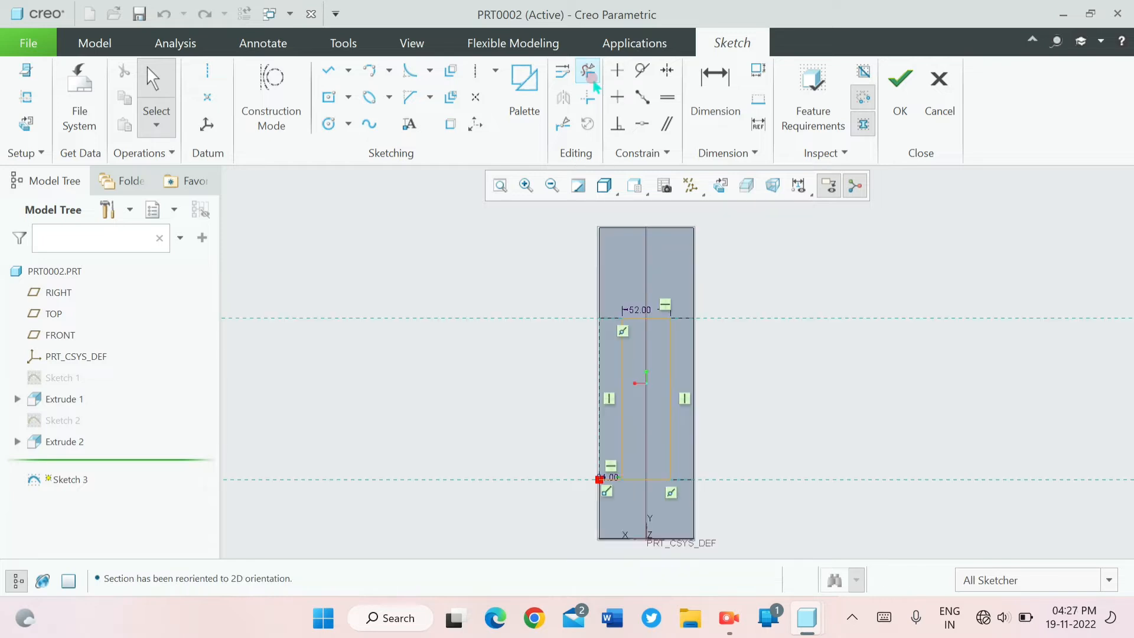
# - Trim away the line between the raised face's left corner and the rectangle, and finish the sketch
pyautogui.click(579, 65)
pyautogui.scroll(-5, 645, 405)
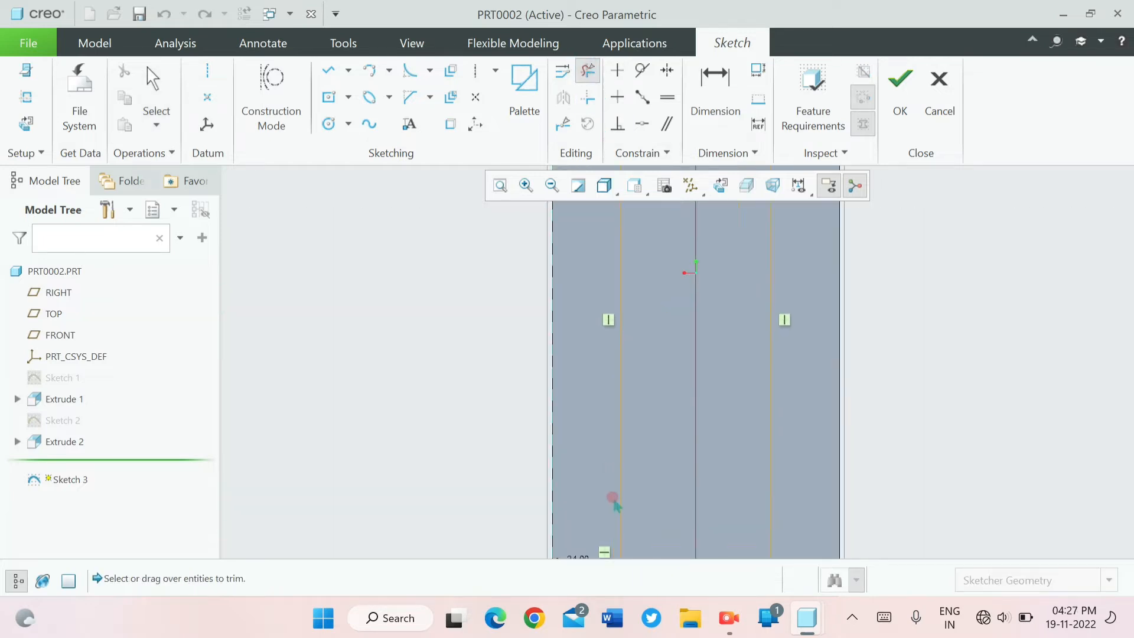
pyautogui.scroll(3, 591, 502)
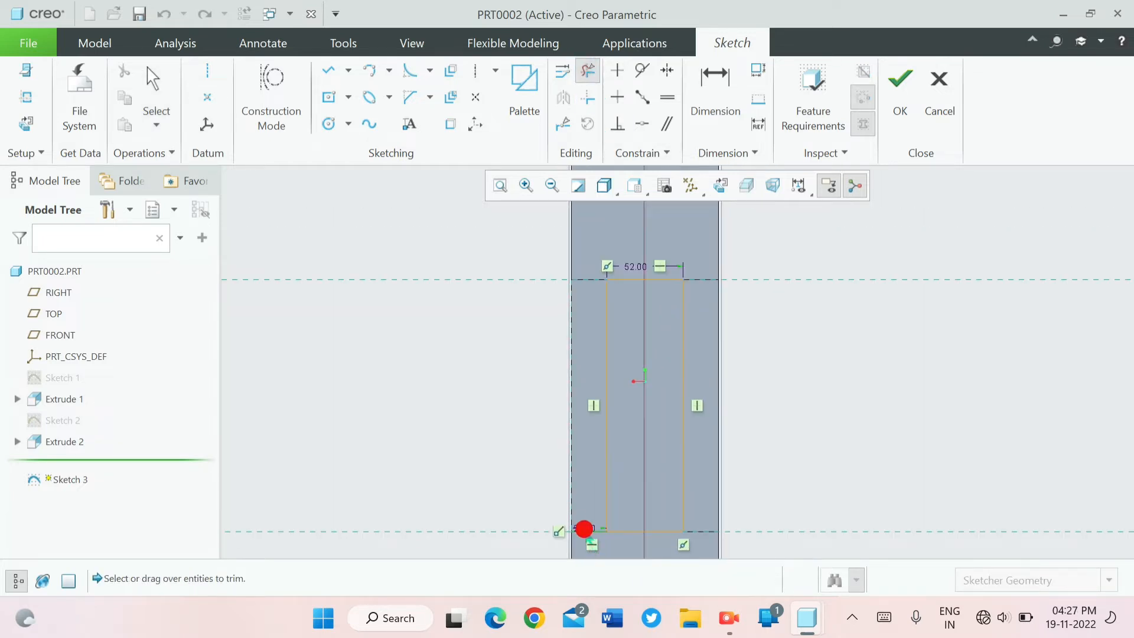
pyautogui.click(584, 529)
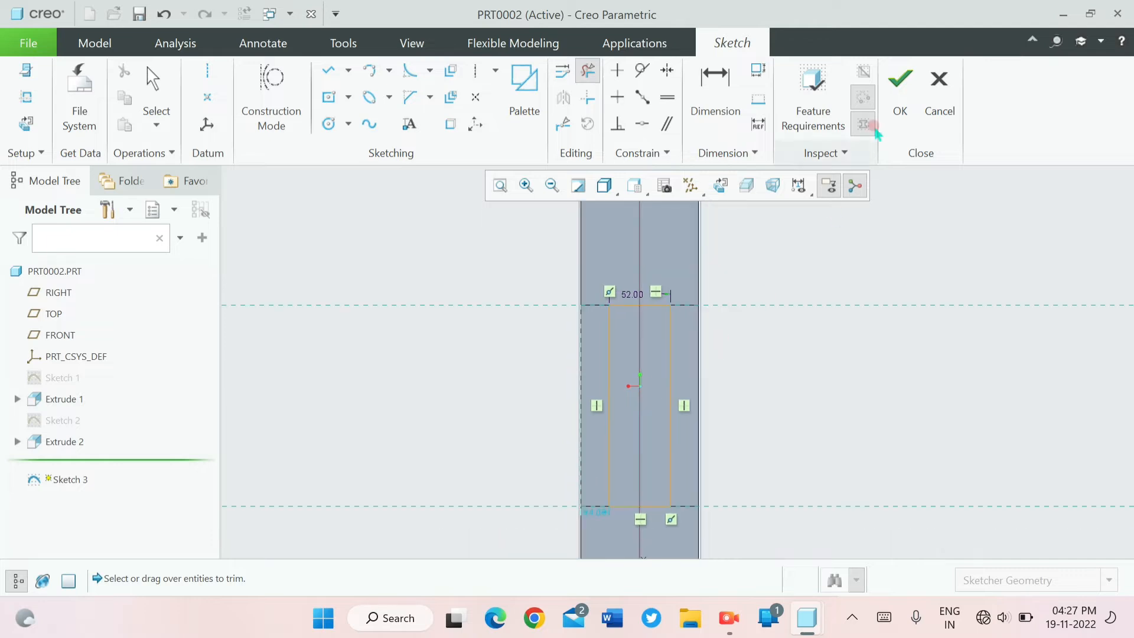
pyautogui.click(900, 95)
# - Extrude the slot rectangle as a cut into the raised block, removing material to a depth of 100
pyautogui.click(399, 85)
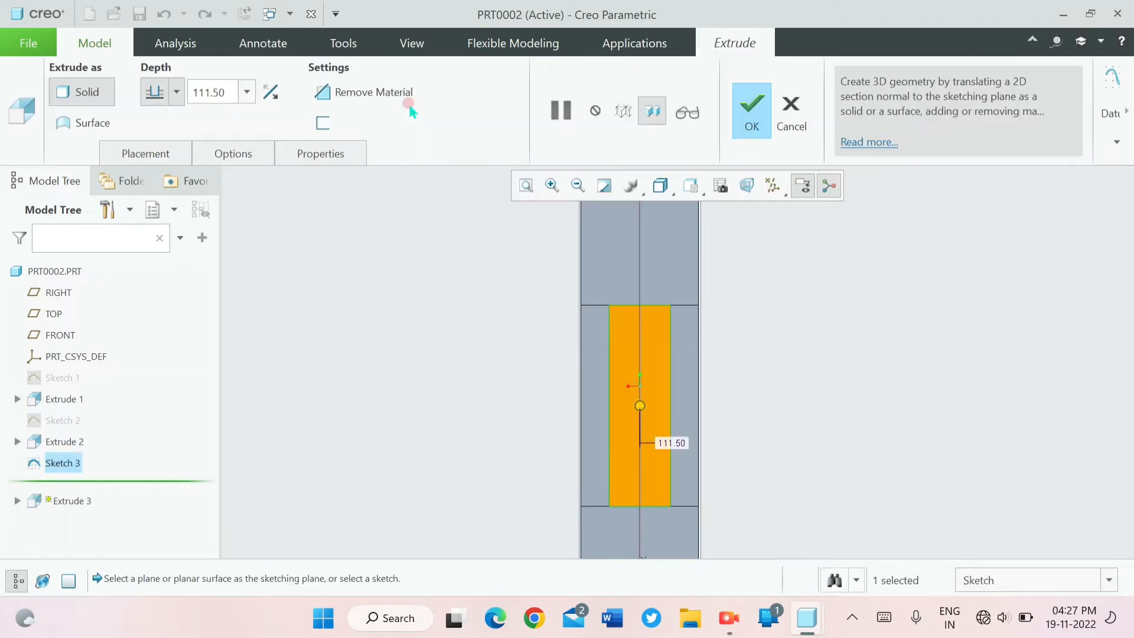
pyautogui.click(349, 94)
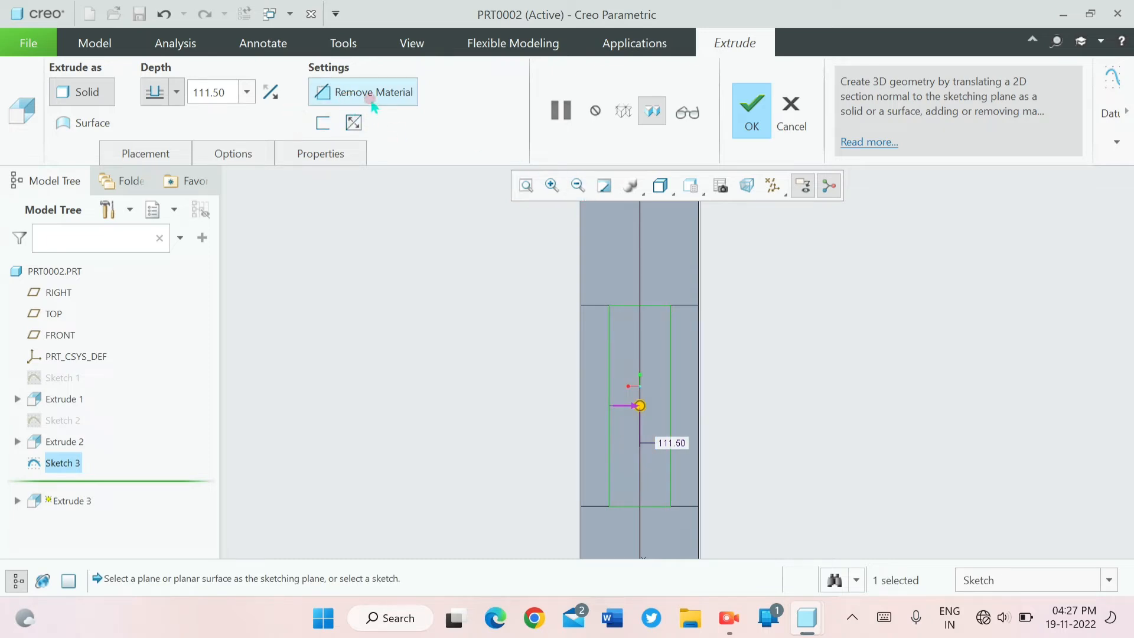
pyautogui.click(371, 102)
pyautogui.click(214, 92)
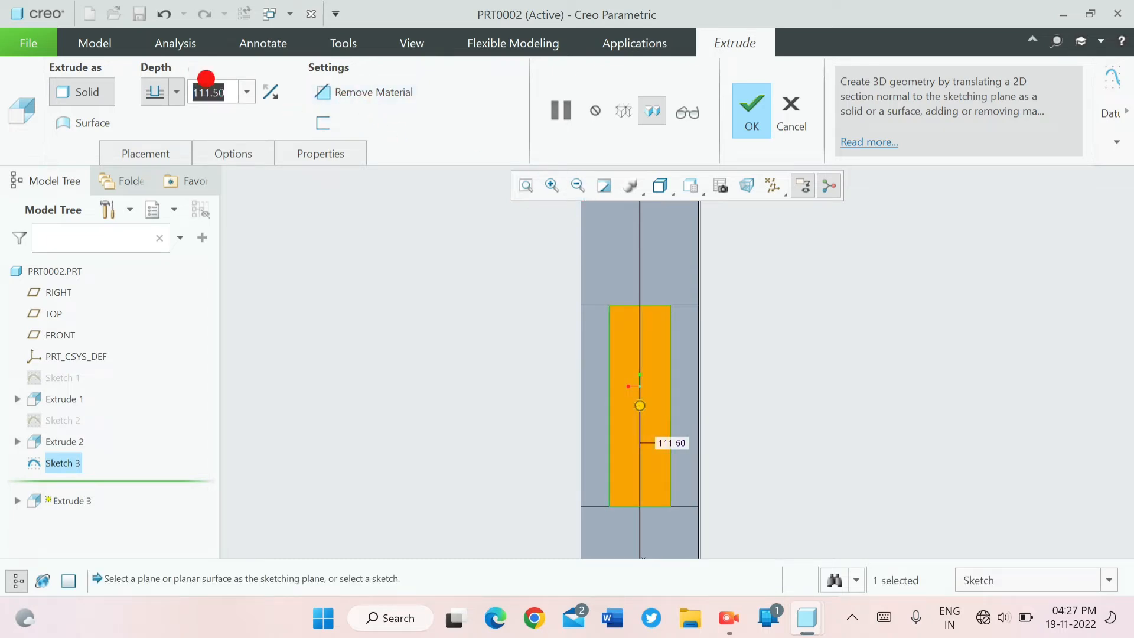
pyautogui.click(247, 92)
pyautogui.click(233, 116)
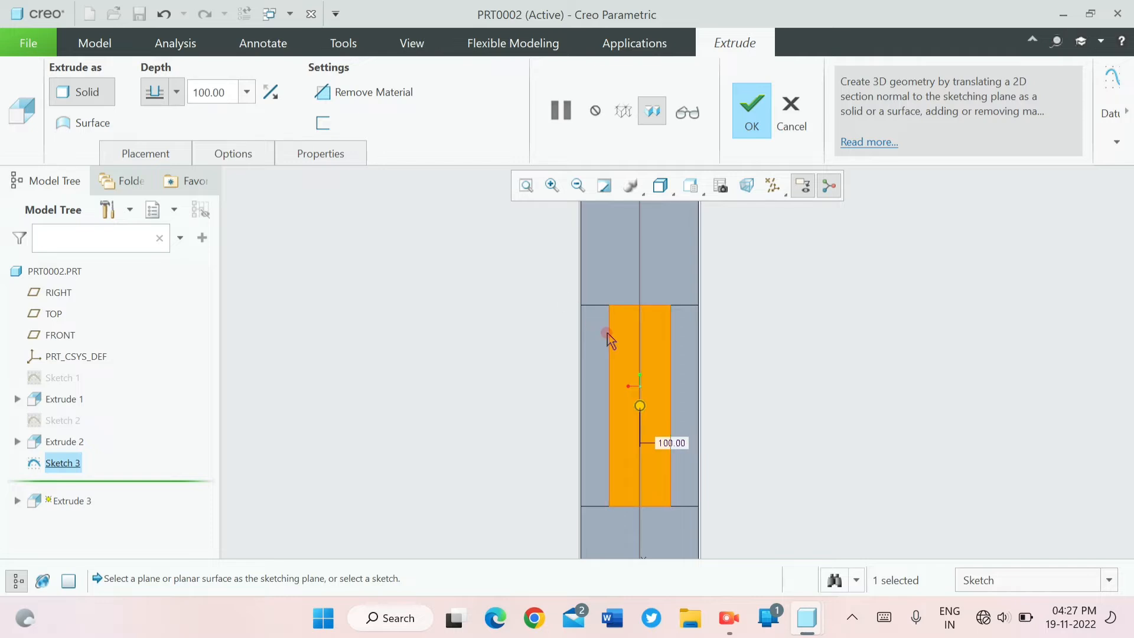
pyautogui.moveTo(609, 336); pyautogui.dragTo(527, 385, button='middle')
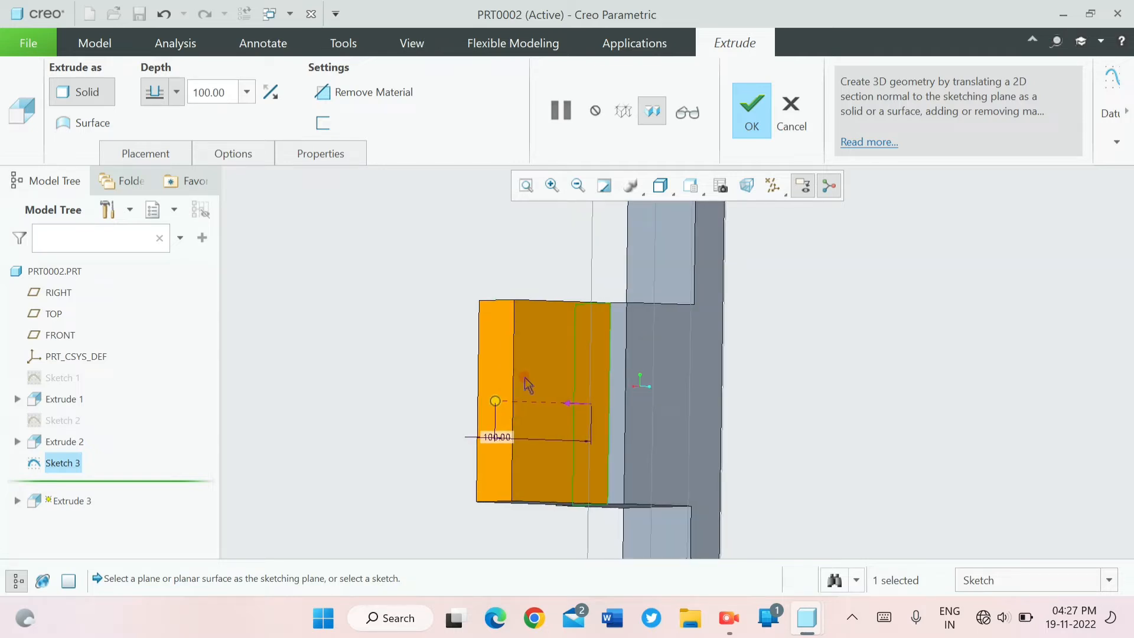
pyautogui.click(563, 404)
pyautogui.click(336, 91)
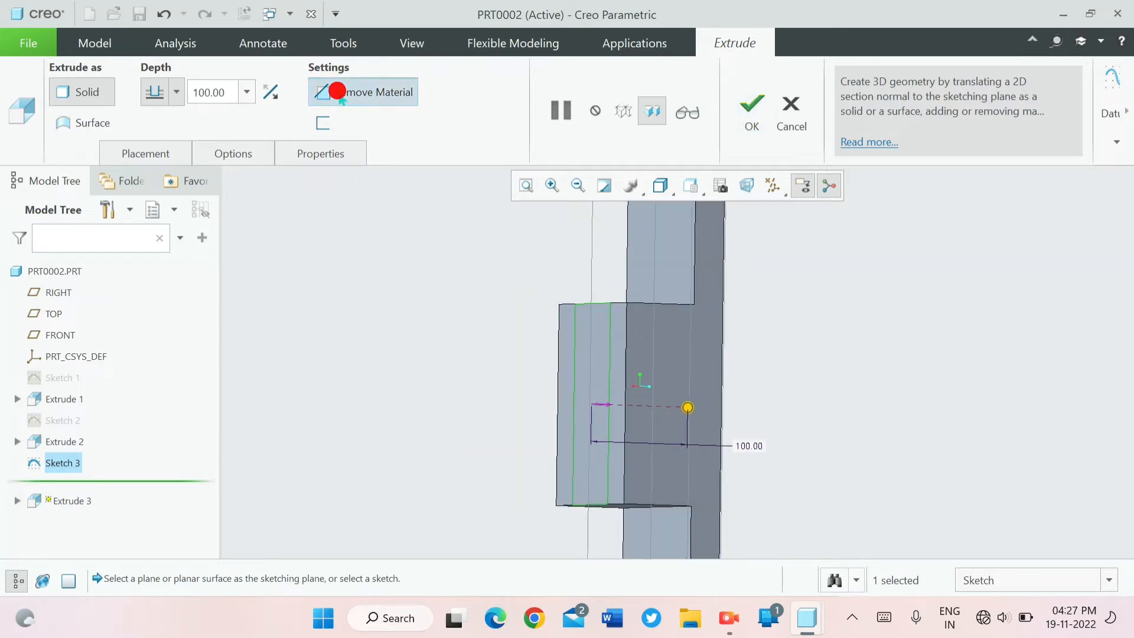
pyautogui.moveTo(405, 223)
pyautogui.mouseDown(button='middle')
pyautogui.moveTo(442, 246)
pyautogui.moveTo(402, 238)
pyautogui.mouseUp(button='middle')
# - Set the slot cut's depth to 70 and complete the extrusion
pyautogui.click(236, 92)
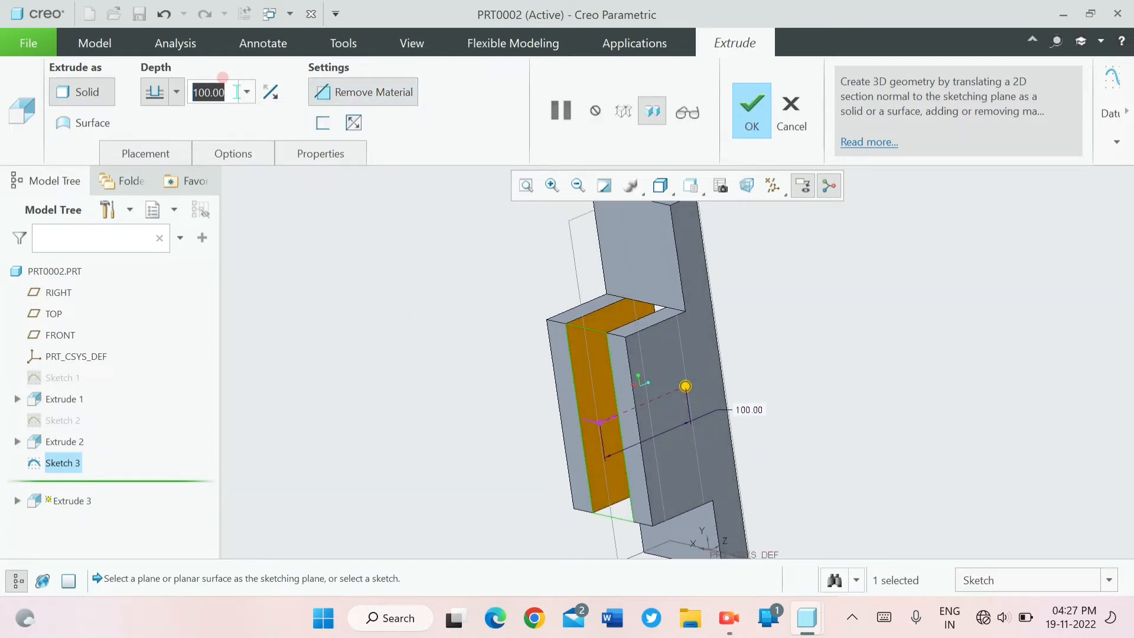
pyautogui.write('7')
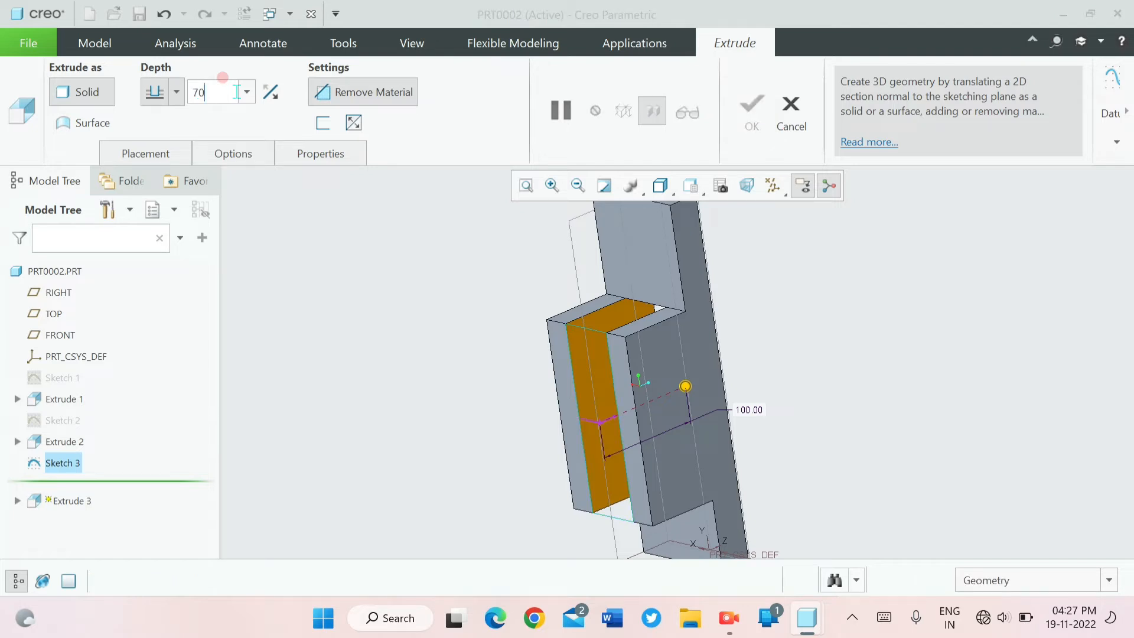
pyautogui.write('0')
pyautogui.press('Return')
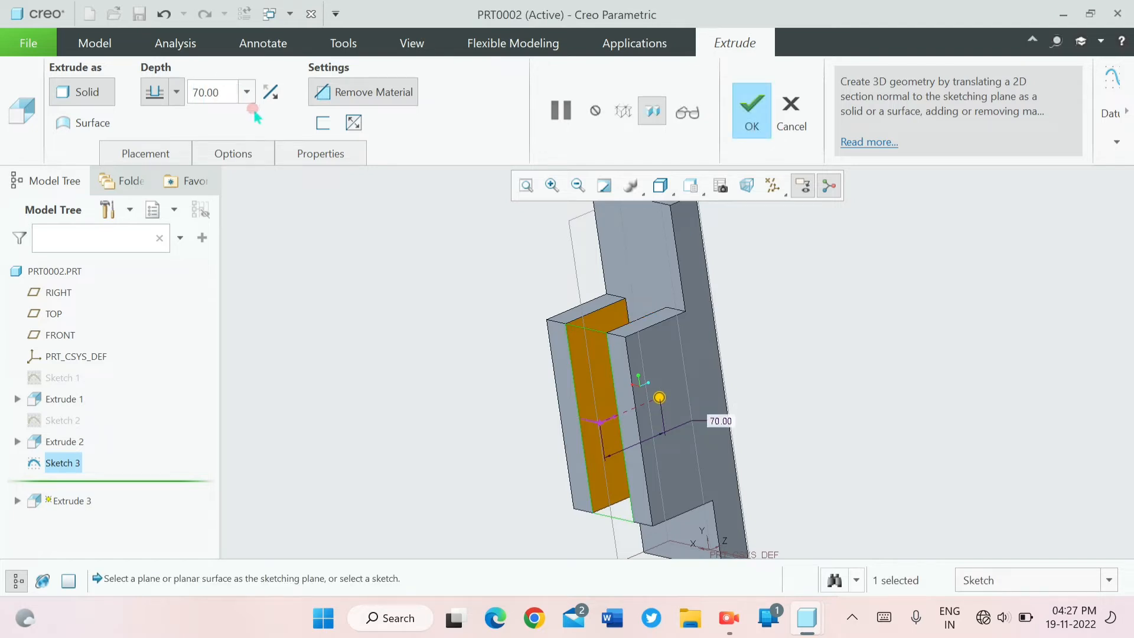
pyautogui.click(752, 106)
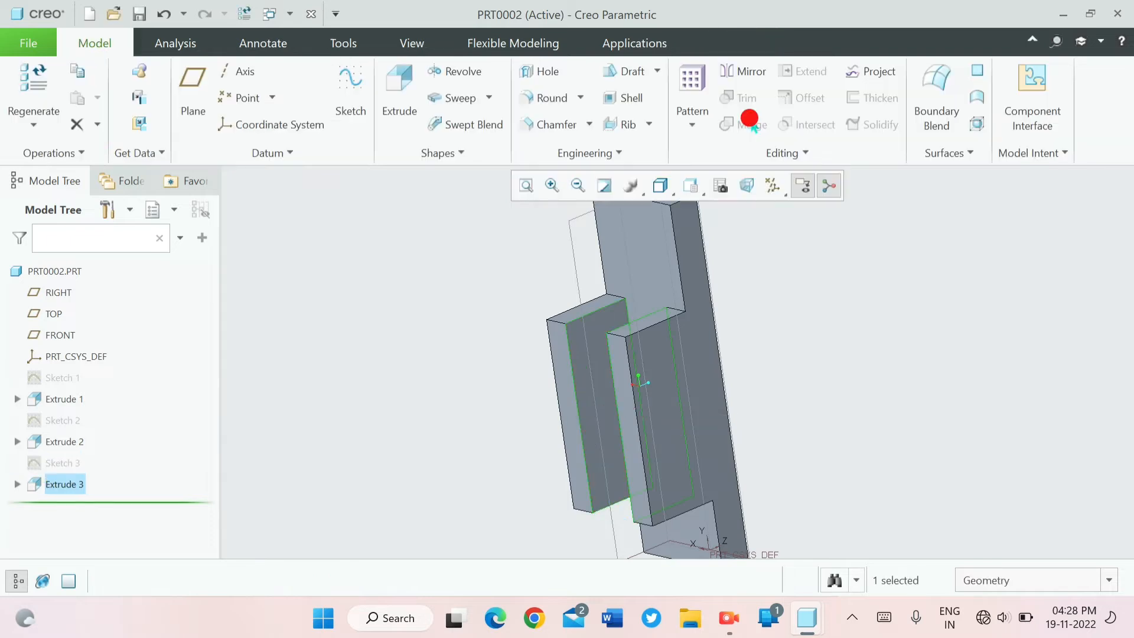
# - On the RIGHT datum plane, sketch a circle about 106 in diameter, centred on the raised walls' upper edge and touching their left end
pyautogui.moveTo(715, 384); pyautogui.dragTo(700, 401, button='middle')
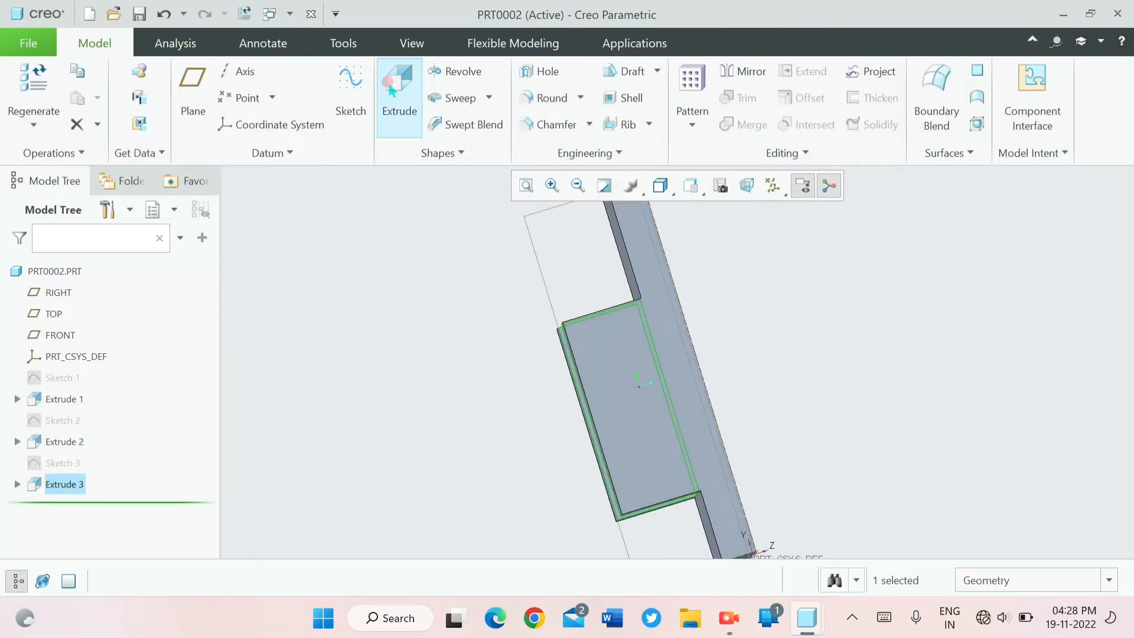
pyautogui.click(361, 83)
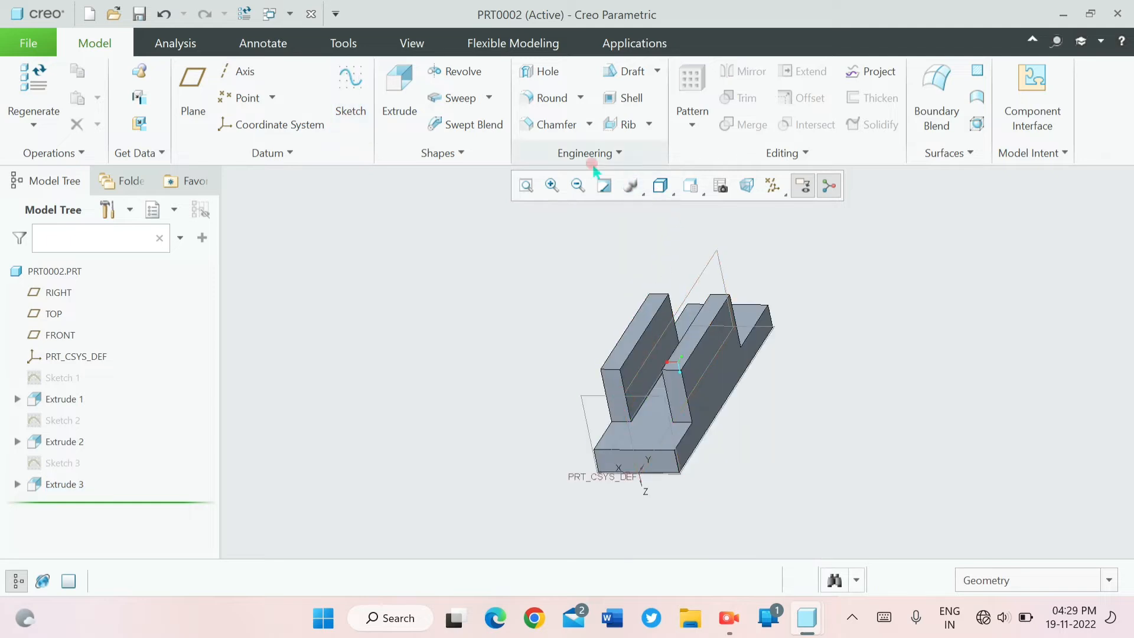
pyautogui.click(358, 95)
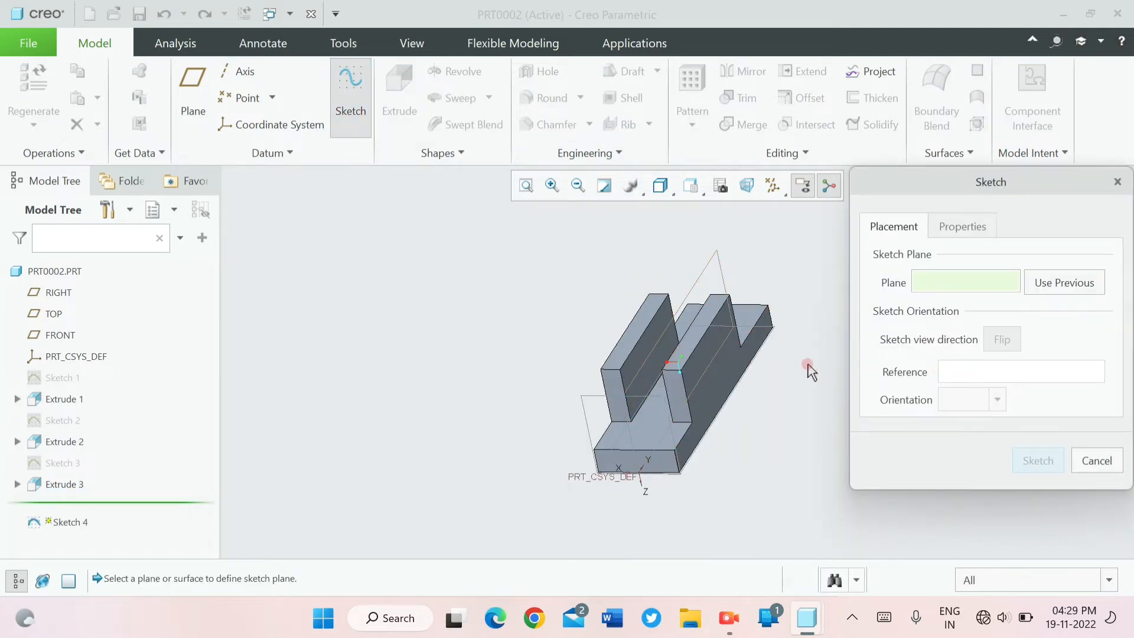
pyautogui.click(626, 387)
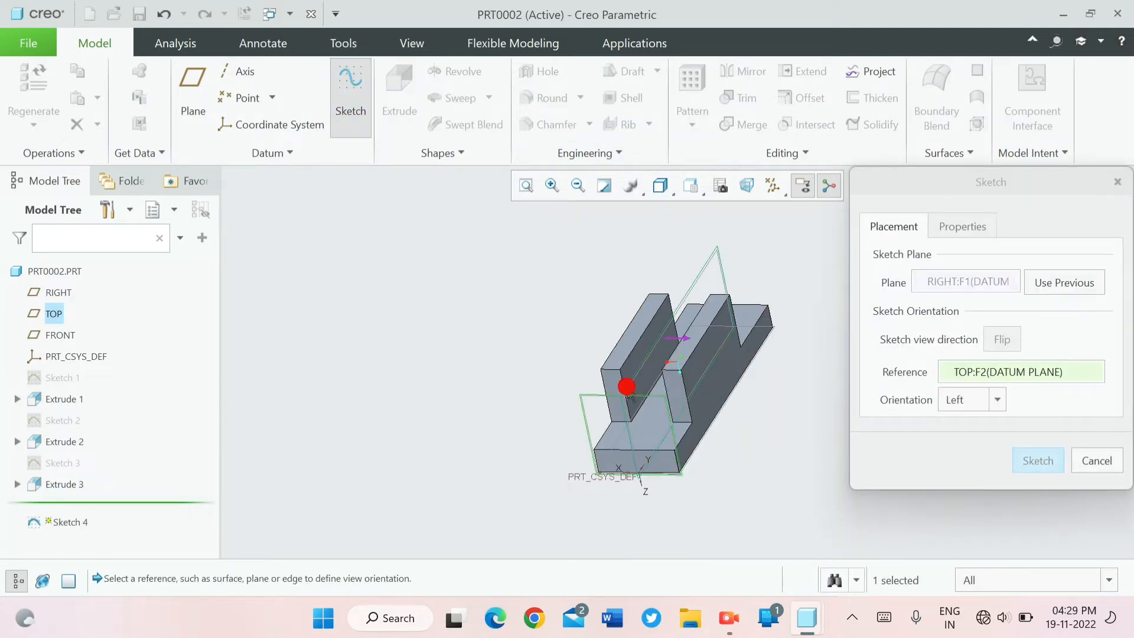
pyautogui.click(1039, 473)
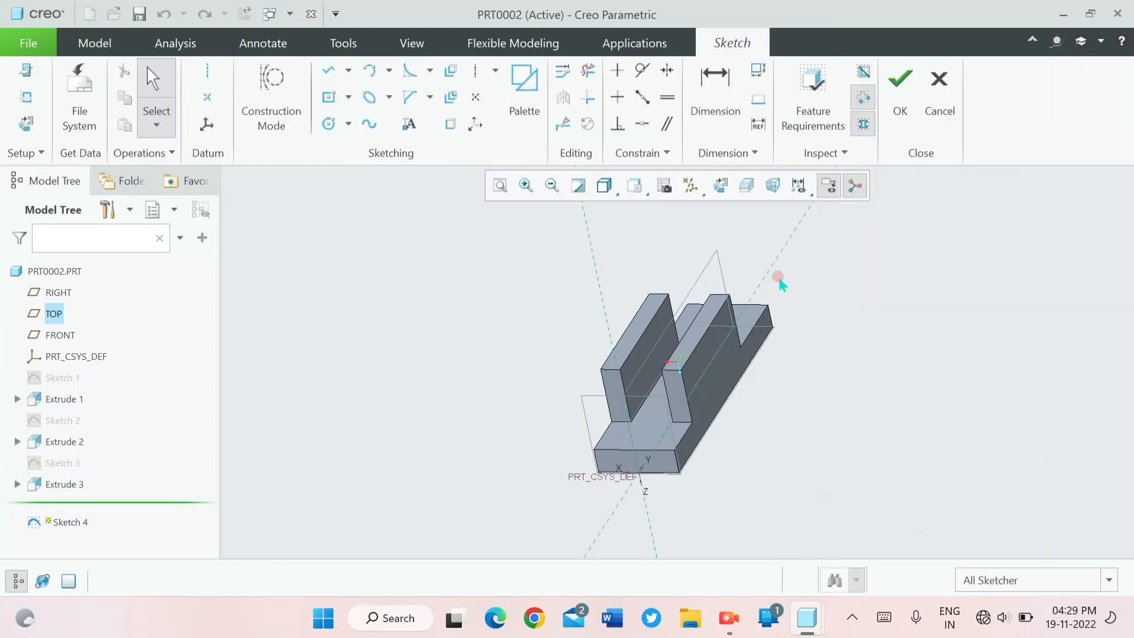
pyautogui.click(721, 186)
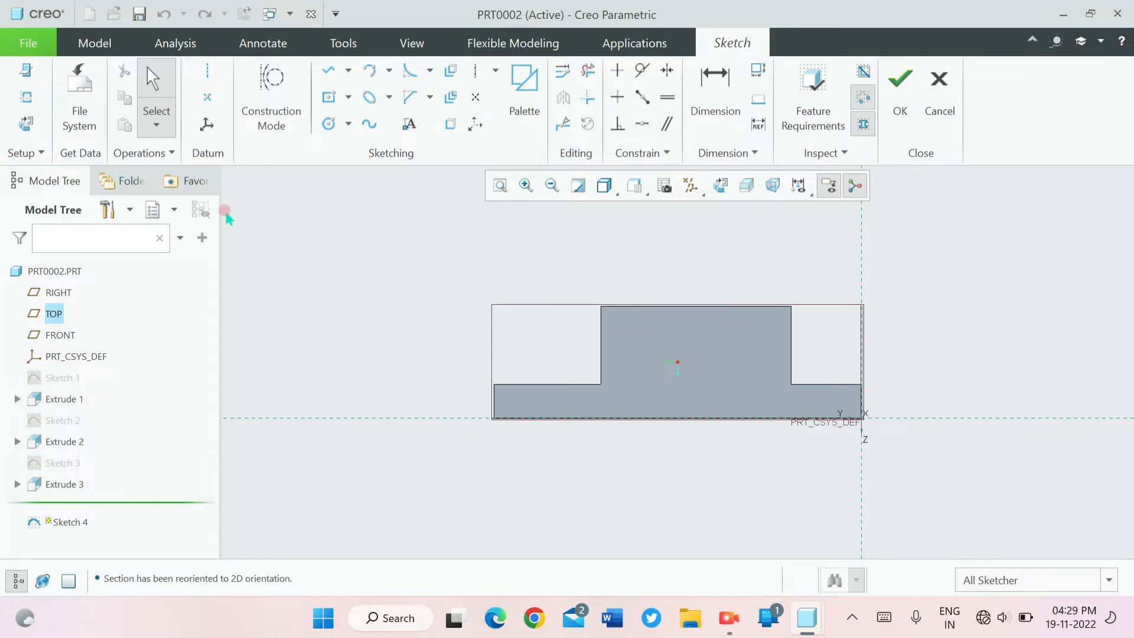
pyautogui.click(328, 124)
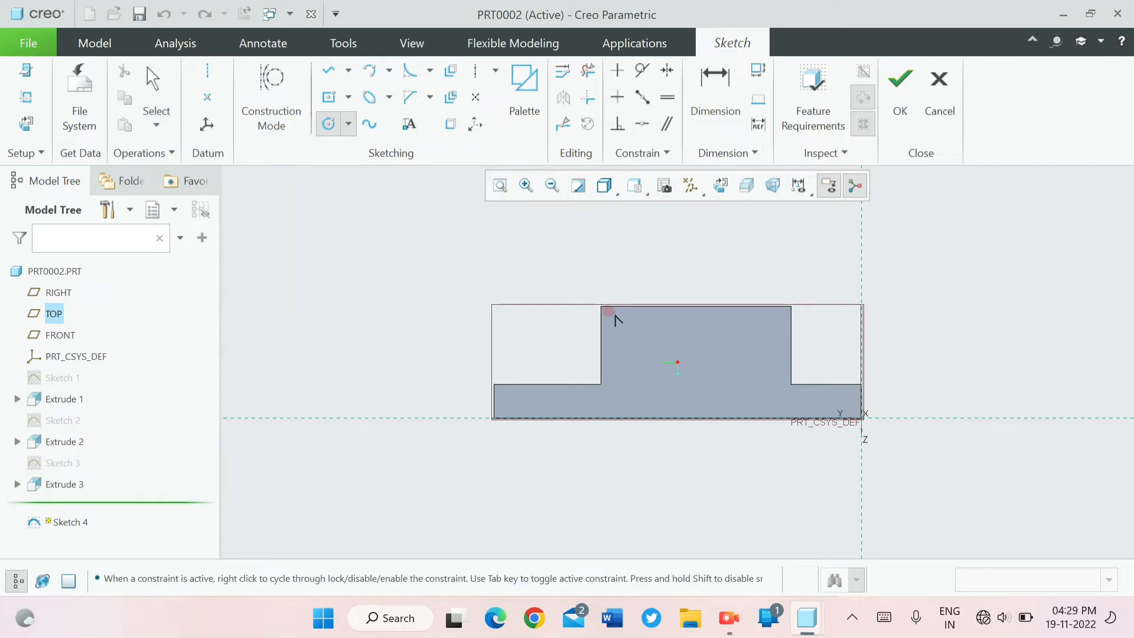
pyautogui.click(660, 307)
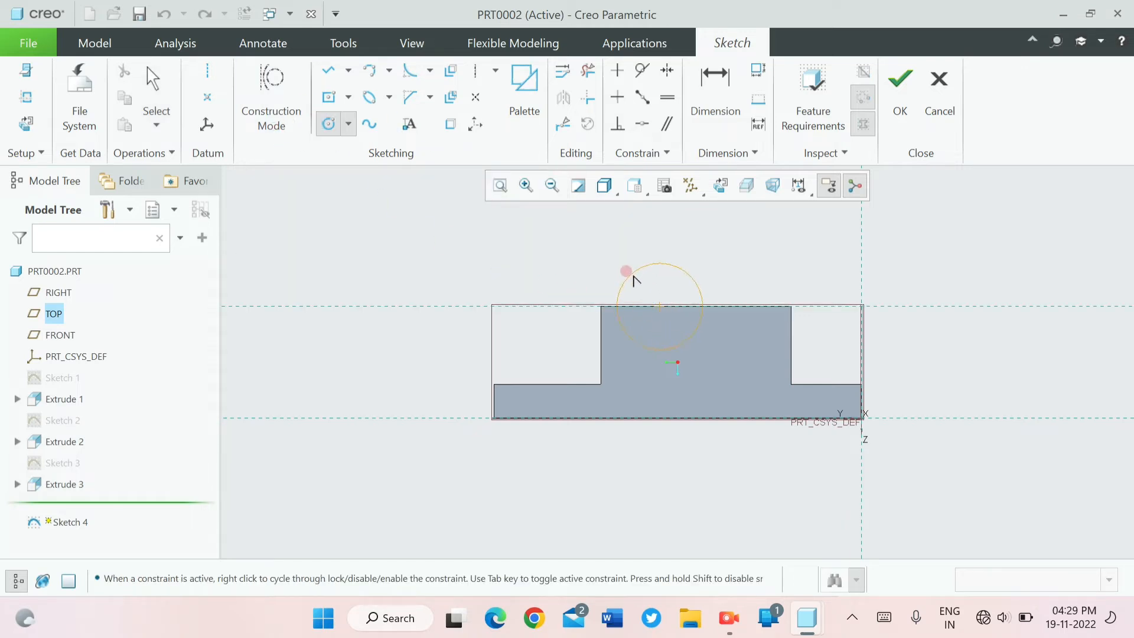
pyautogui.click(617, 235)
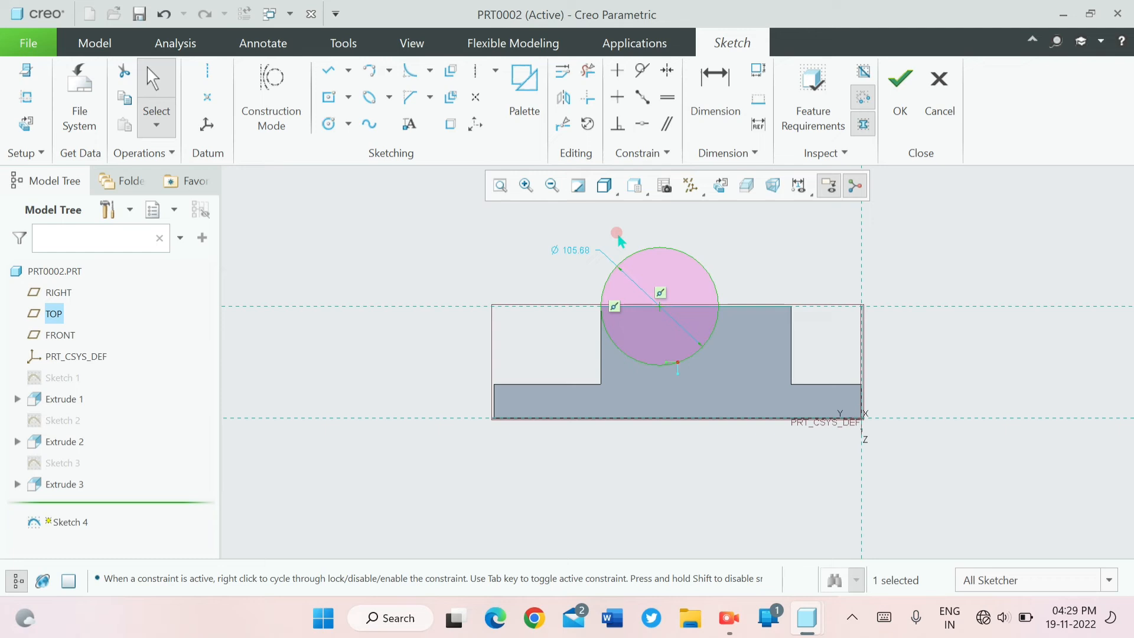
# - Set the circle's diameter to 88 and finish the sketch
pyautogui.doubleClick(584, 250)
pyautogui.write('88')
pyautogui.press('Return')
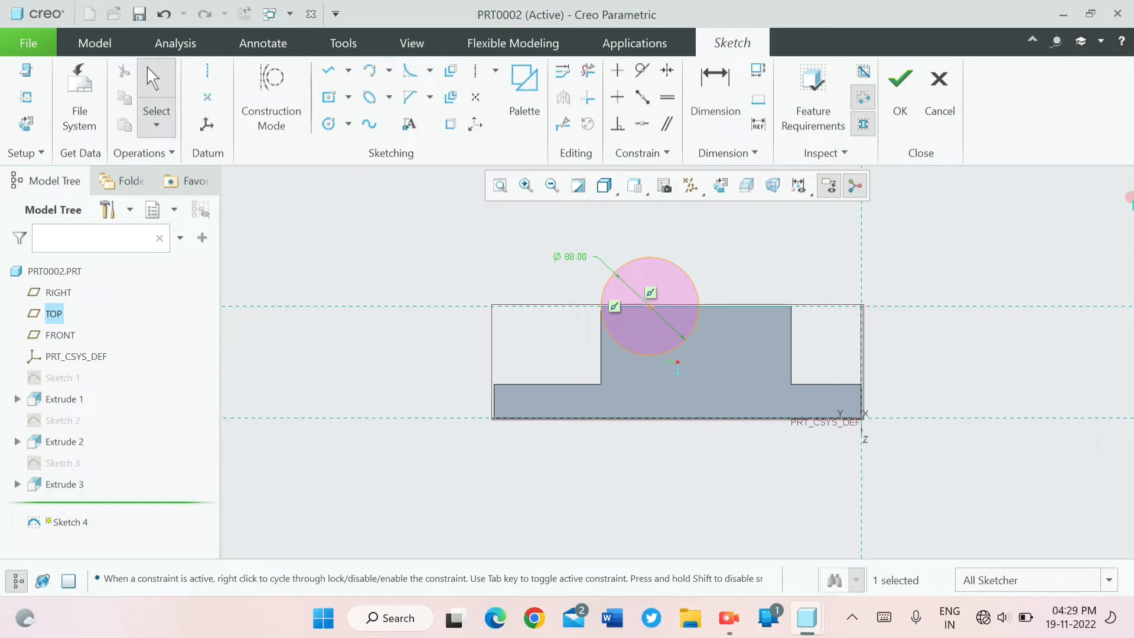
pyautogui.click(899, 89)
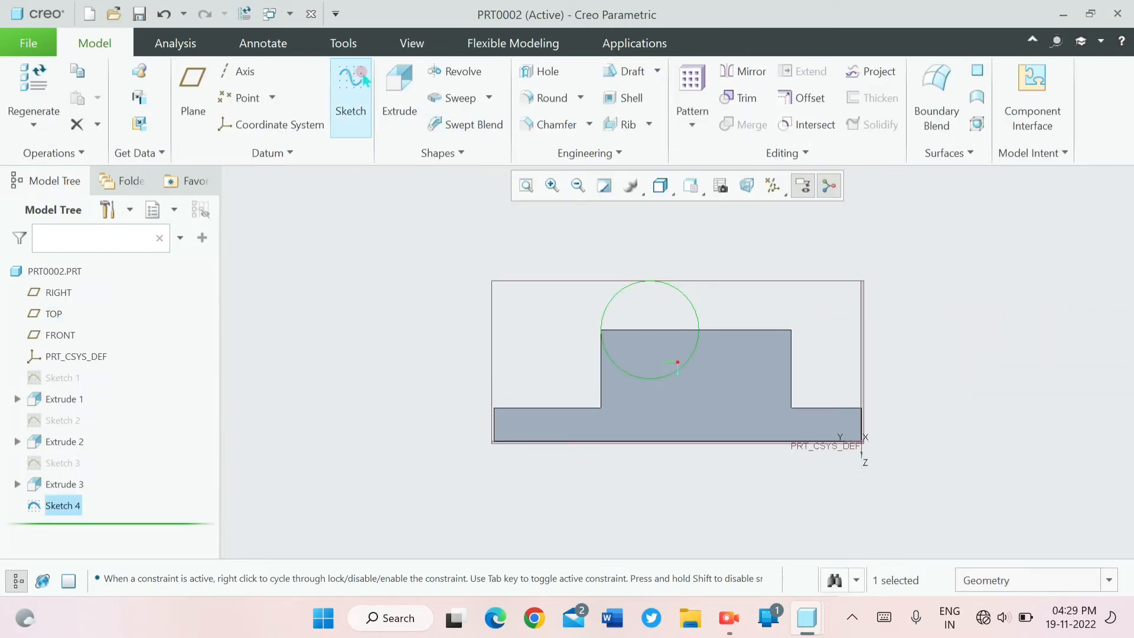
# - Extrude the circle into a solid cylinder 114 deep, symmetric about the sketch plane
pyautogui.click(399, 97)
pyautogui.moveTo(376, 230); pyautogui.dragTo(431, 274, button='middle')
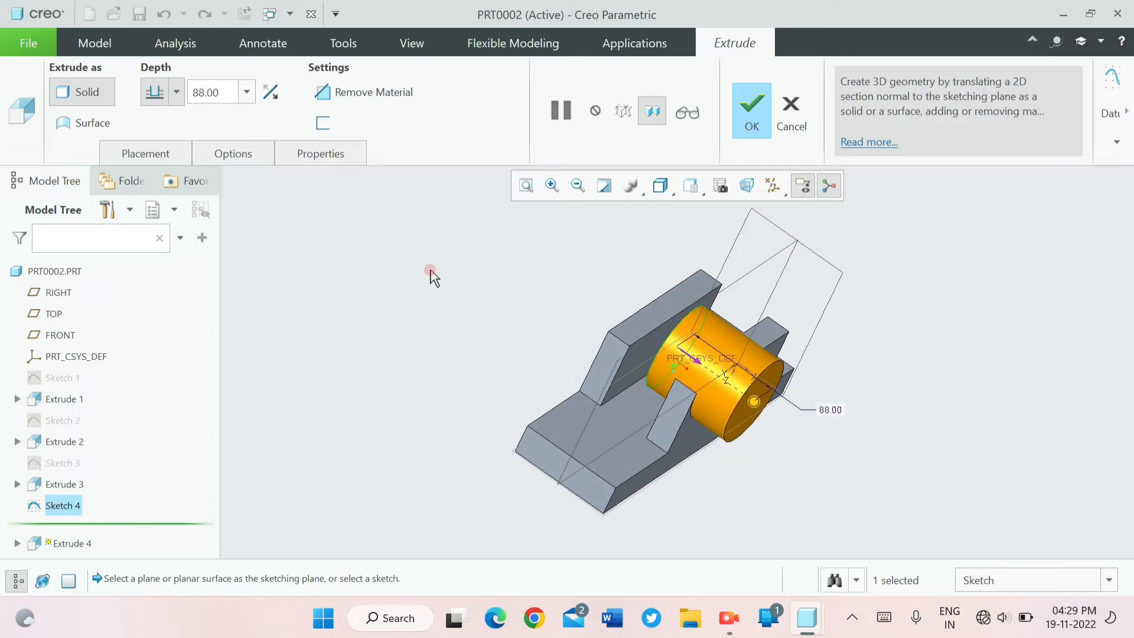
pyautogui.click(244, 92)
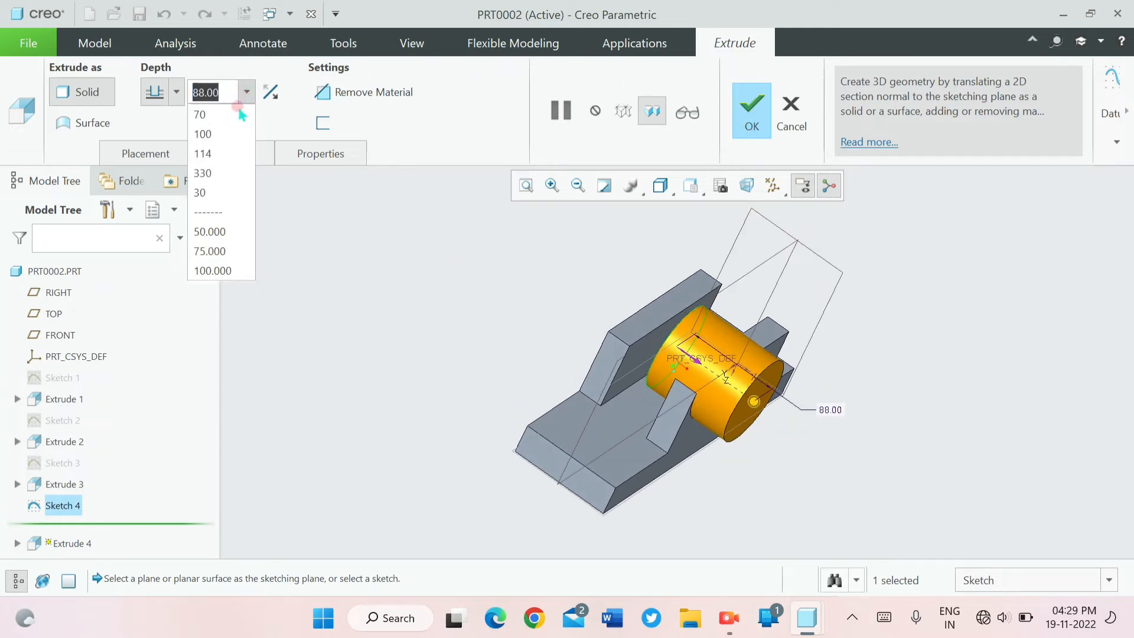
pyautogui.click(232, 153)
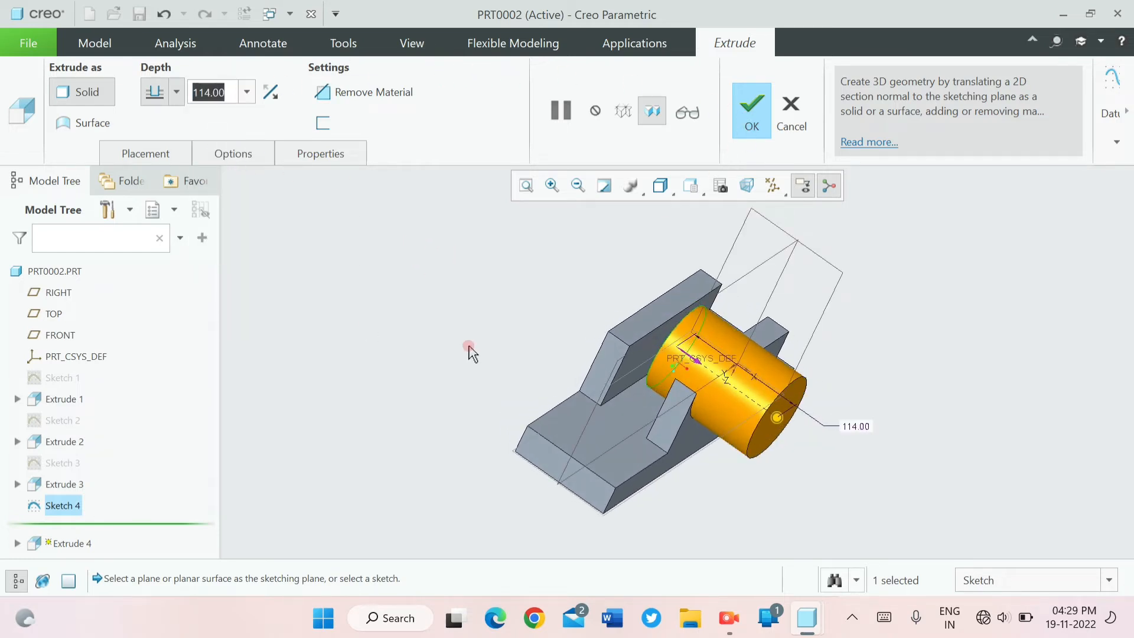
pyautogui.click(177, 87)
pyautogui.click(167, 133)
pyautogui.click(184, 85)
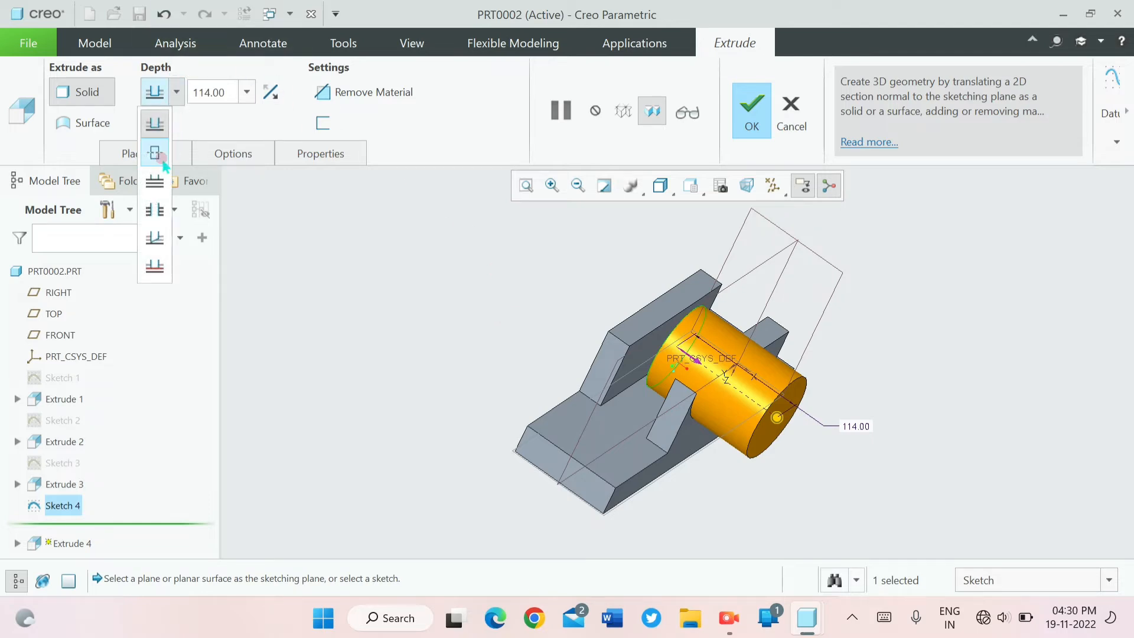
pyautogui.click(154, 153)
pyautogui.click(730, 119)
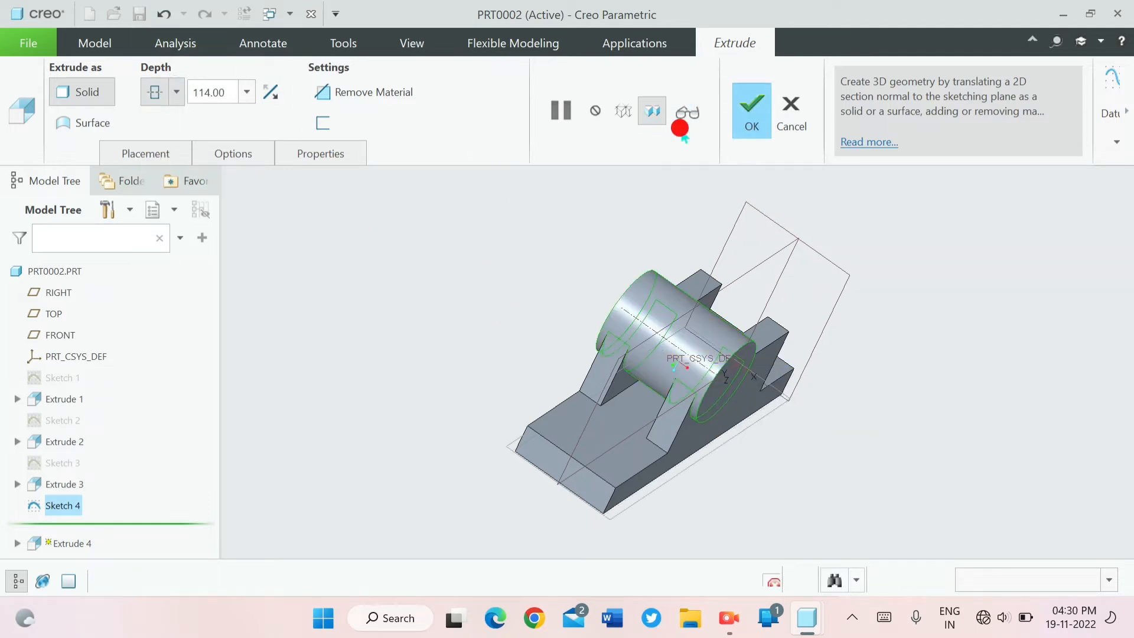
# - On the cylinder's front end face, sketch a concentric circle about 59 in diameter
pyautogui.moveTo(432, 379); pyautogui.dragTo(403, 358, button='middle')
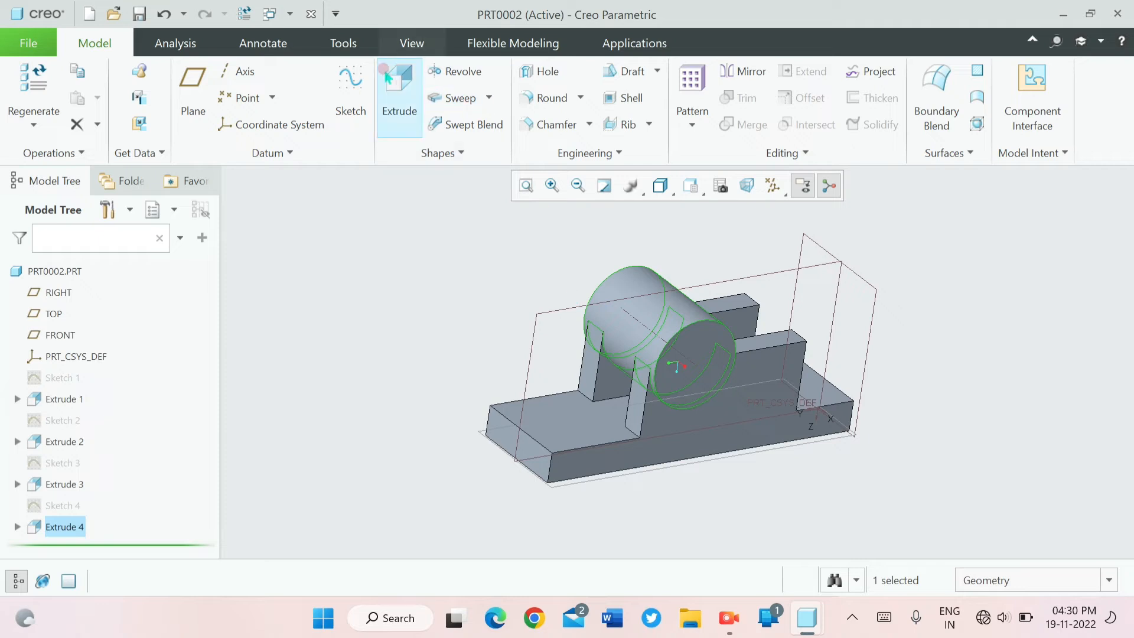
pyautogui.click(350, 101)
pyautogui.click(679, 336)
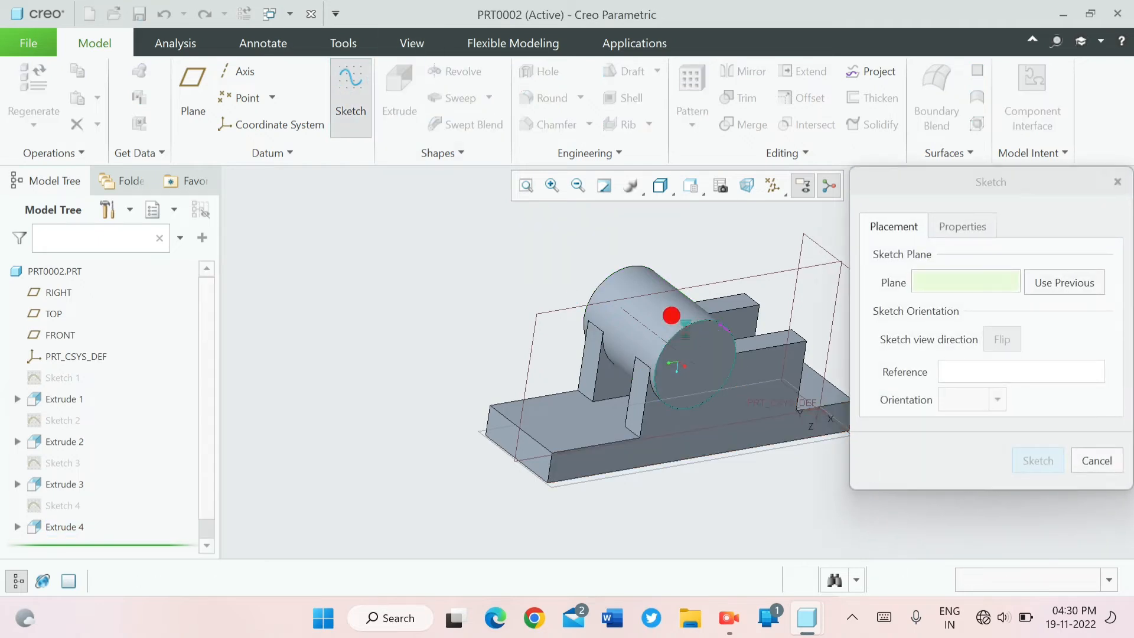
pyautogui.click(1037, 460)
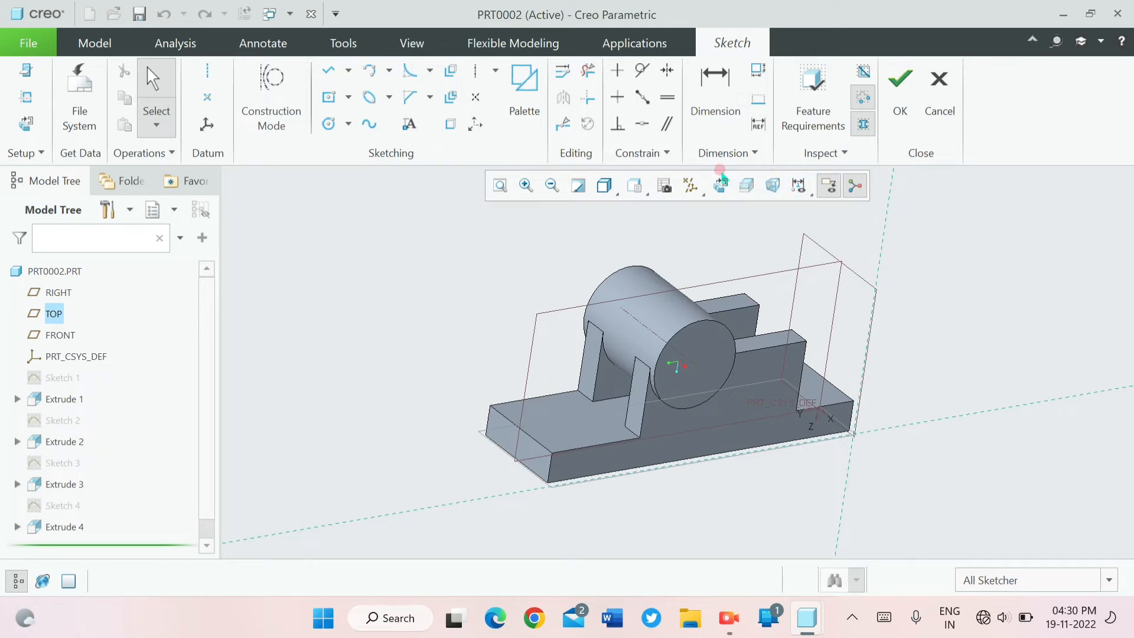
pyautogui.click(720, 185)
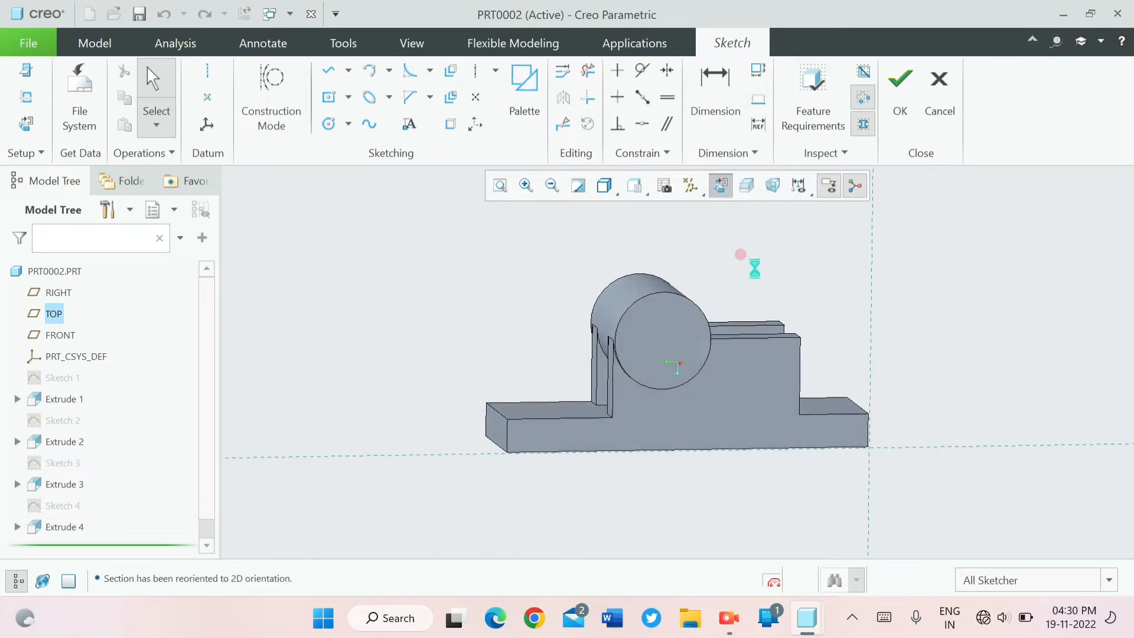
pyautogui.click(351, 118)
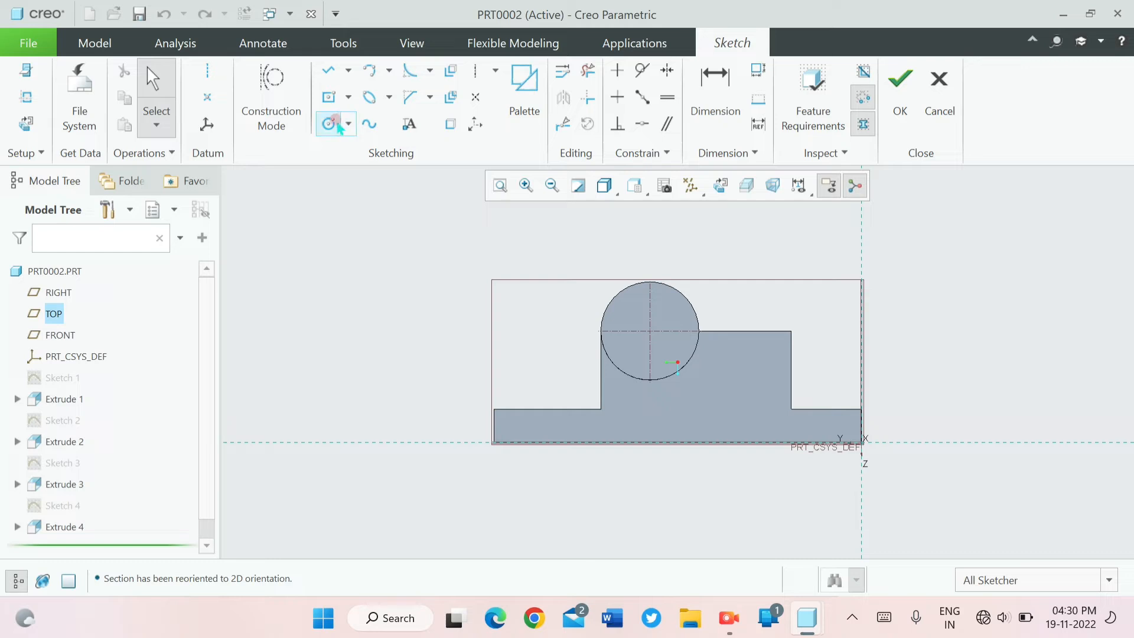
pyautogui.click(650, 331)
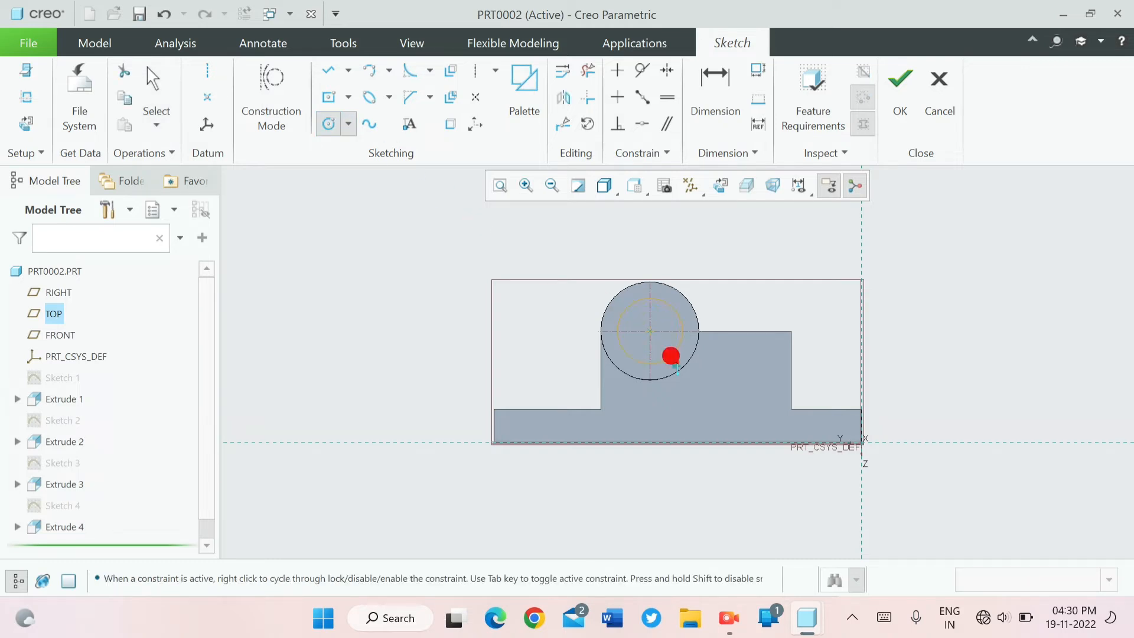
pyautogui.click(670, 356)
pyautogui.middleClick(522, 278)
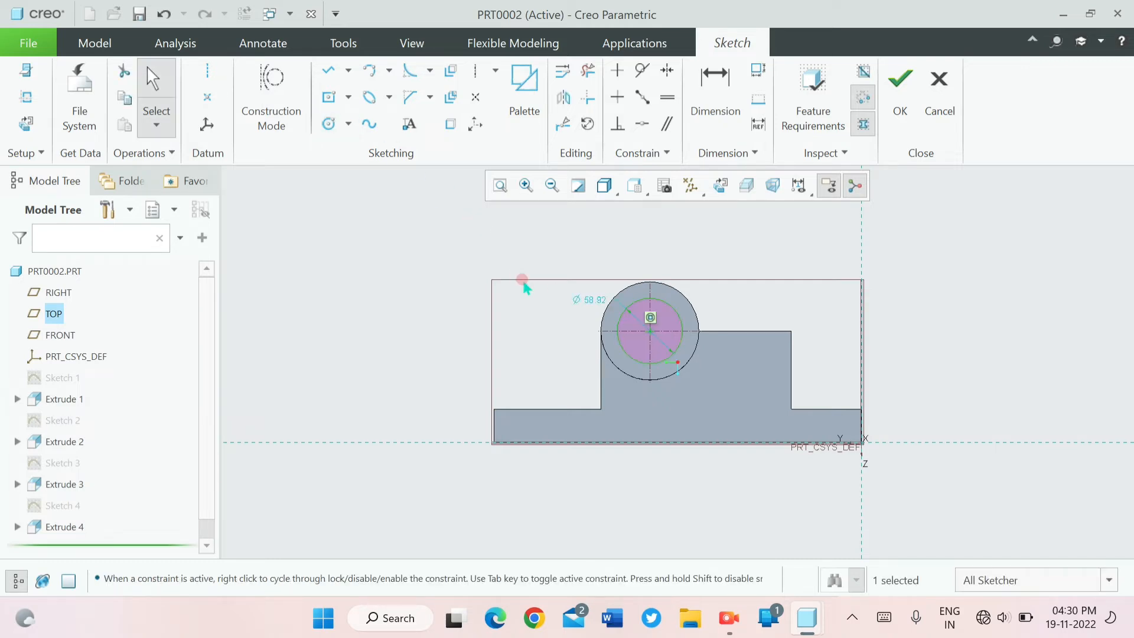
# - Set the diameter of the concentric circle on the cylinder's end face to 64
pyautogui.doubleClick(589, 300)
pyautogui.write('64')
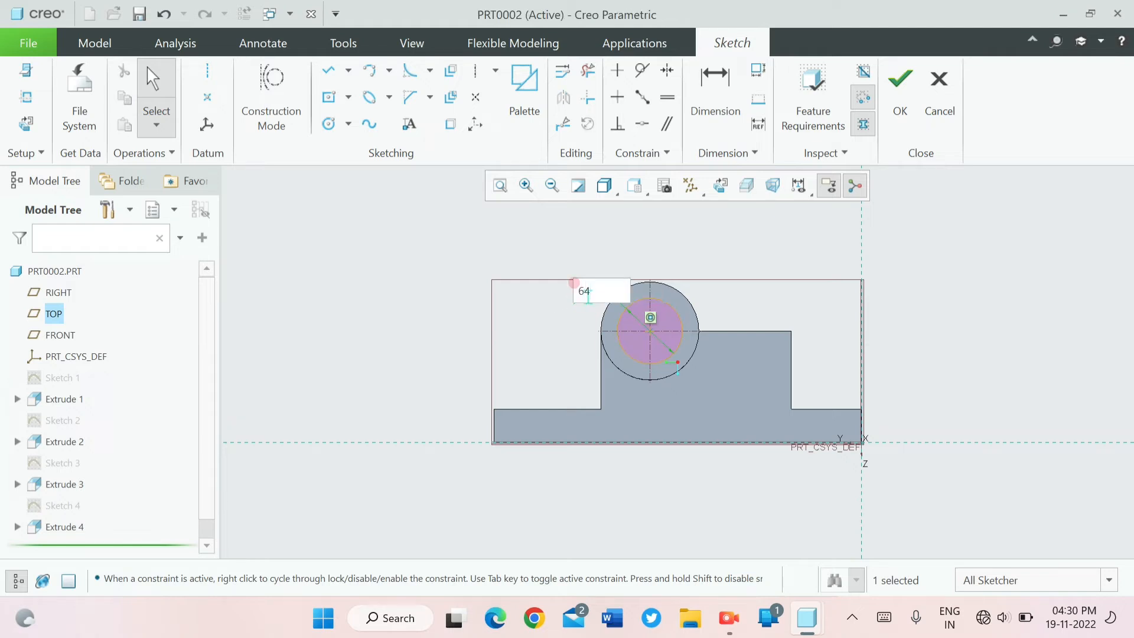
pyautogui.press('Return')
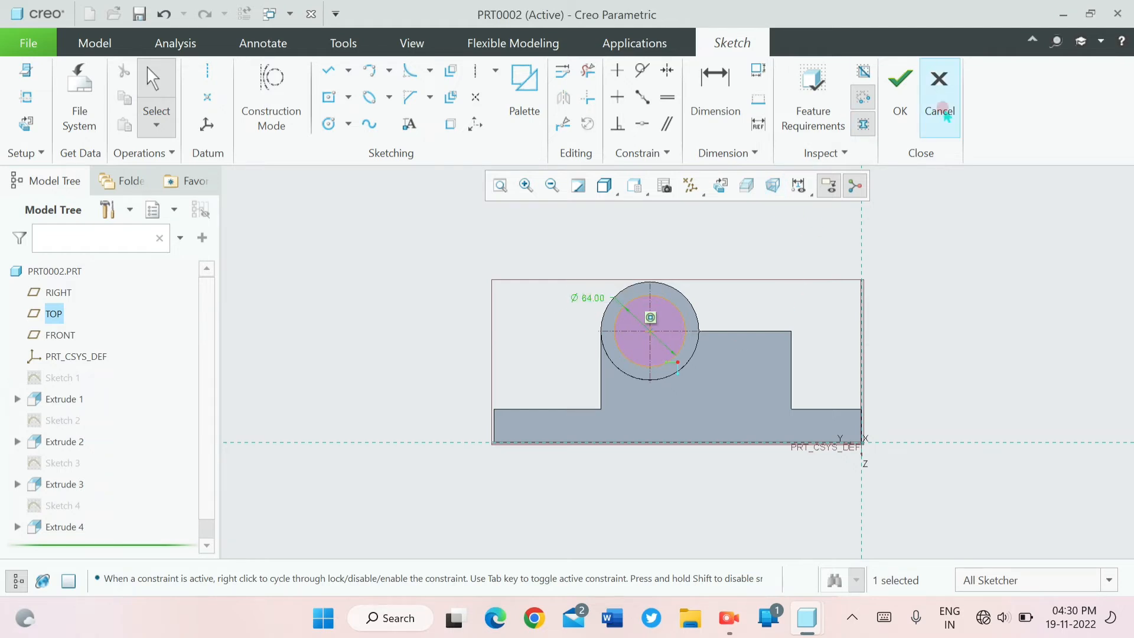
# - Finish the sketch and extrude the 64 circle as a cut 114 deep through the cylinder
pyautogui.click(894, 83)
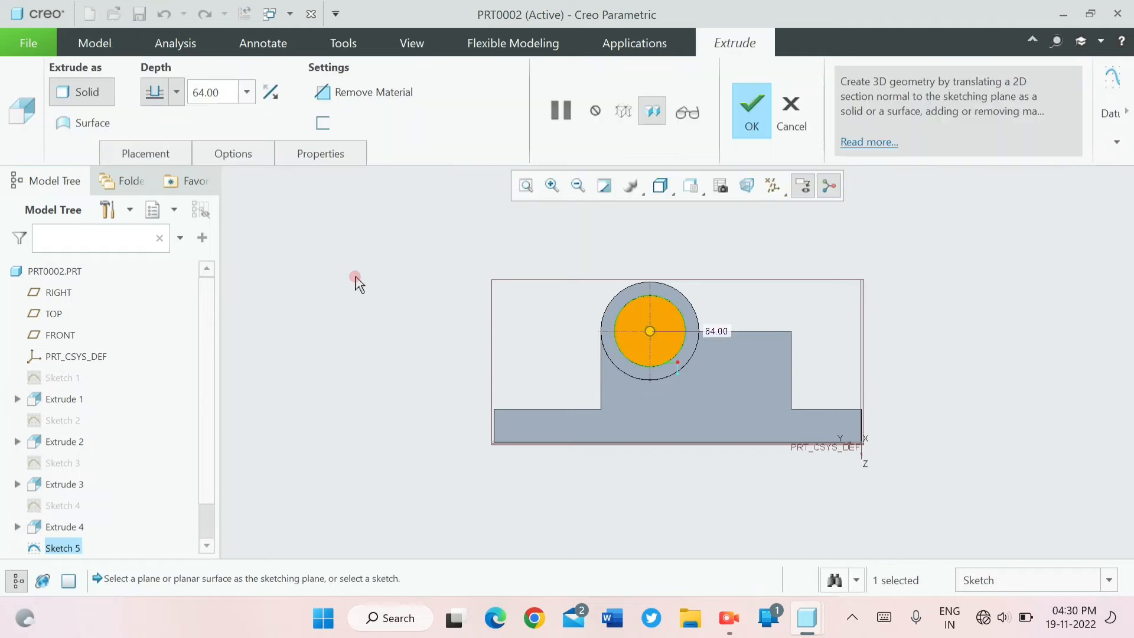
pyautogui.click(246, 94)
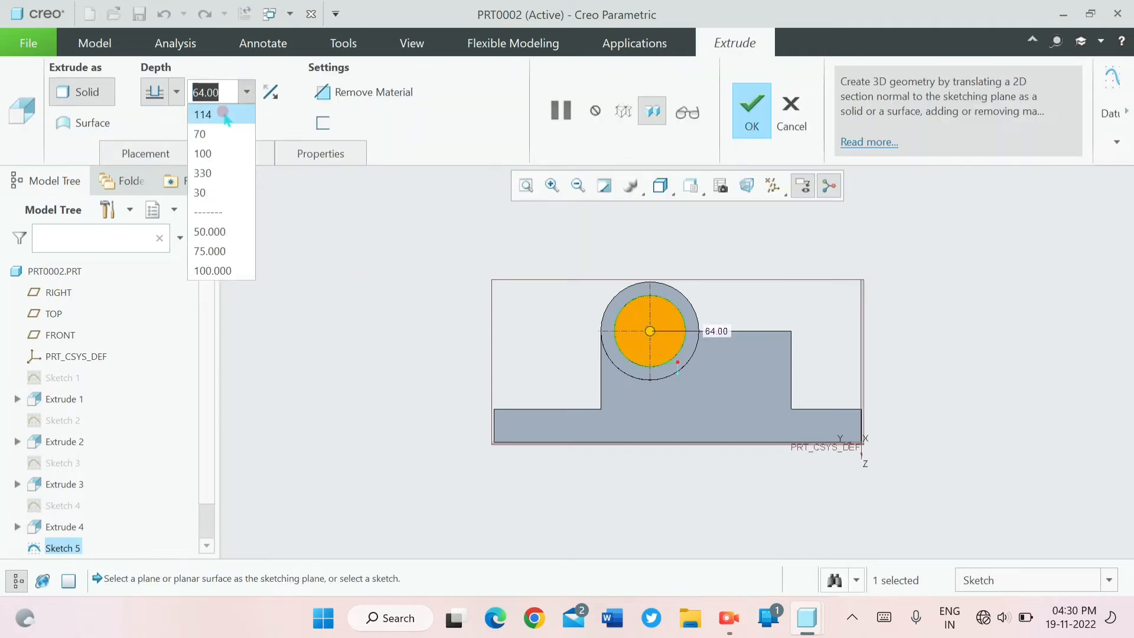
pyautogui.click(225, 112)
pyautogui.click(429, 291)
pyautogui.hotkey('ctrl', 'd')
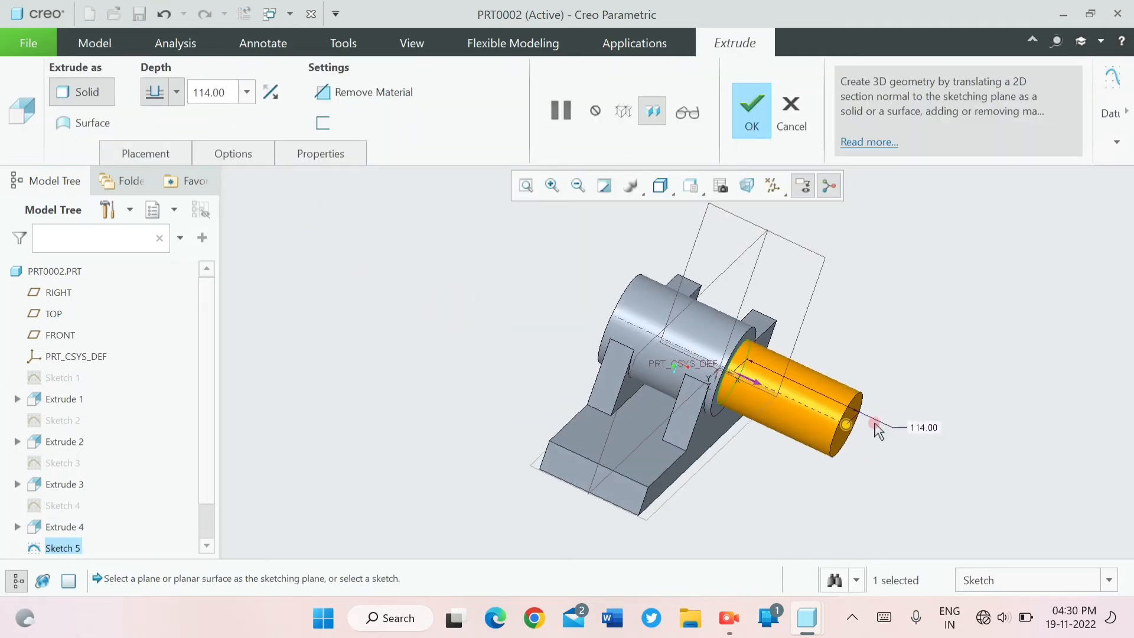
pyautogui.click(759, 380)
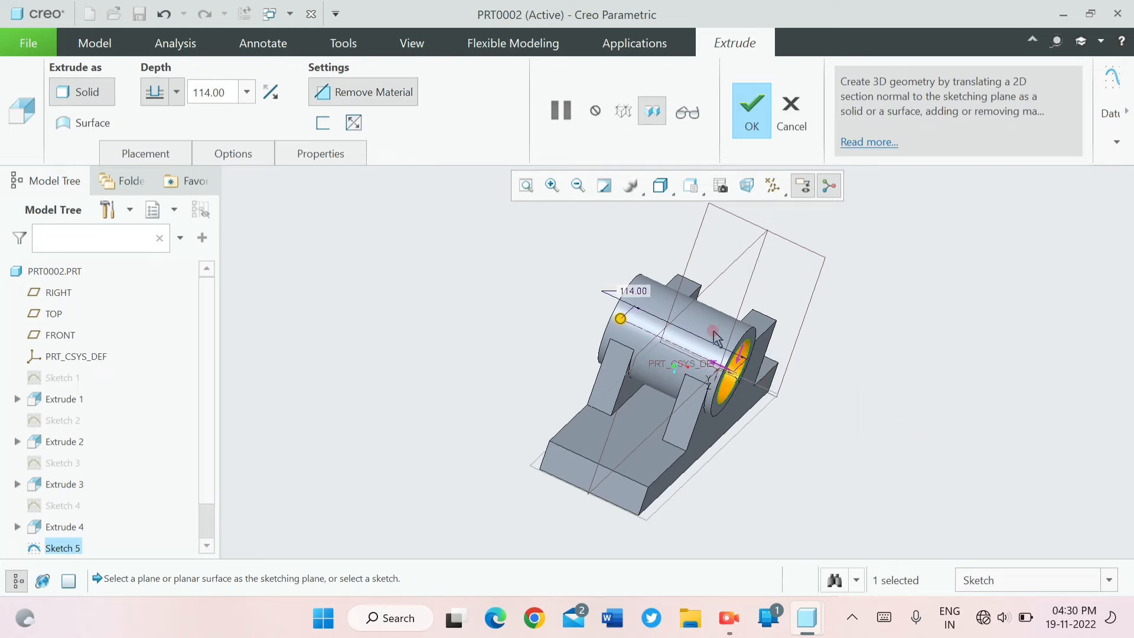
pyautogui.moveTo(434, 229); pyautogui.dragTo(372, 205, button='middle')
pyautogui.click(752, 109)
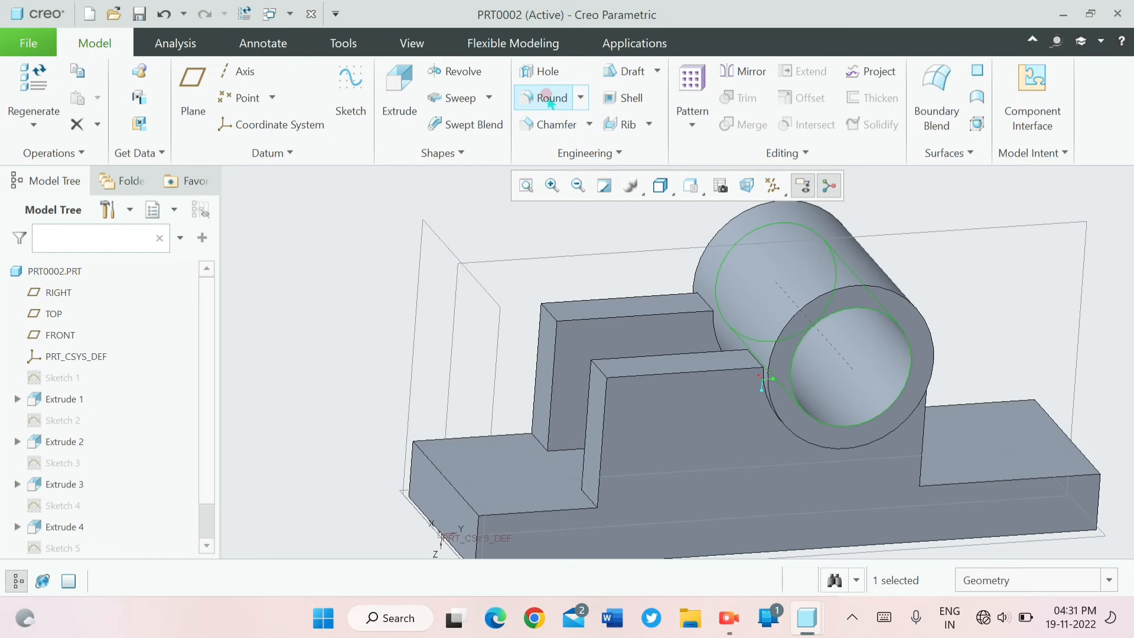
# - Round the outer top corner edges of both upright walls and the edges where their tops meet the cylinder with a 25 radius
pyautogui.click(548, 99)
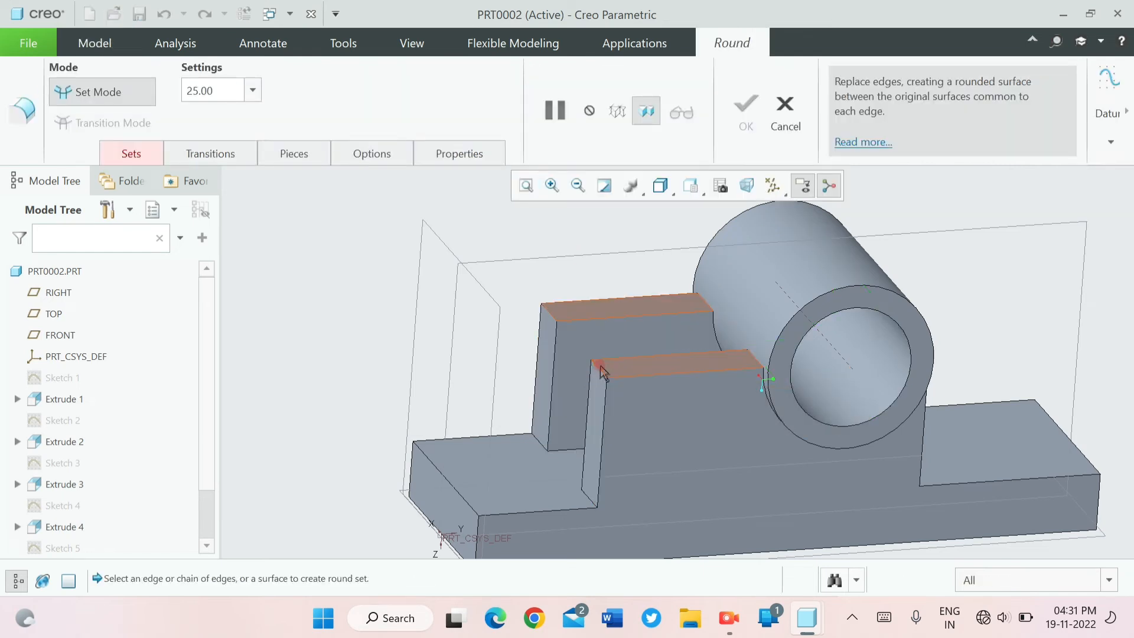
pyautogui.click(598, 367)
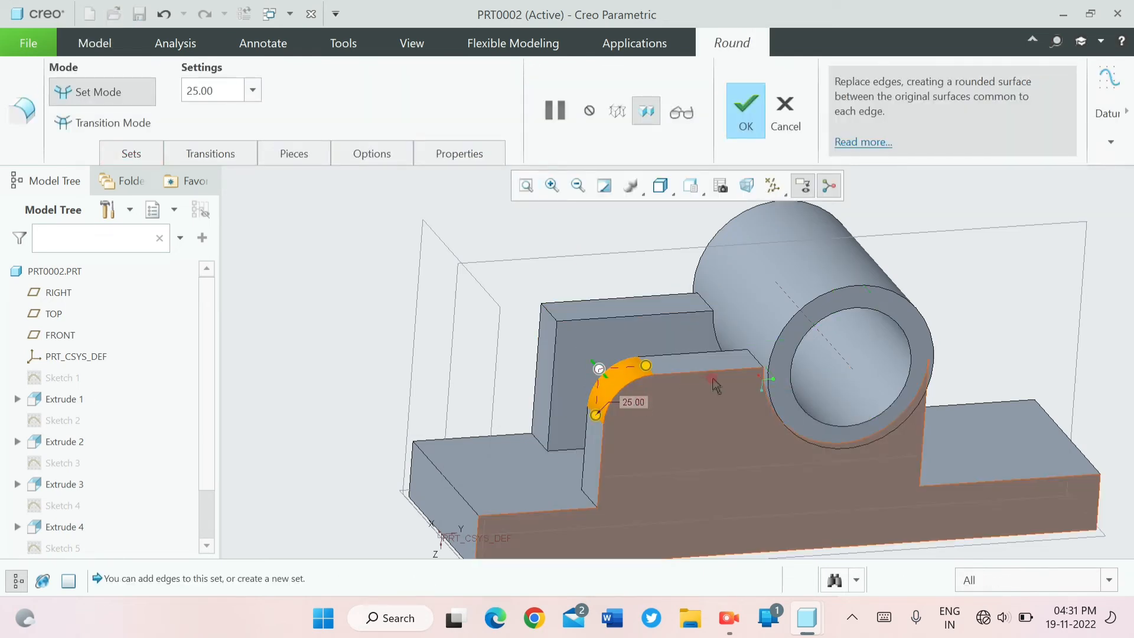
pyautogui.click(756, 359)
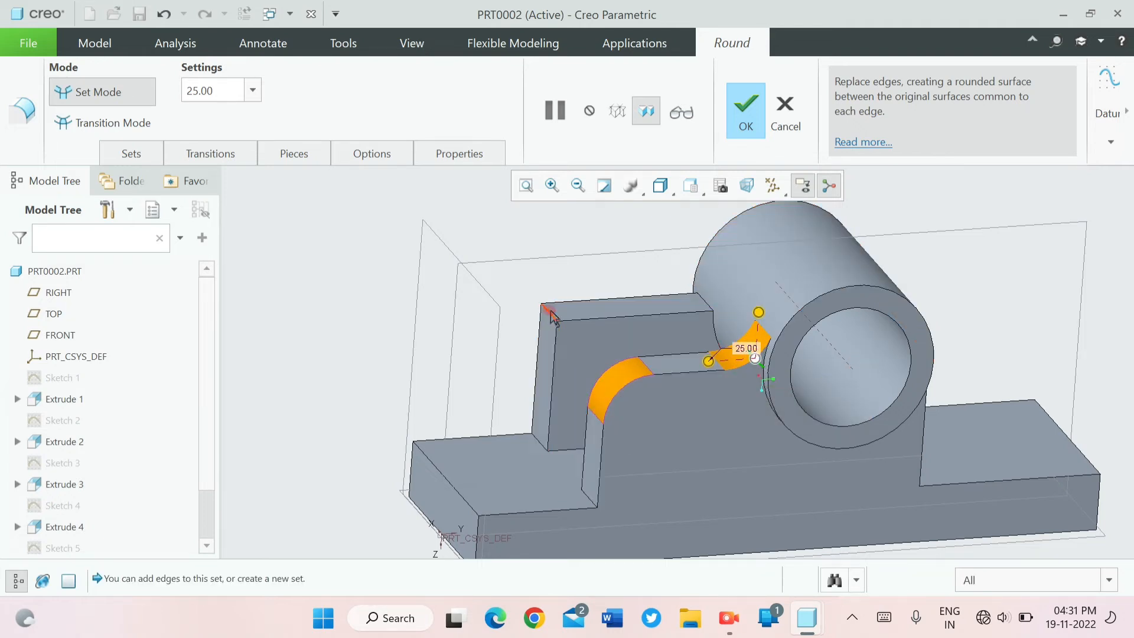
pyautogui.click(536, 298)
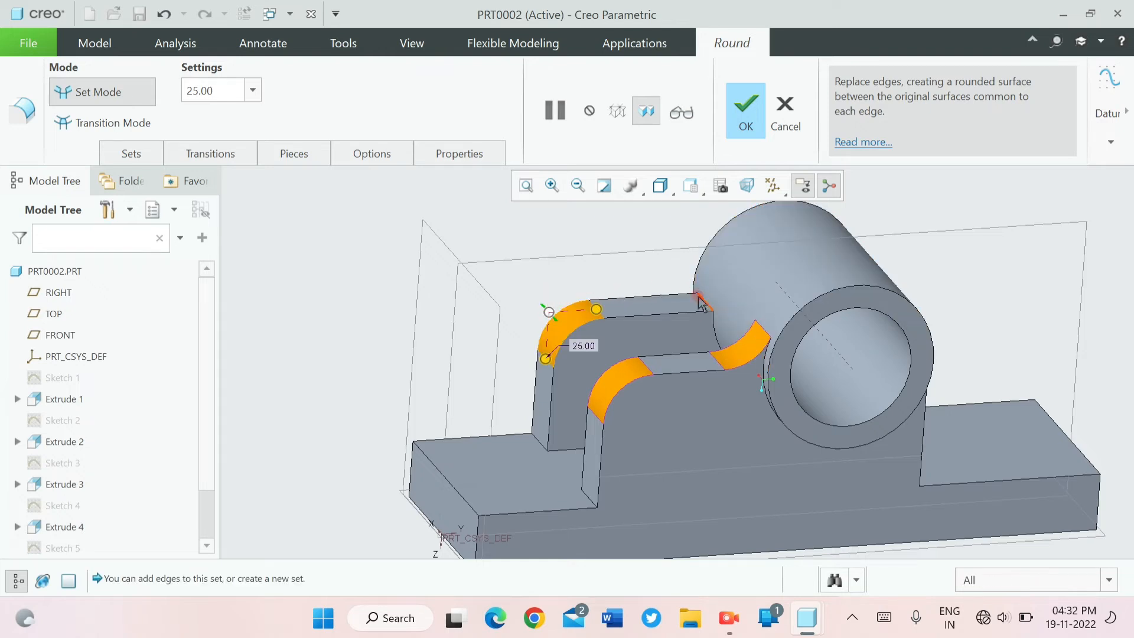
pyautogui.click(700, 300)
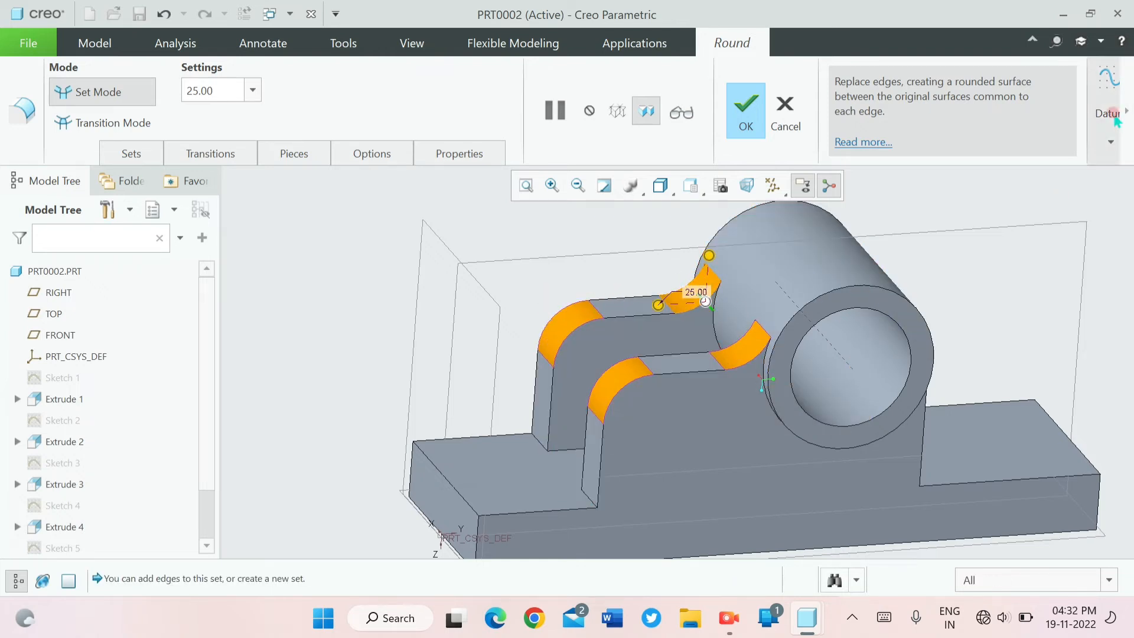
pyautogui.click(746, 110)
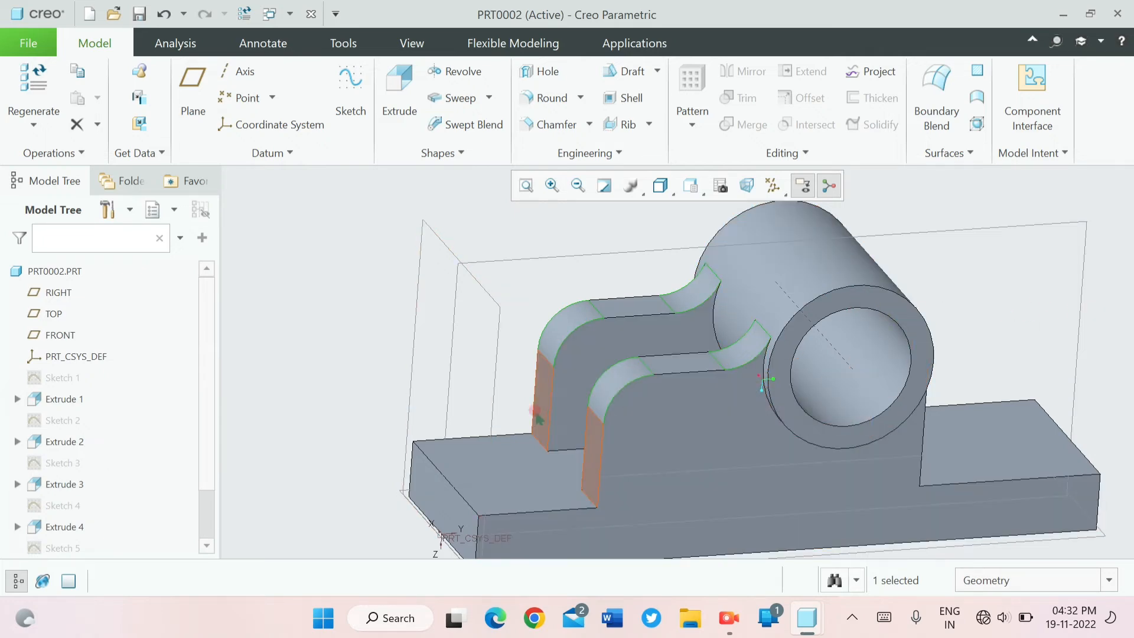
# - On the front wall's outer face, sketch a circle about 27 in diameter centred on the rounded corner's arc centre
pyautogui.moveTo(464, 369); pyautogui.dragTo(491, 359, button='middle')
pyautogui.scroll(-2, 491, 358)
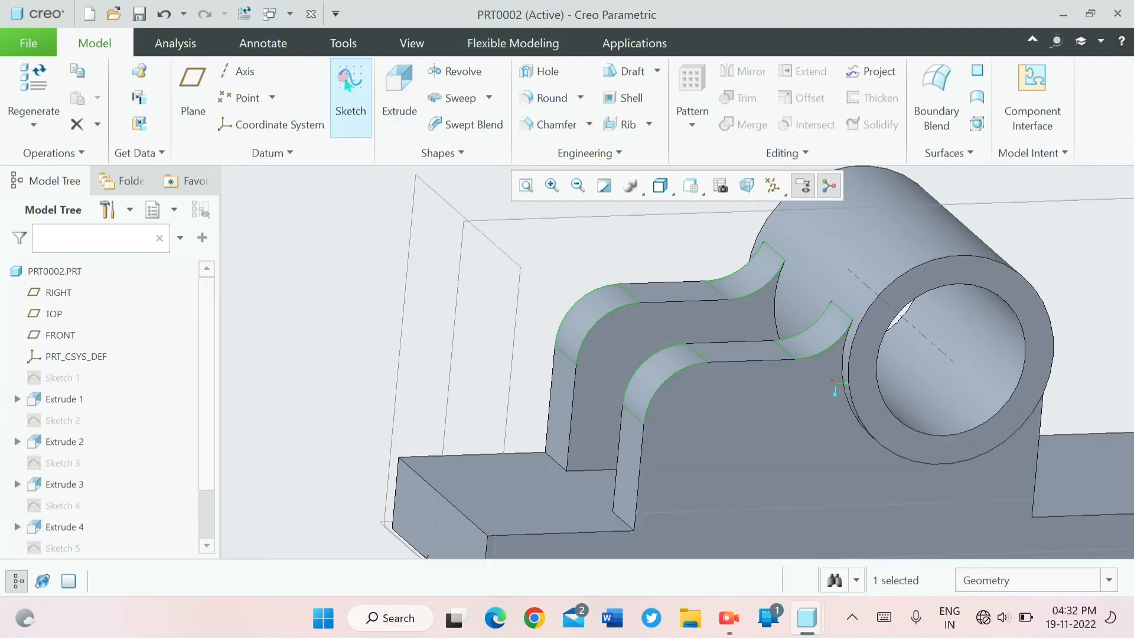
pyautogui.click(350, 89)
pyautogui.click(730, 443)
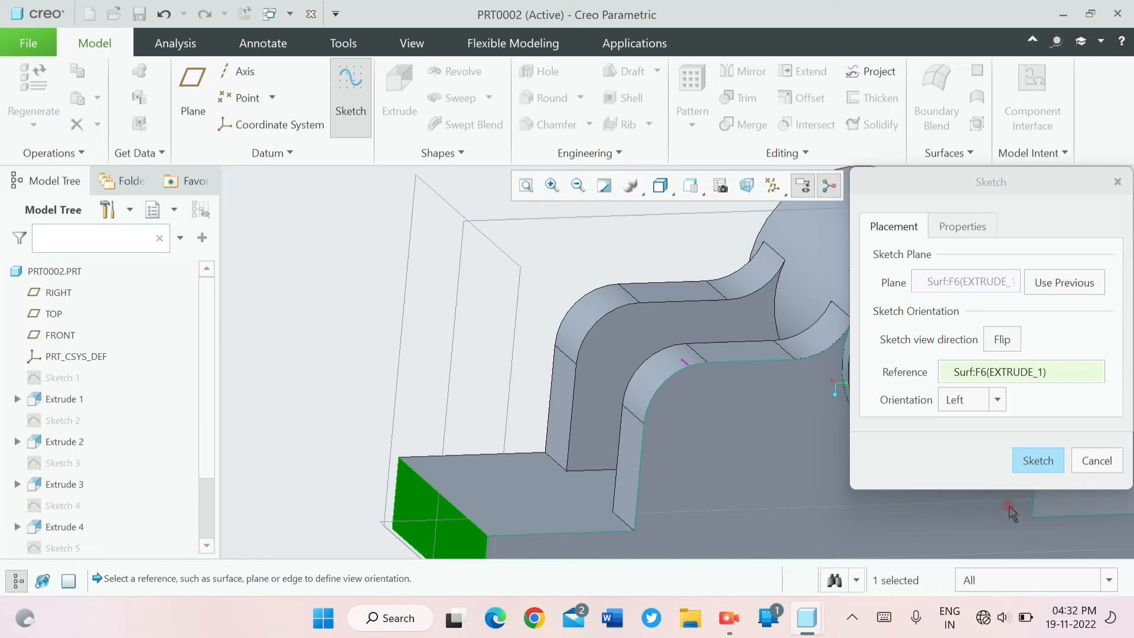
pyautogui.click(1037, 459)
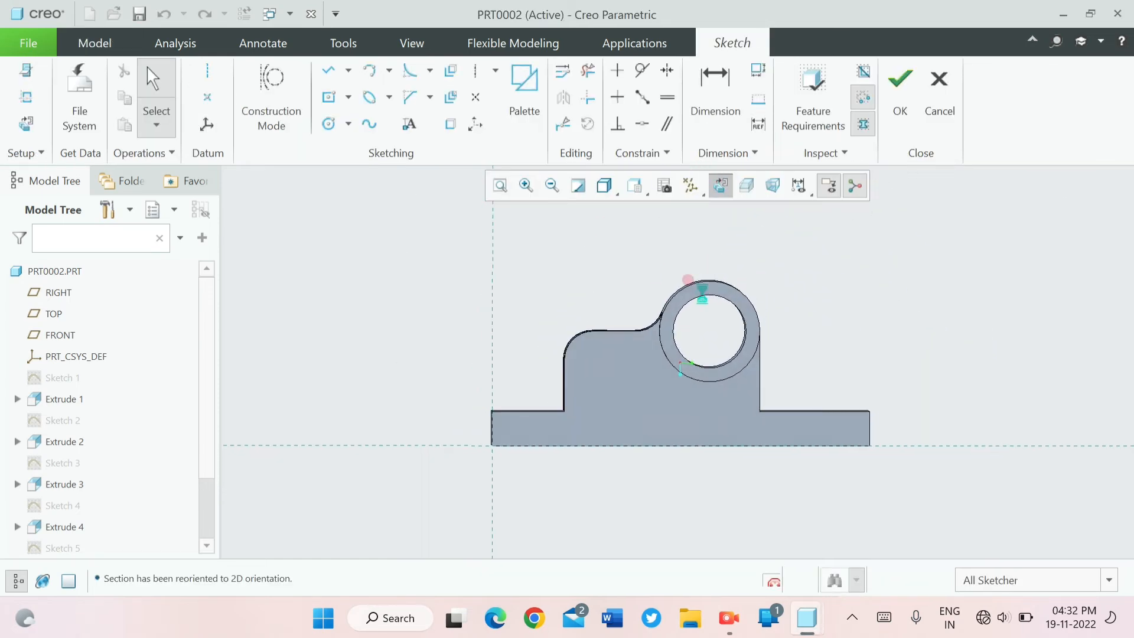
pyautogui.click(328, 123)
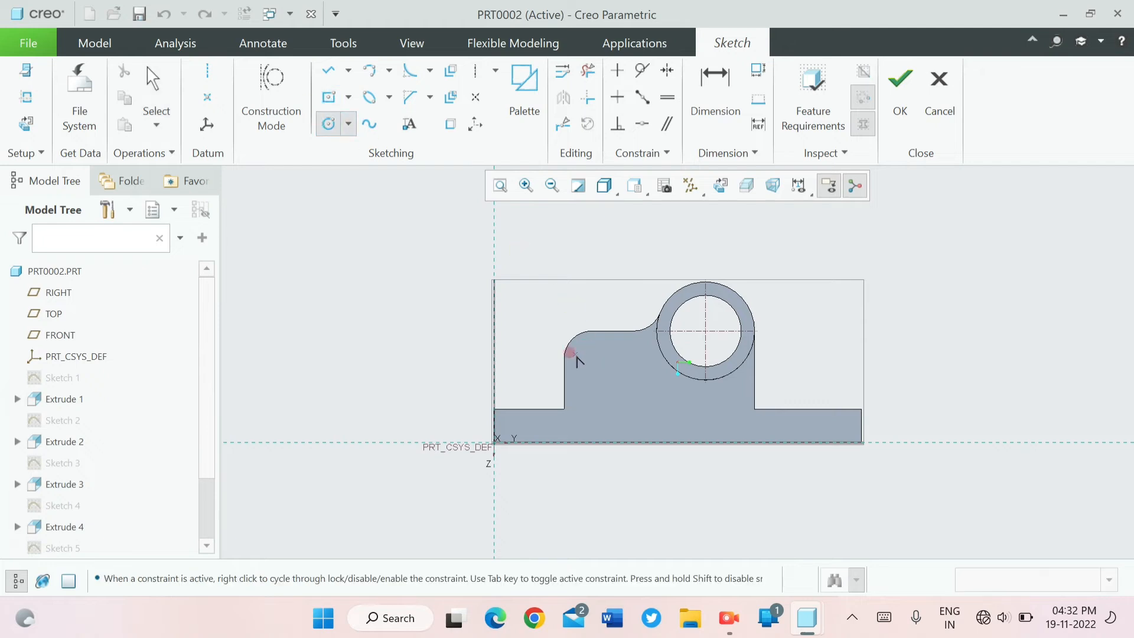
pyautogui.scroll(-5, 591, 358)
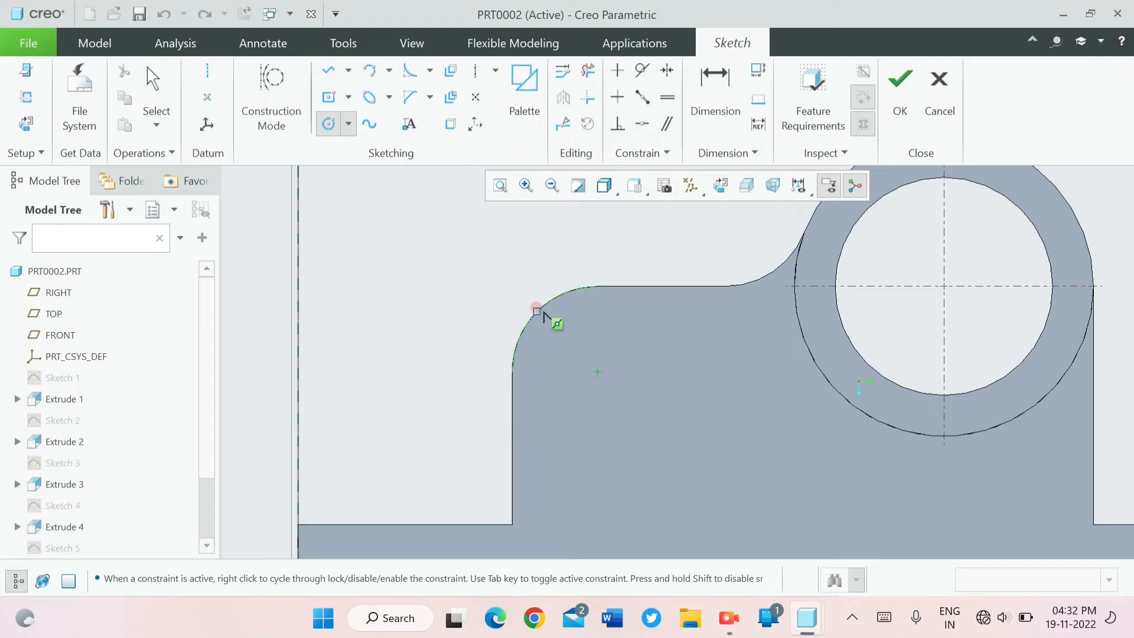
pyautogui.moveTo(539, 311)
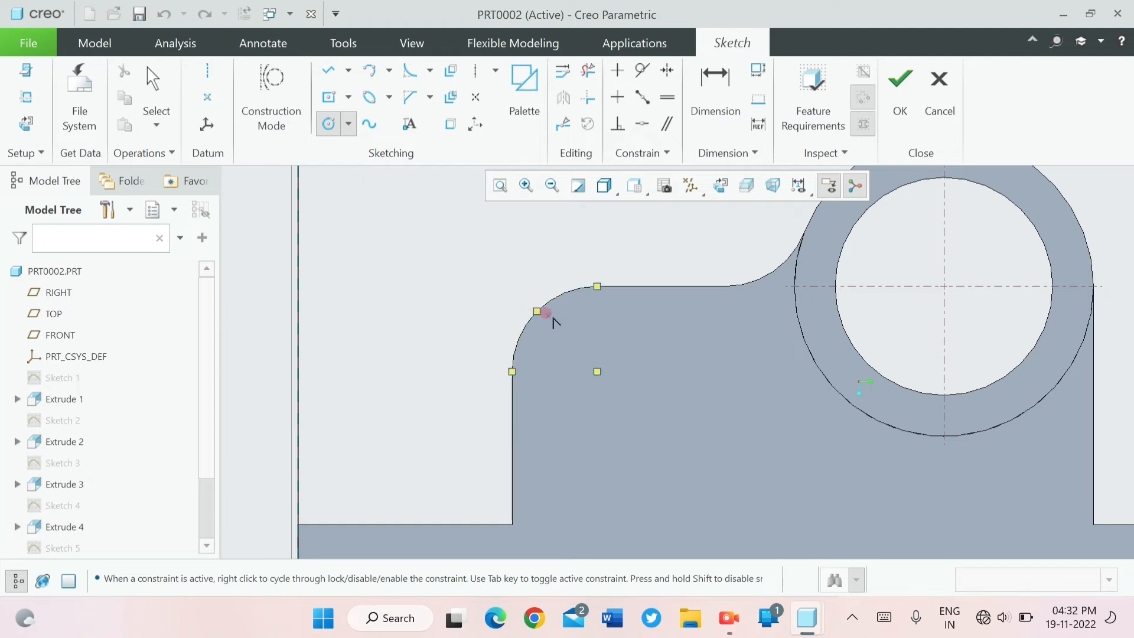
pyautogui.click(597, 371)
pyautogui.click(607, 420)
pyautogui.middleClick(575, 365)
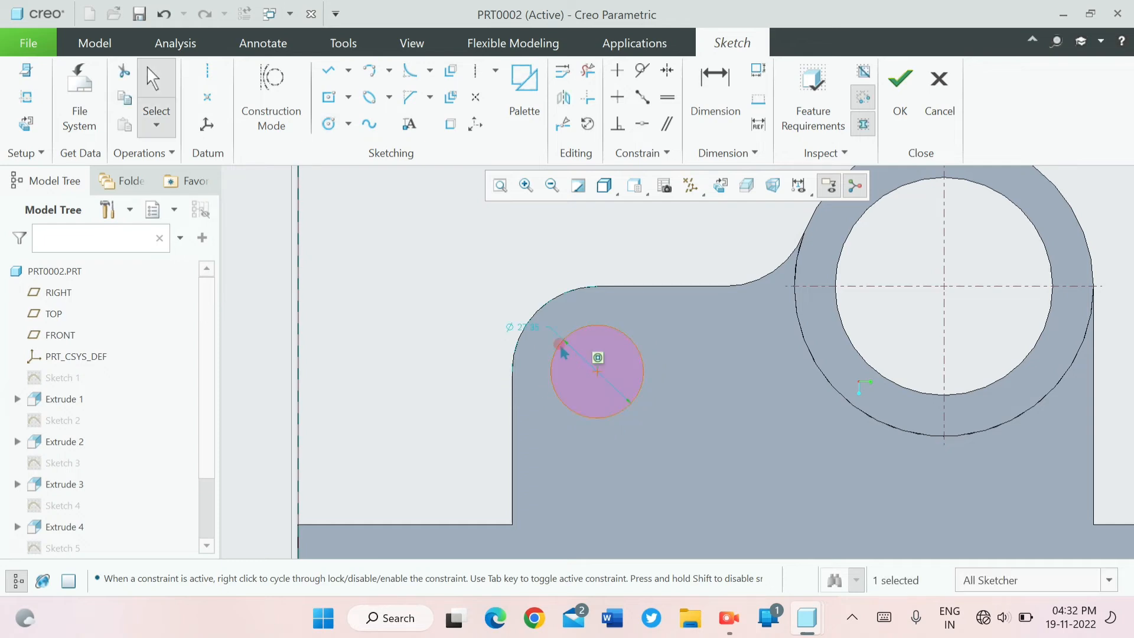
# - Set the diameter of the circle near the wall's rounded corner to 28 and finish the sketch
pyautogui.click(531, 332)
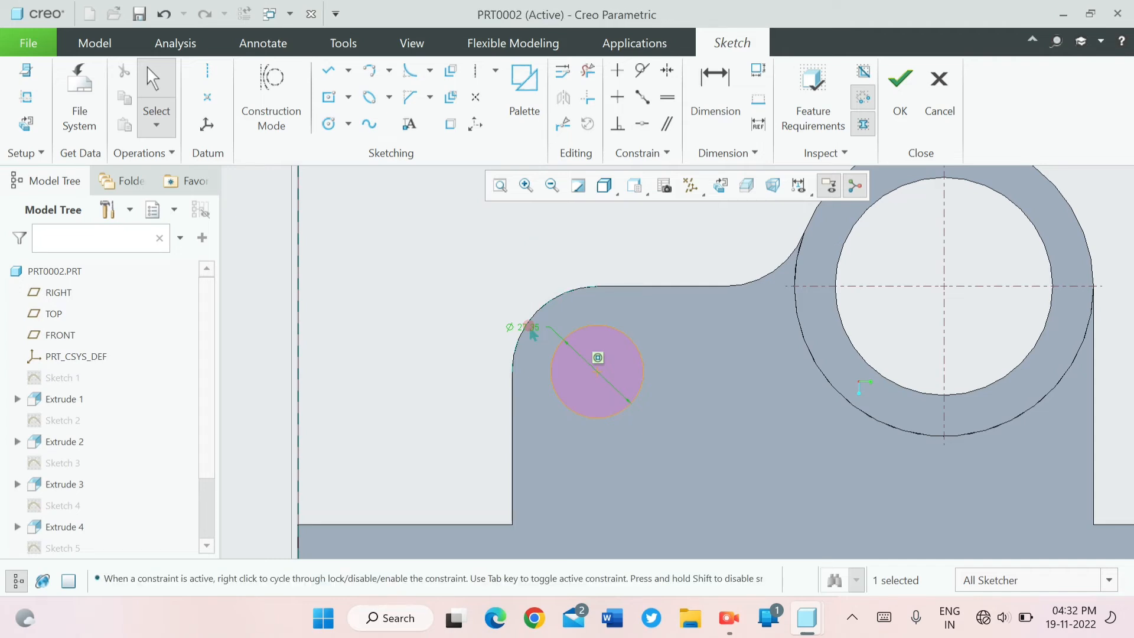
pyautogui.doubleClick(529, 328)
pyautogui.write('28')
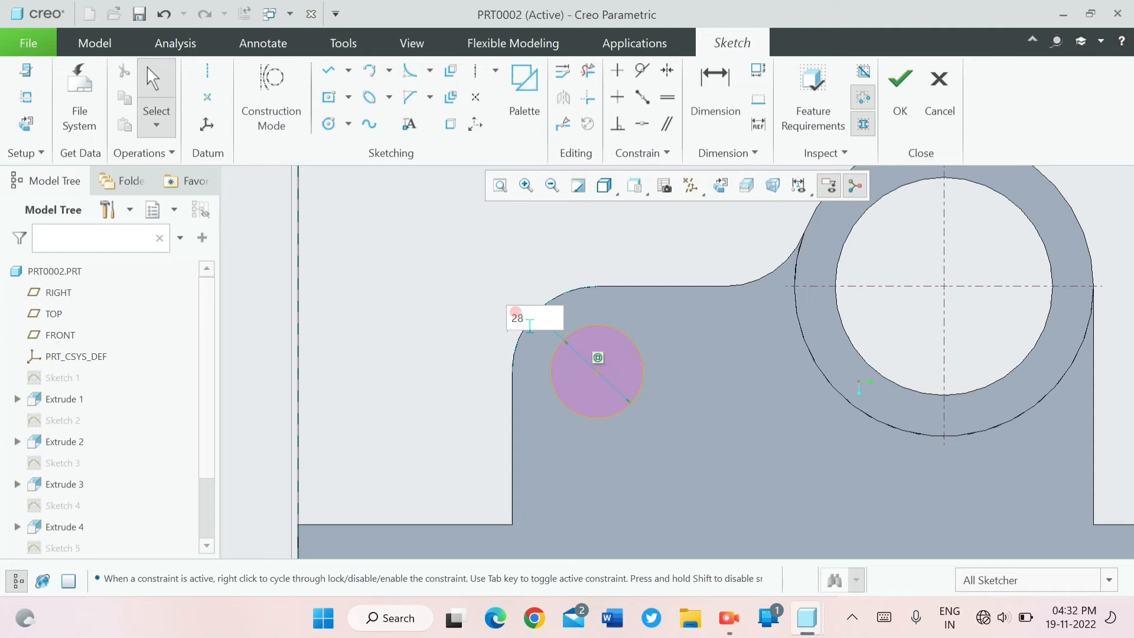
pyautogui.press('Return')
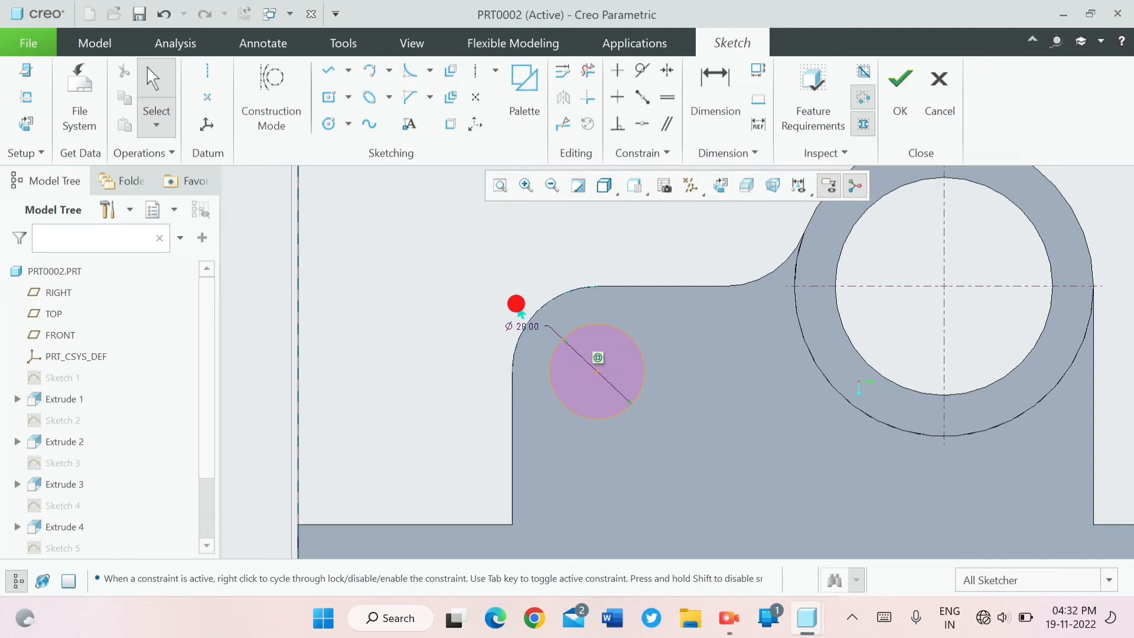
pyautogui.click(899, 89)
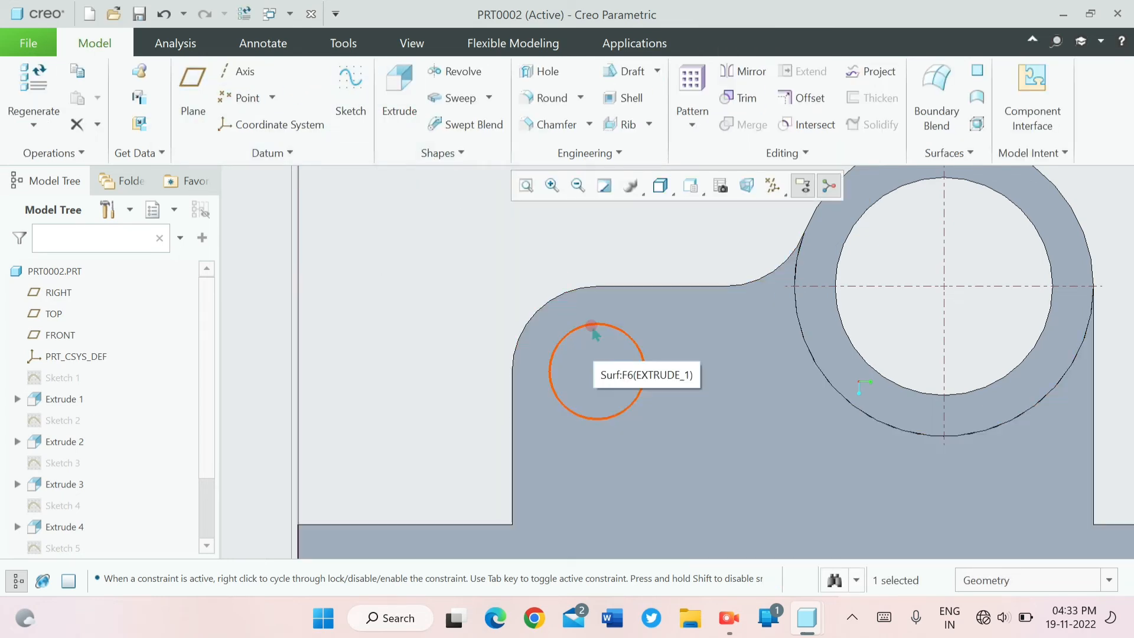
# - Extrude the 28 circle as a material-removing cut 100 deep through both upright walls
pyautogui.click(404, 104)
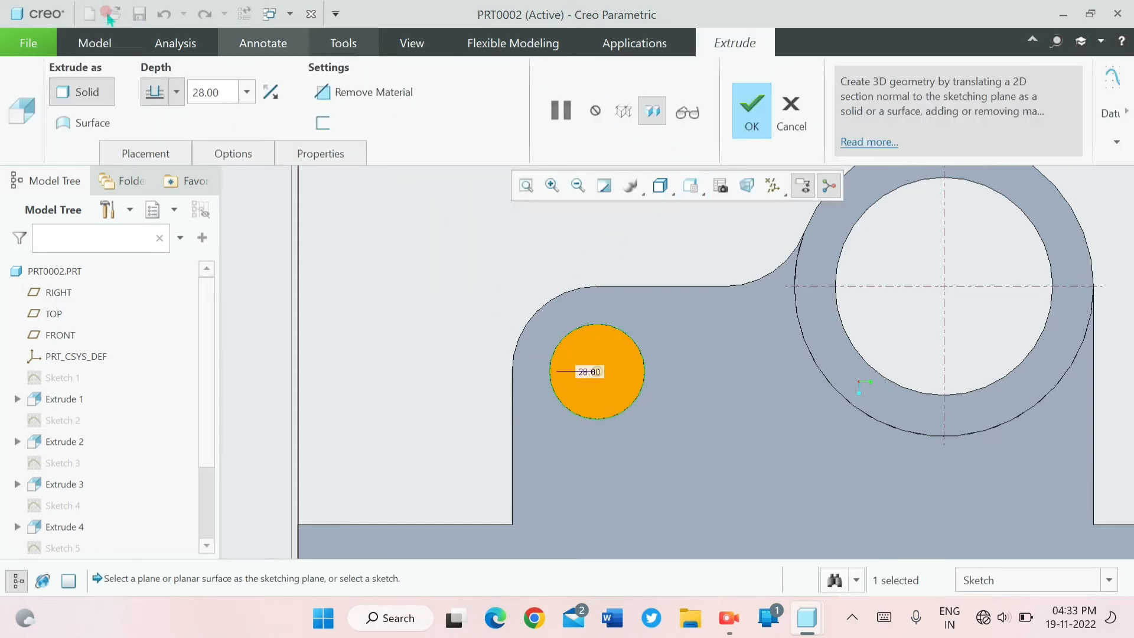
pyautogui.hotkey('ctrl', 'd')
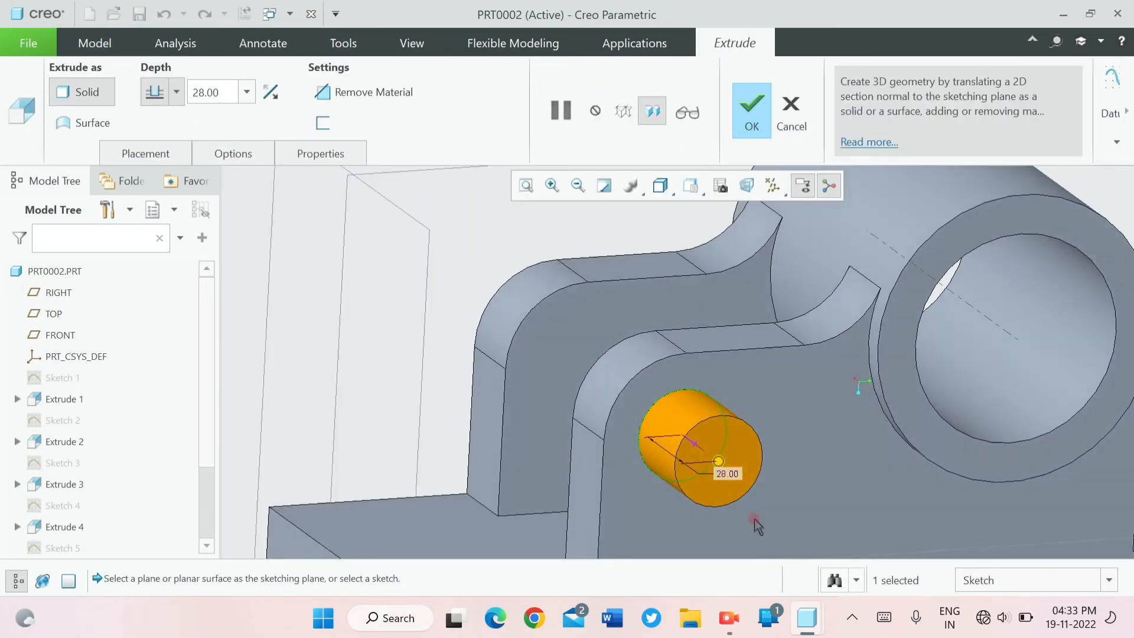
pyautogui.click(698, 447)
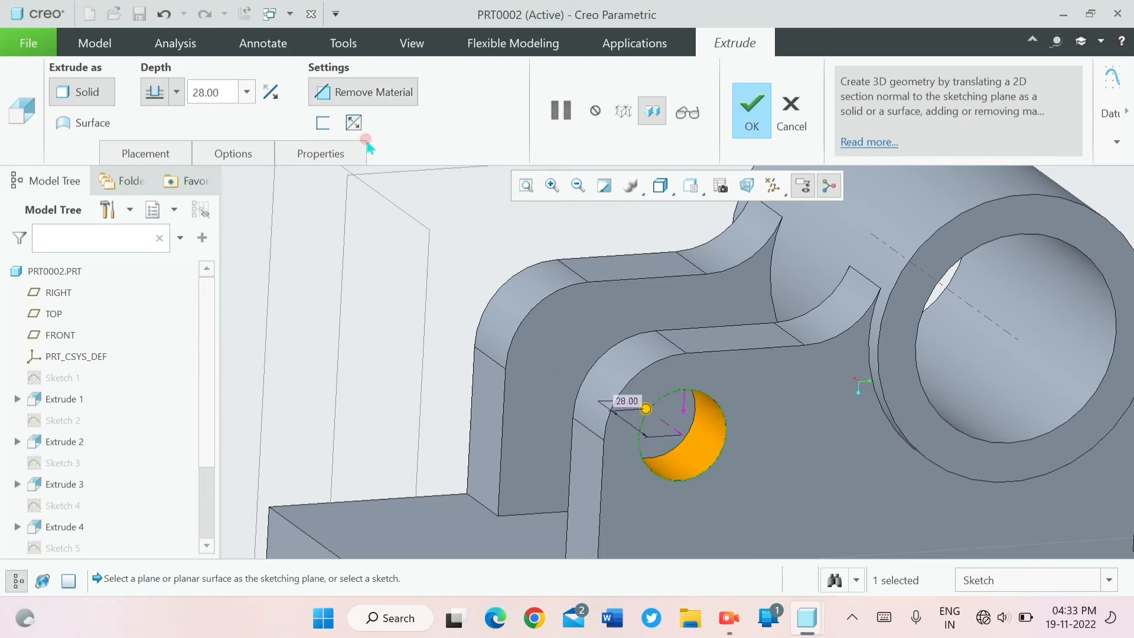
pyautogui.doubleClick(224, 86)
pyautogui.write('100')
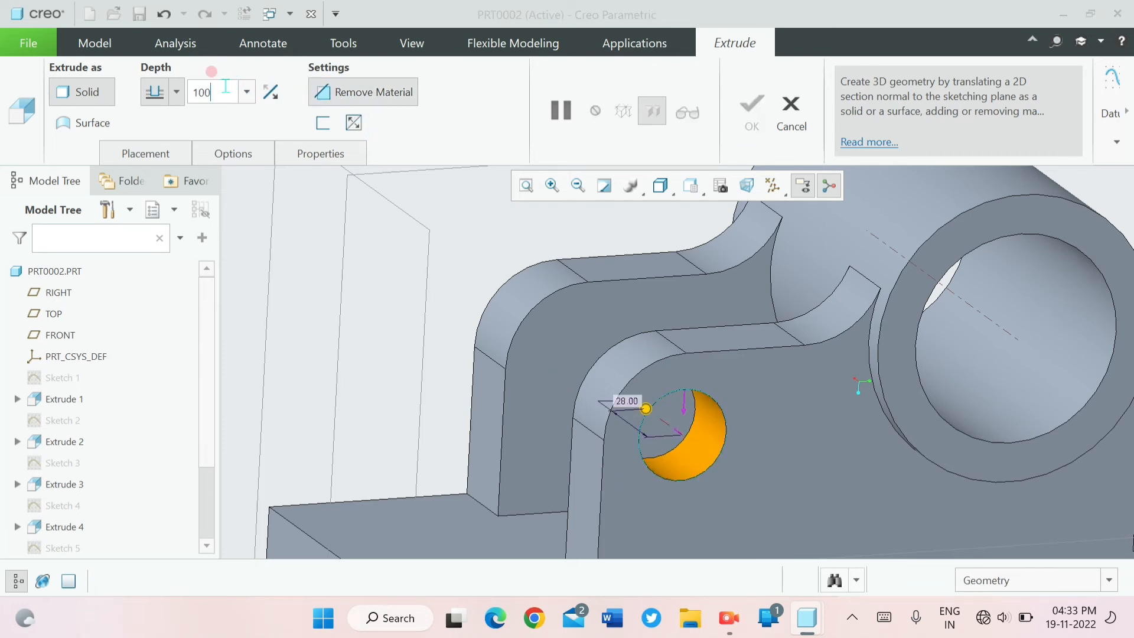
pyautogui.press('Return')
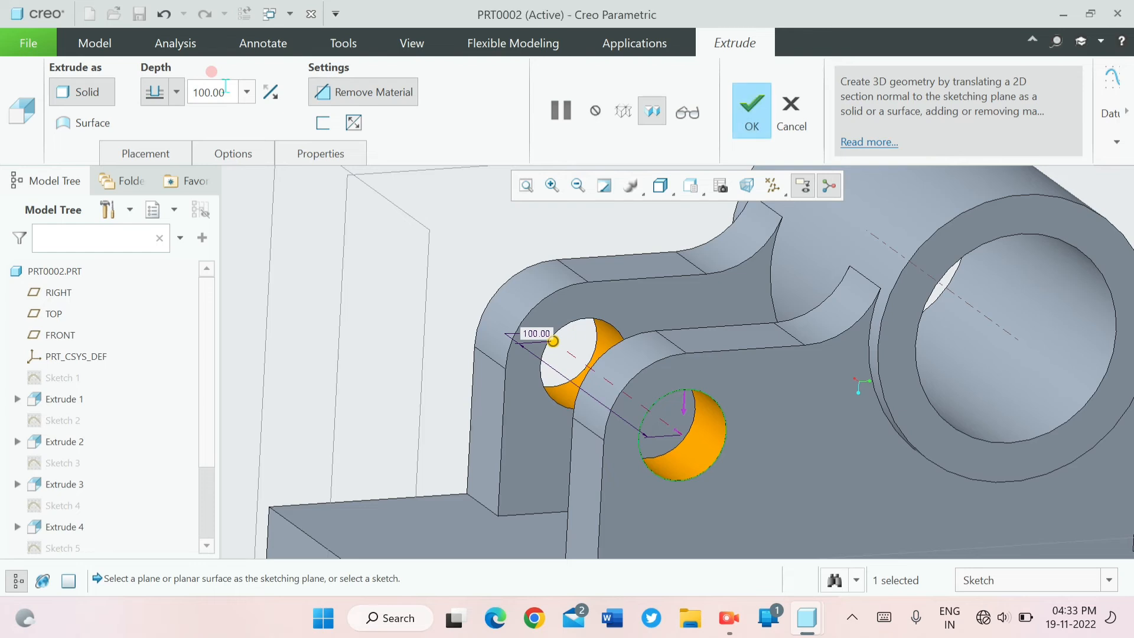
pyautogui.click(751, 107)
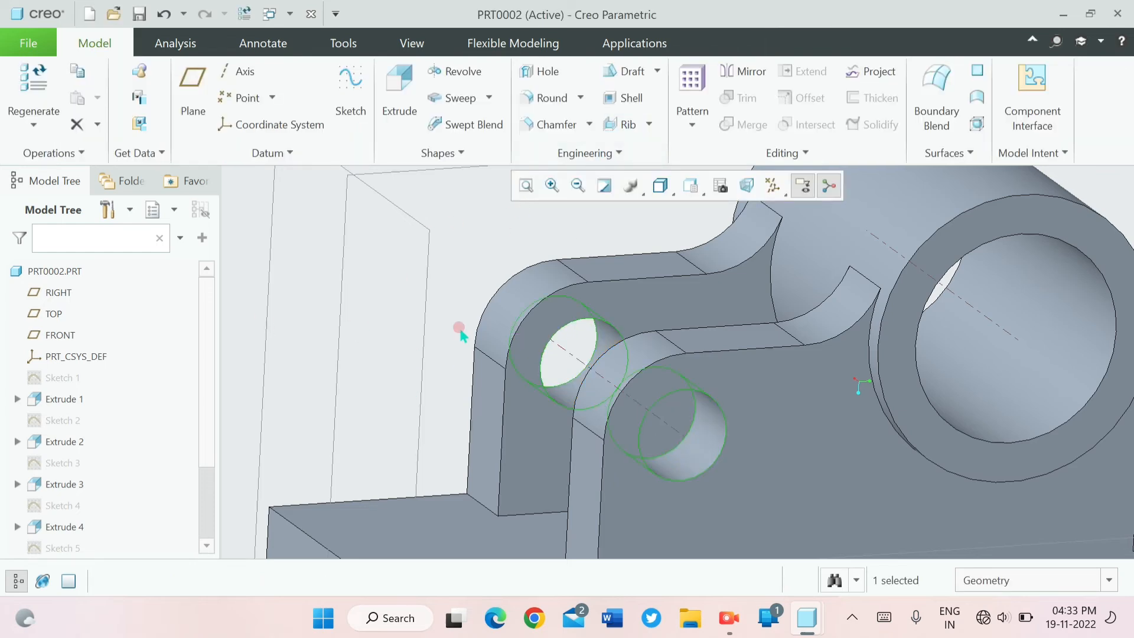
# - Start a sketch on the top face of the base and orient it square to the view
pyautogui.scroll(-5, 458, 334)
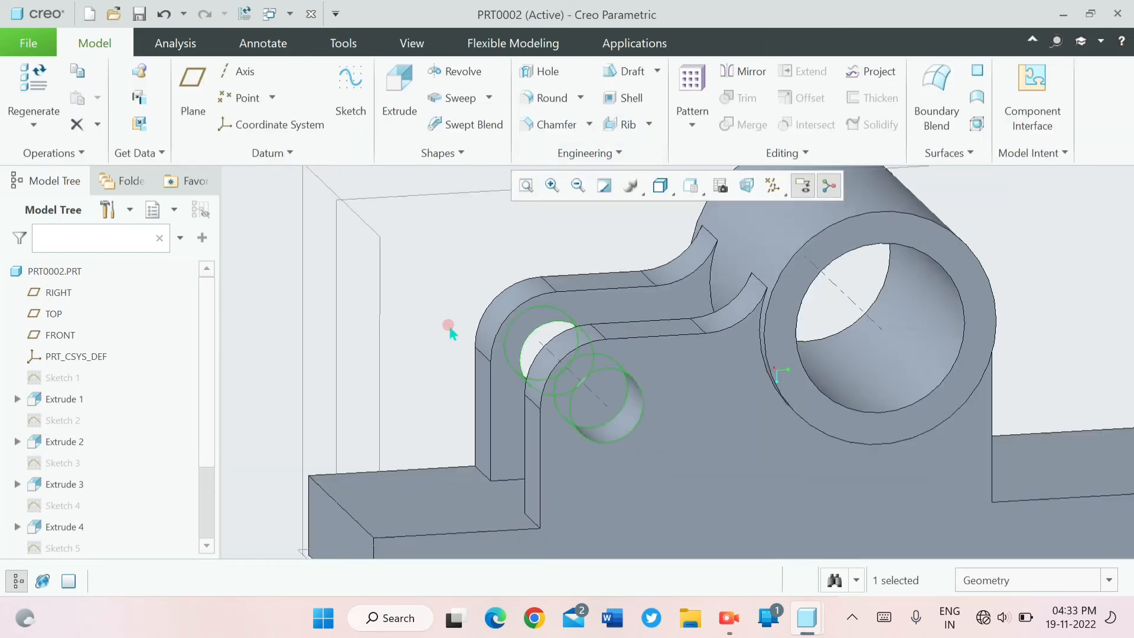
pyautogui.moveTo(450, 333); pyautogui.dragTo(467, 354, button='middle')
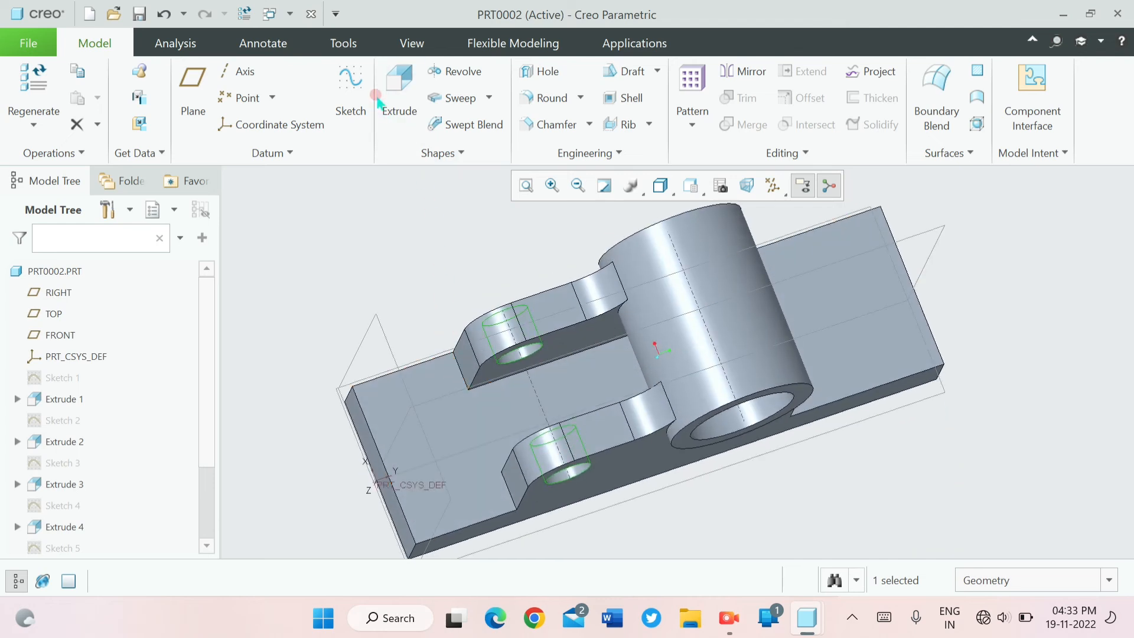
pyautogui.click(350, 89)
pyautogui.click(446, 440)
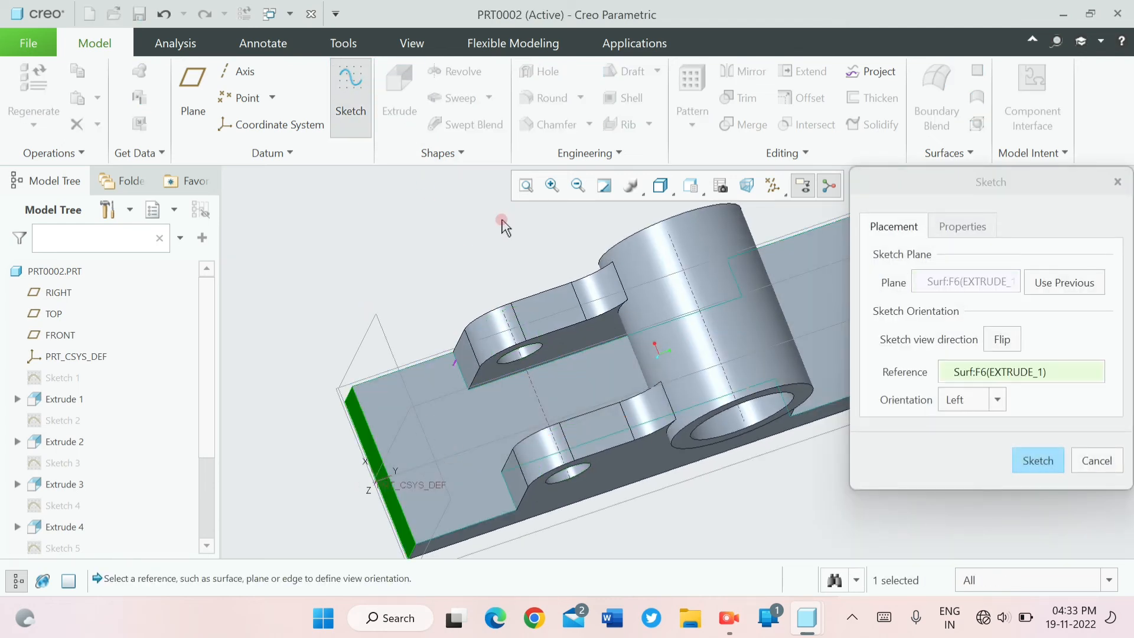
pyautogui.click(1037, 461)
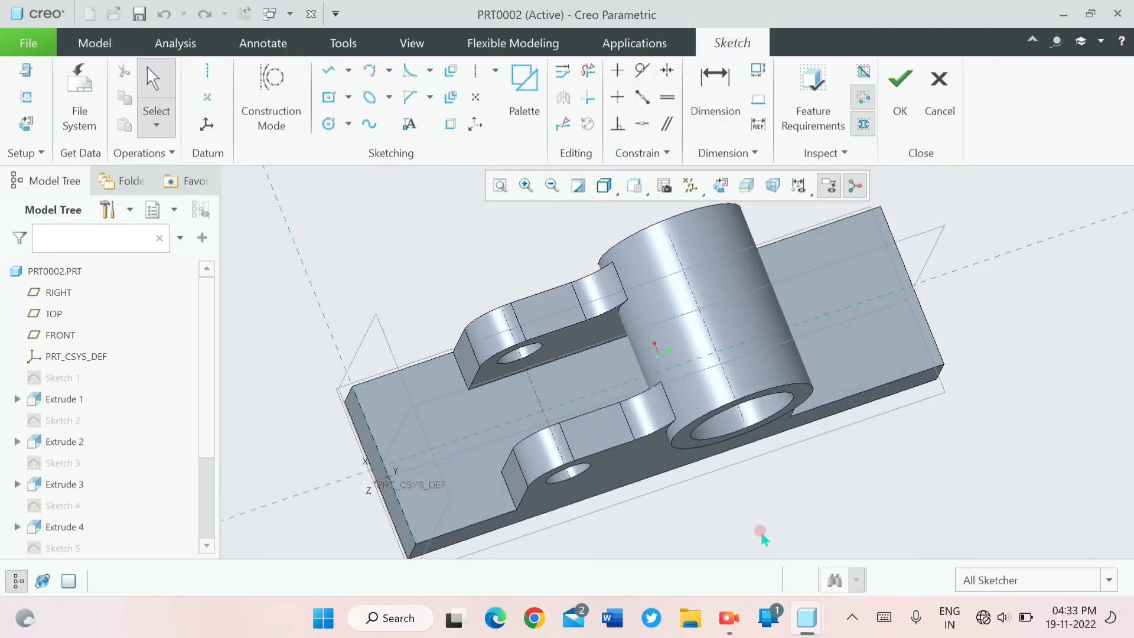
pyautogui.click(720, 186)
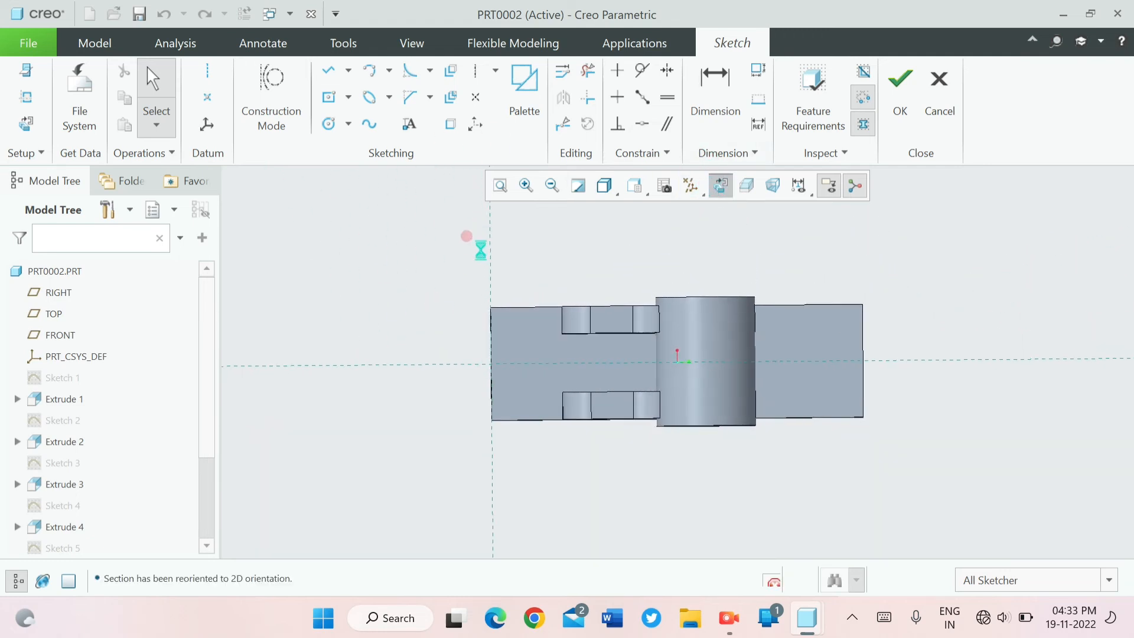
# - Sketch a vertical helper line from the base's upper long edge to its centreline, about 27 from the end nearest the walls
pyautogui.click(332, 121)
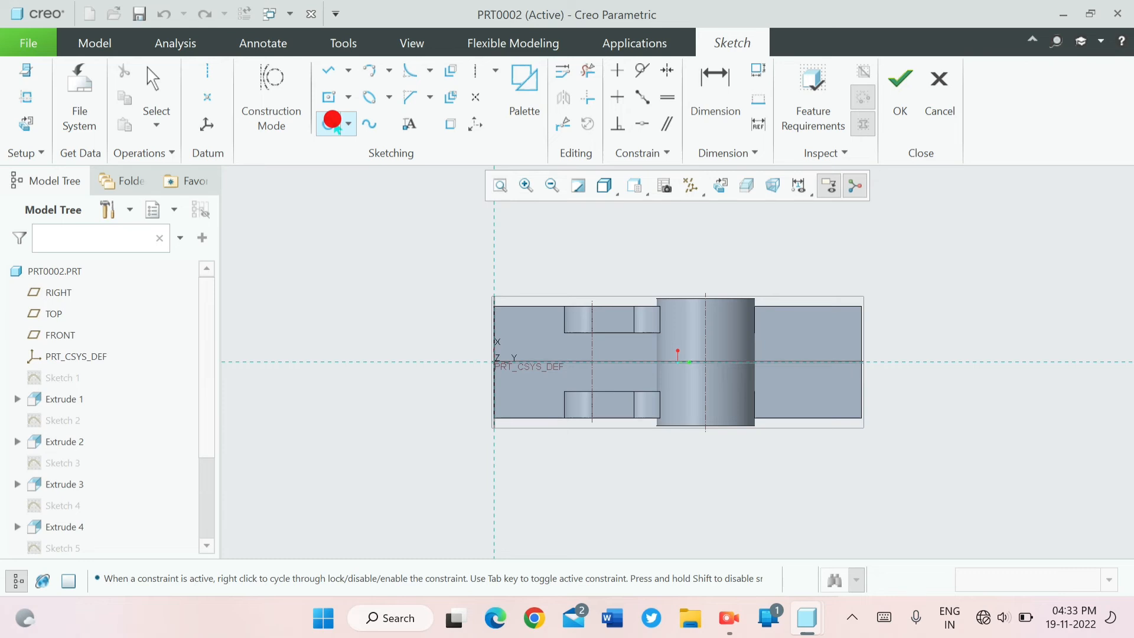
pyautogui.click(334, 66)
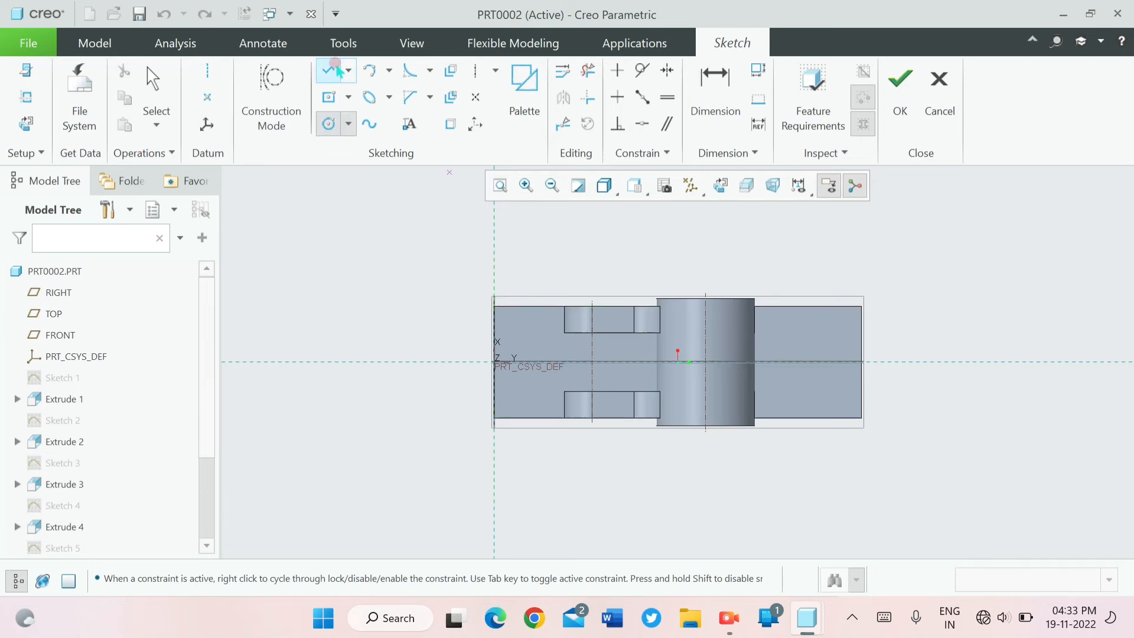
pyautogui.click(335, 71)
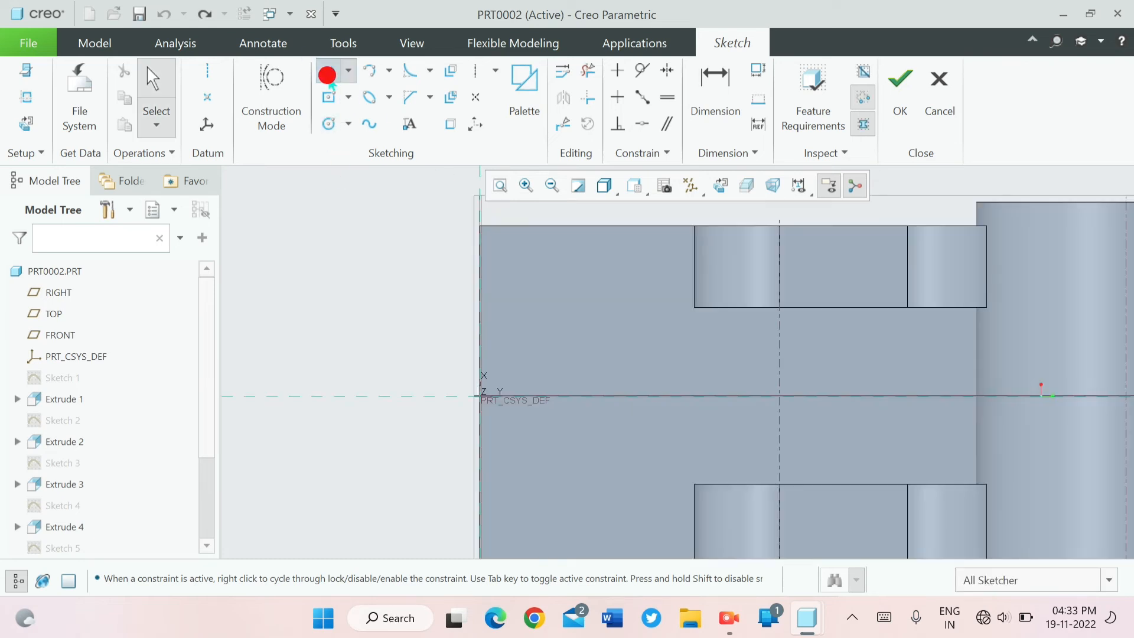
pyautogui.click(329, 76)
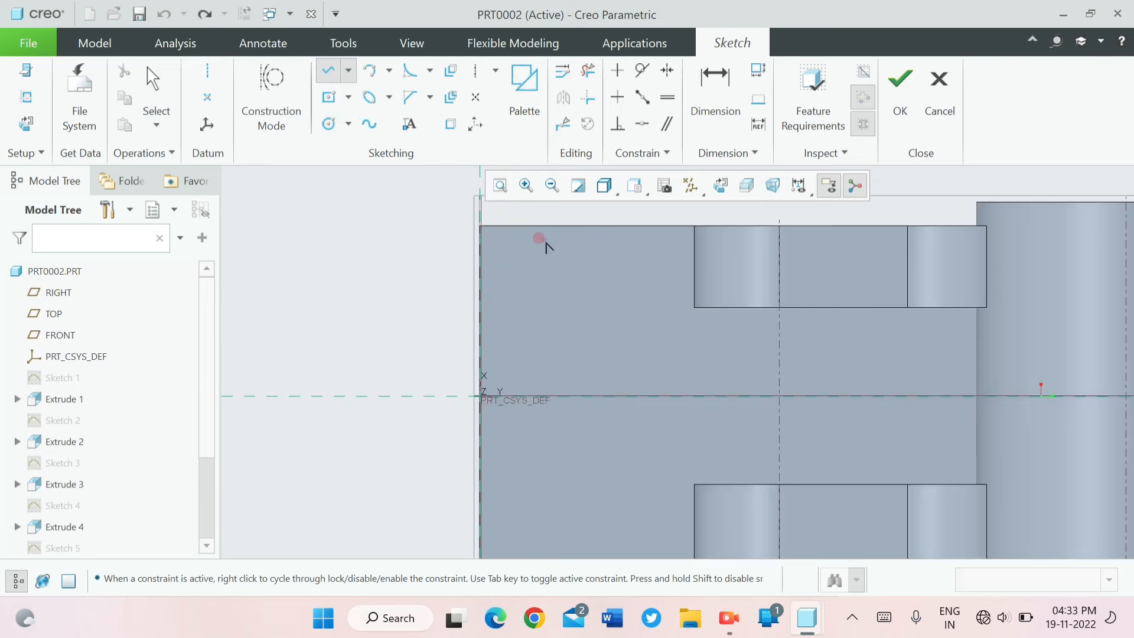
pyautogui.click(571, 227)
pyautogui.click(571, 394)
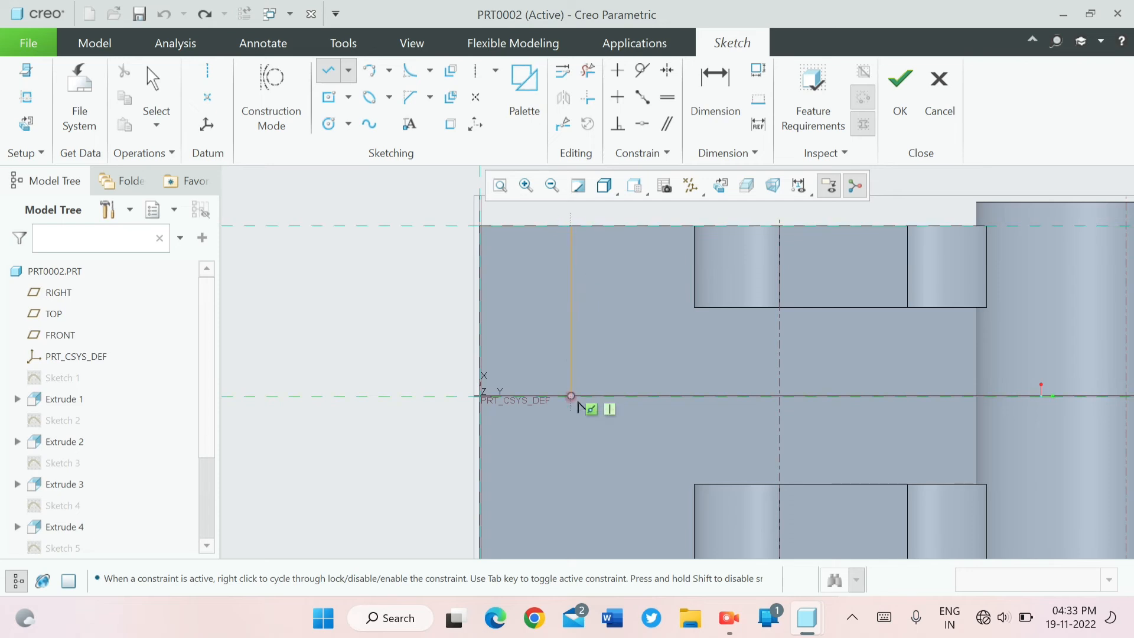
pyautogui.click(487, 342)
pyautogui.middleClick(491, 338)
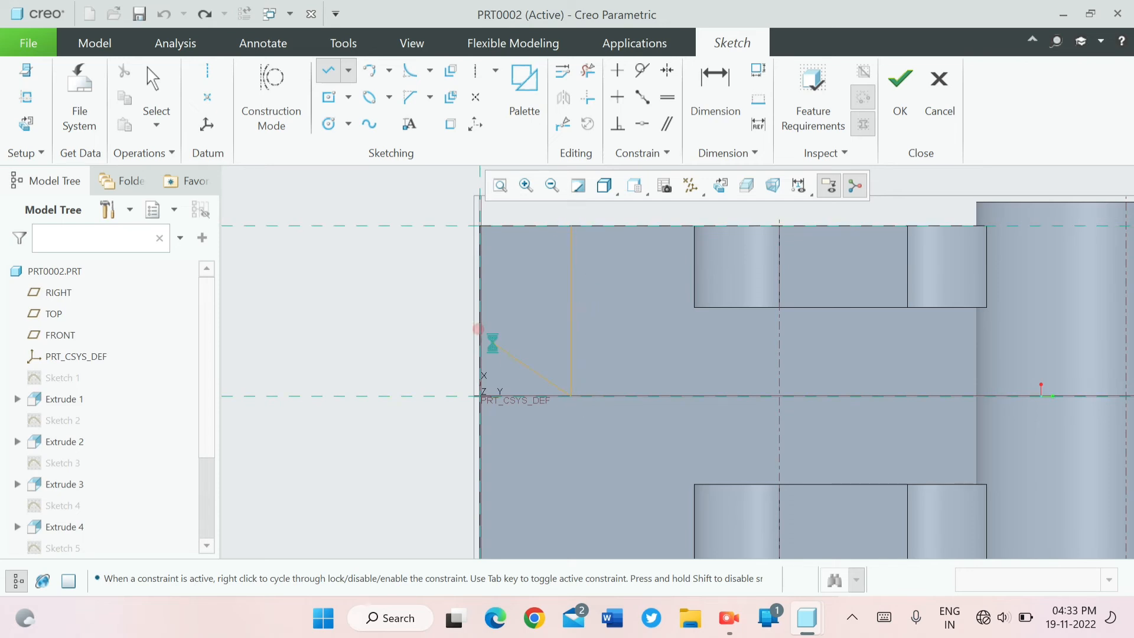
pyautogui.middleClick(525, 322)
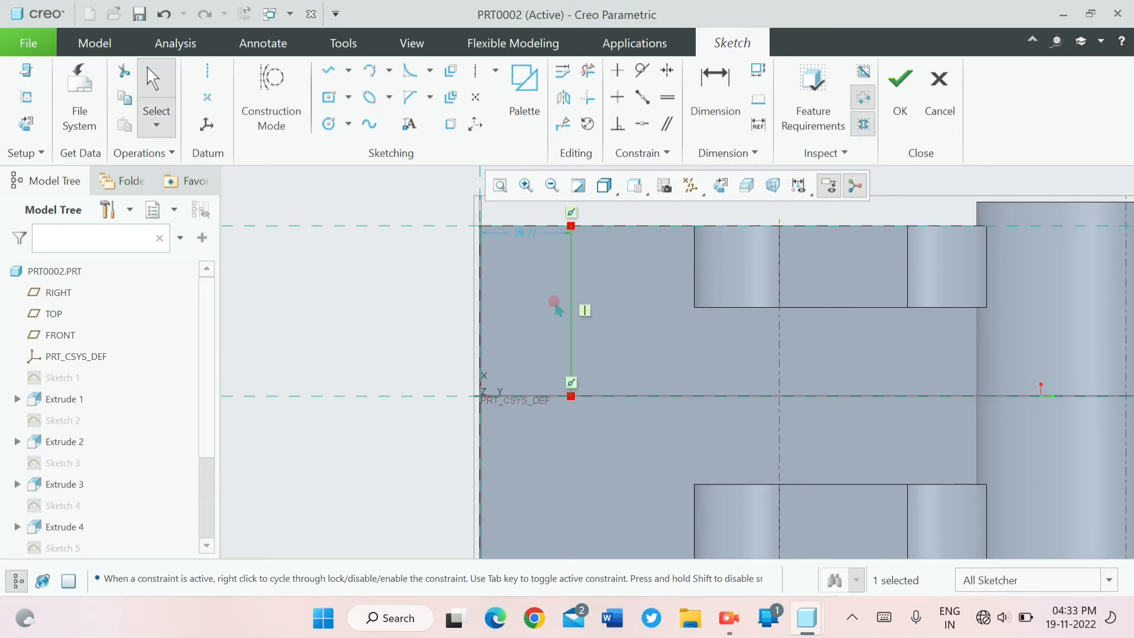
# - Set the helper line's distance from the base's end to 38
pyautogui.click(526, 229)
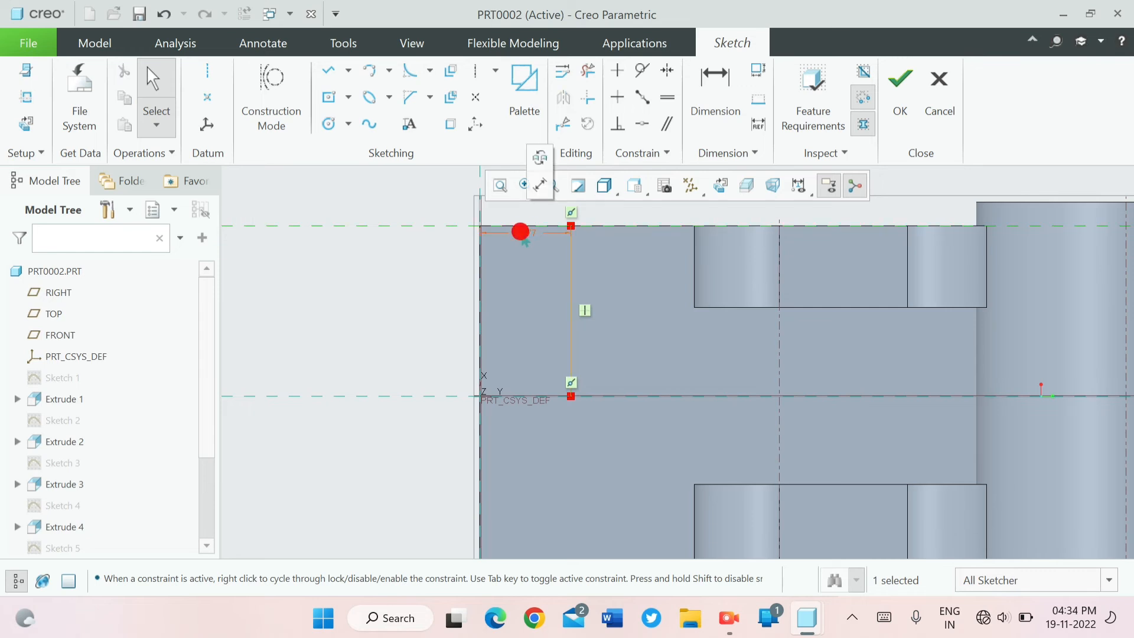
pyautogui.doubleClick(520, 231)
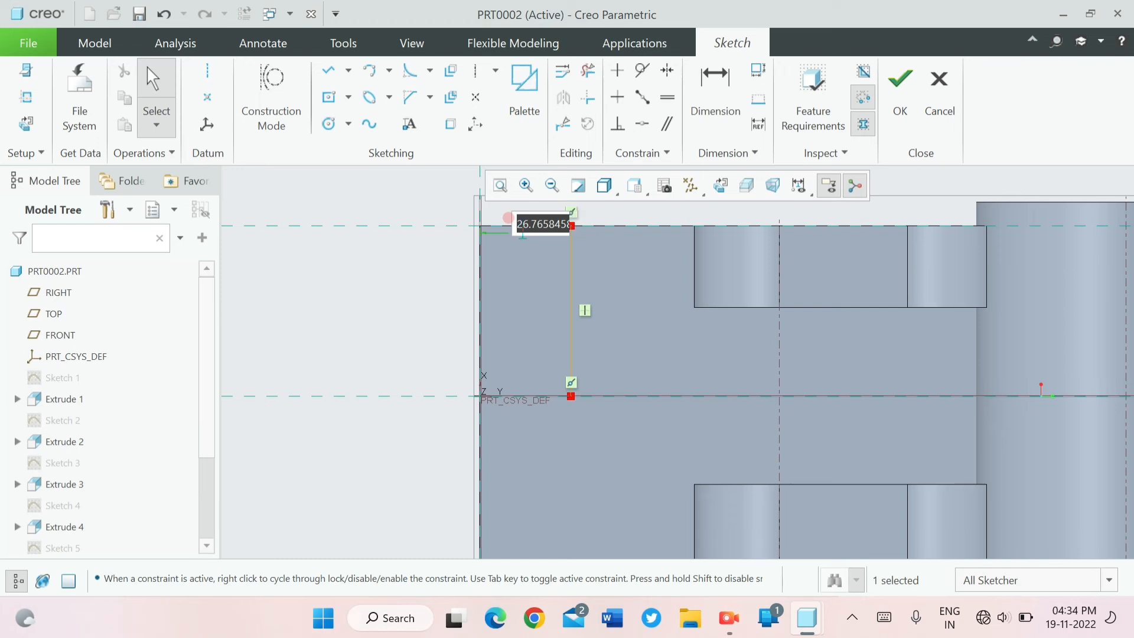
pyautogui.write('3')
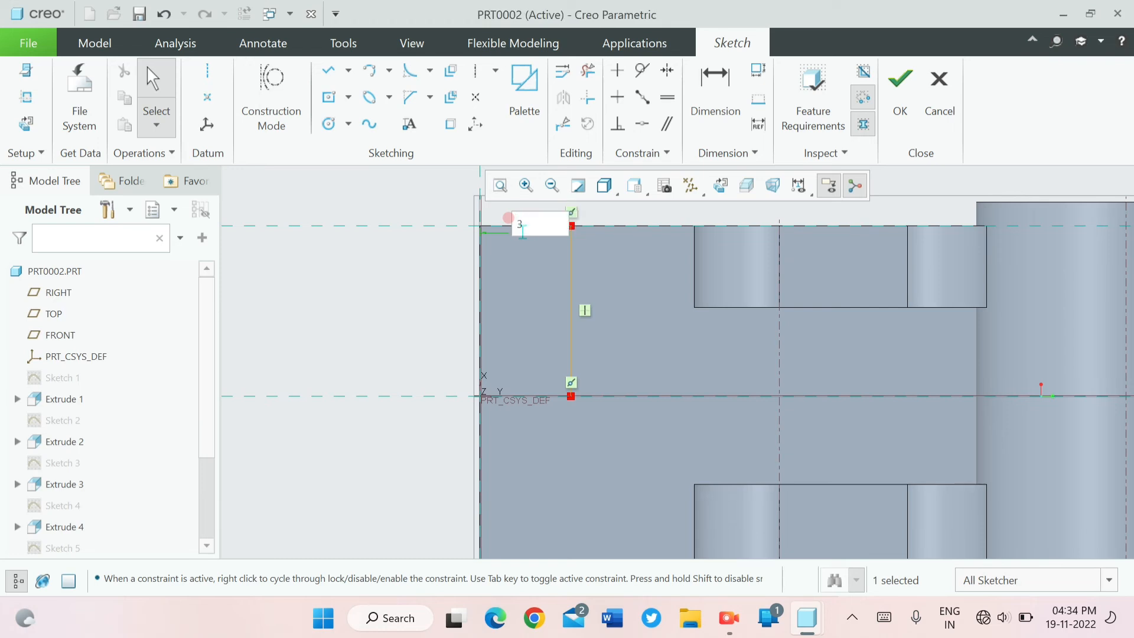
pyautogui.write('8')
pyautogui.press('Return')
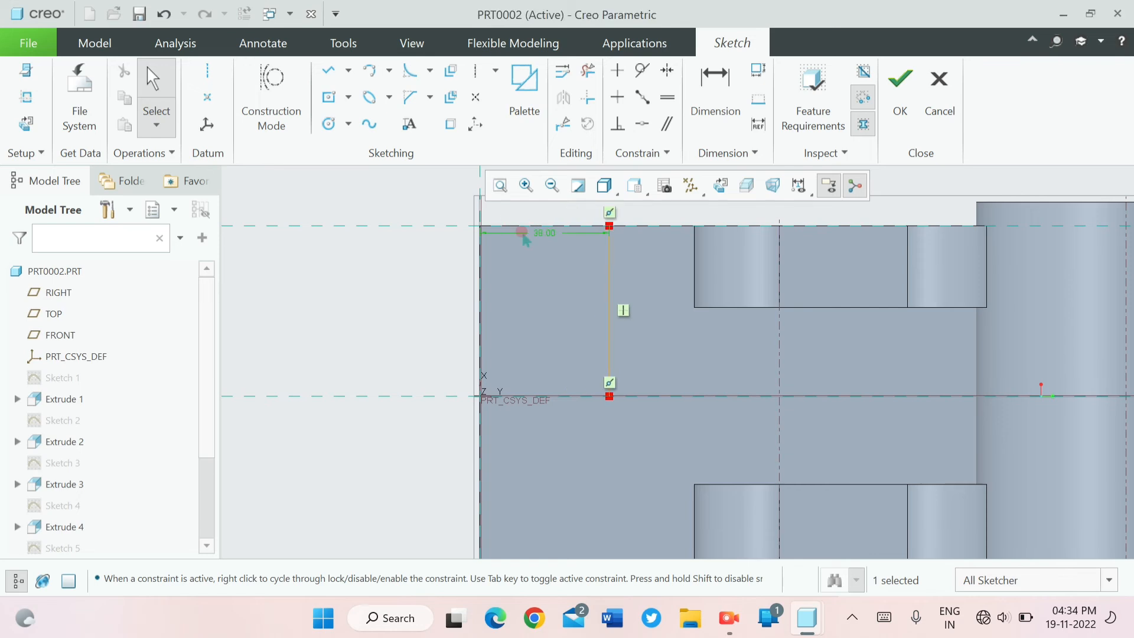
# - Sketch a circle about 37 in diameter centred where the helper line meets the base's centreline
pyautogui.press('c')
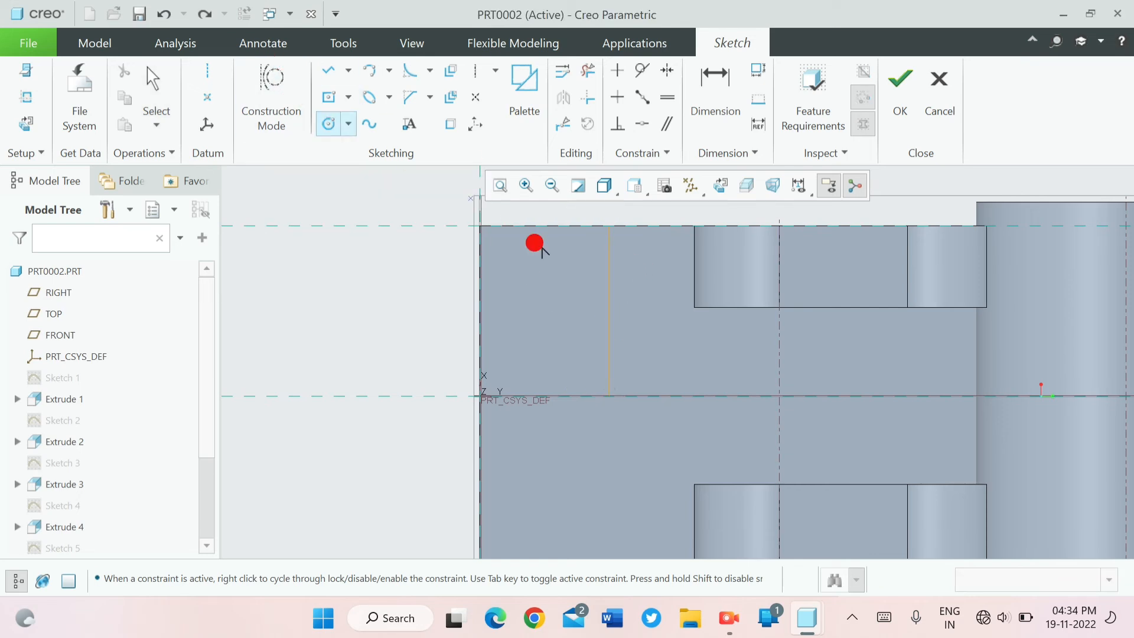
pyautogui.click(608, 396)
pyautogui.click(642, 450)
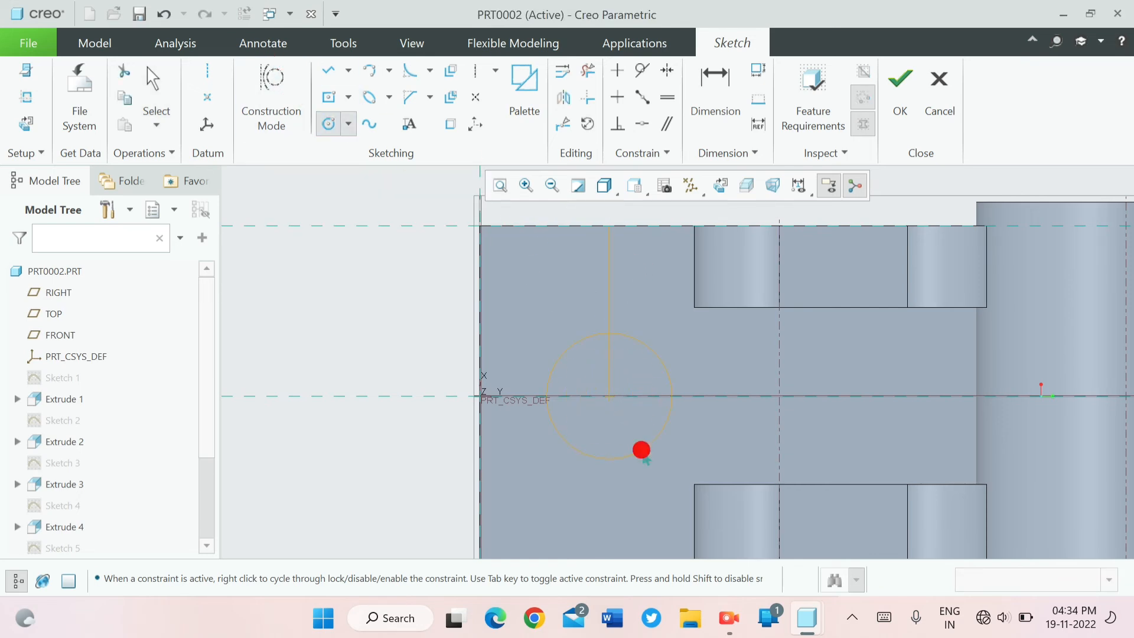
pyautogui.middleClick(549, 444)
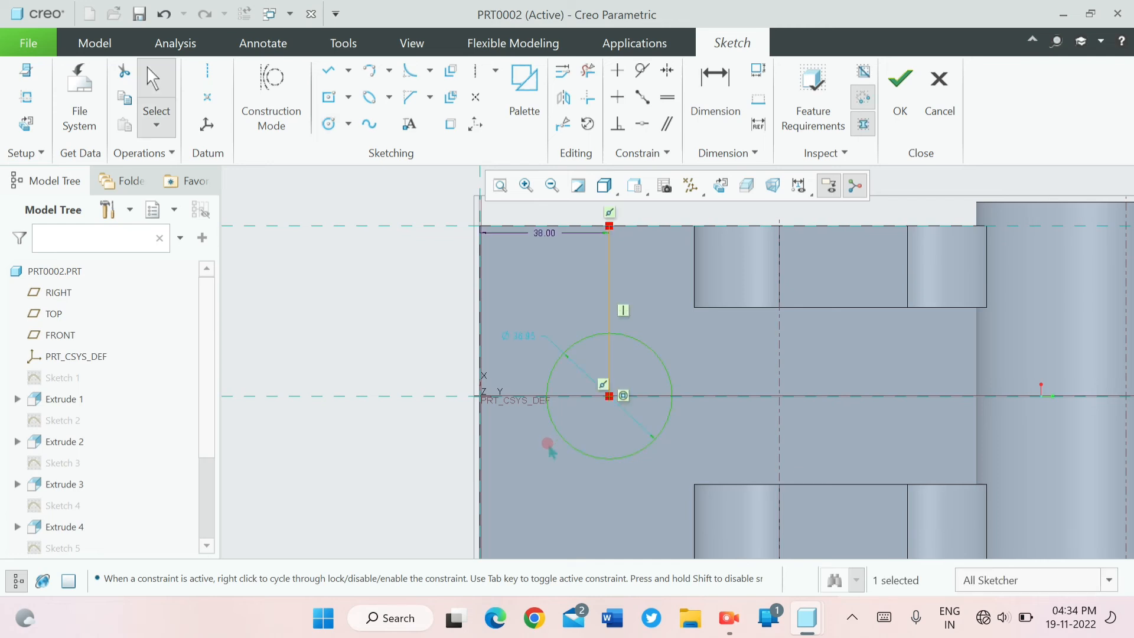
# - Set the diameter of the circle at the helper line's end to 22
pyautogui.doubleClick(529, 336)
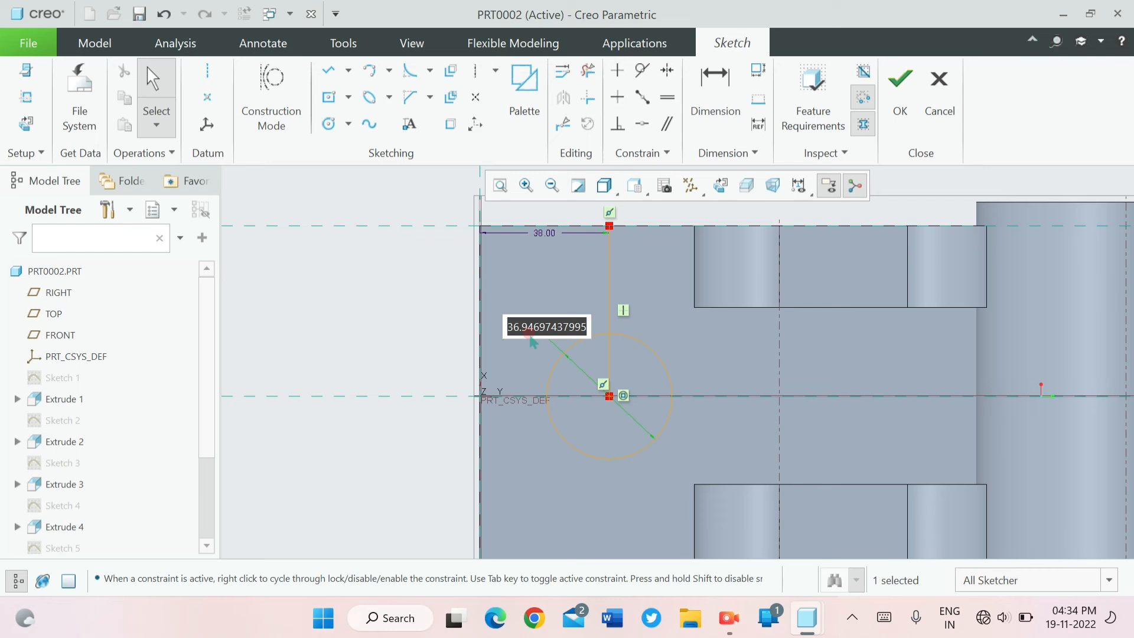
pyautogui.write('22')
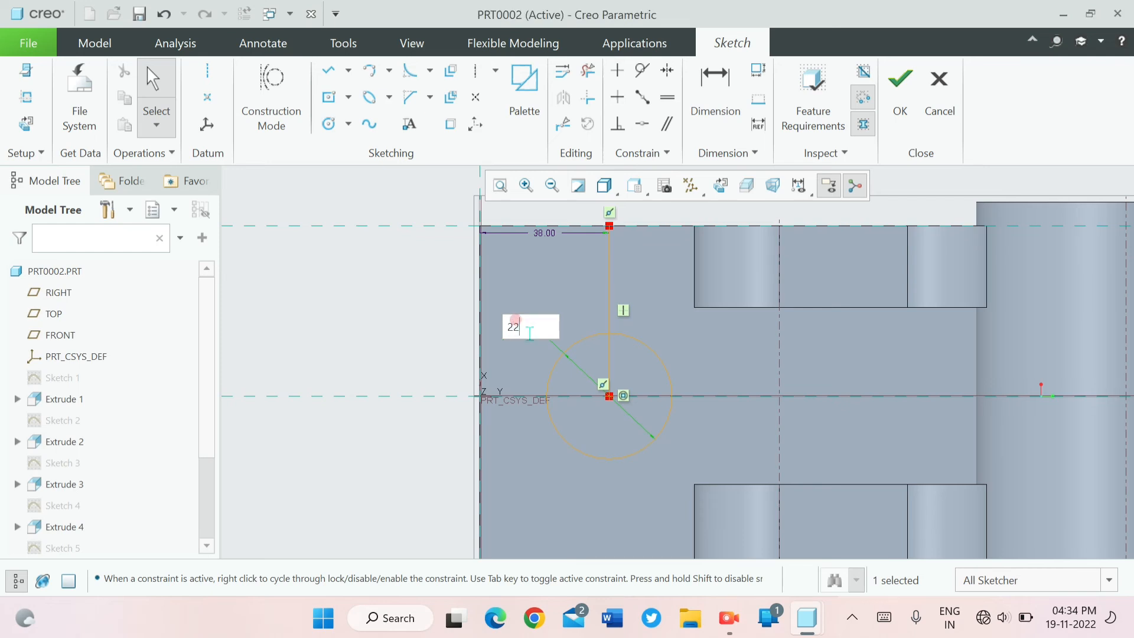
pyautogui.press('Return')
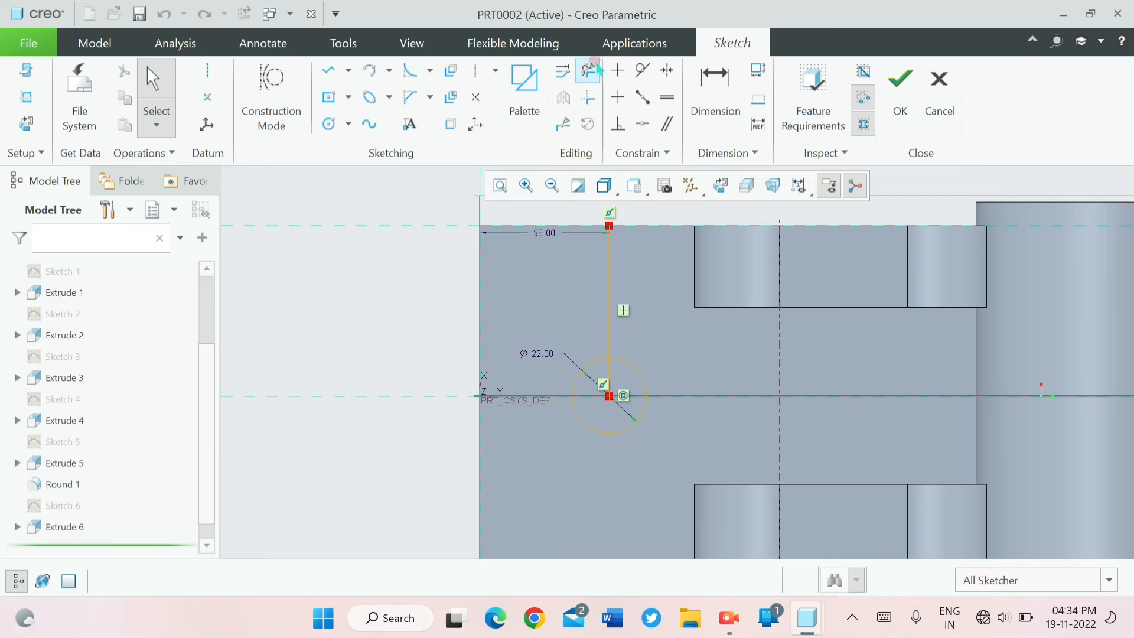
# - Trim away the vertical helper line above the 22 circle, keeping only the circle
pyautogui.click(587, 70)
pyautogui.moveTo(606, 233)
pyautogui.mouseDown()
pyautogui.moveTo(620, 258)
pyautogui.moveTo(620, 381)
pyautogui.mouseUp()
pyautogui.scroll(1, 739, 367)
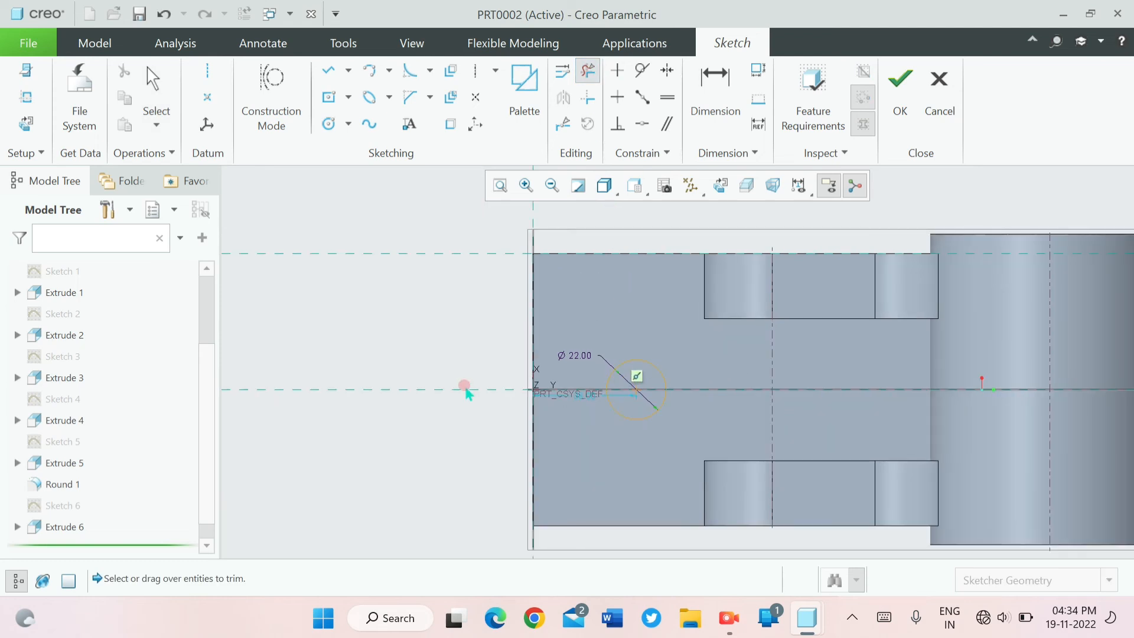
pyautogui.scroll(1, 466, 387)
pyautogui.scroll(1, 1007, 322)
pyautogui.scroll(2, 352, 372)
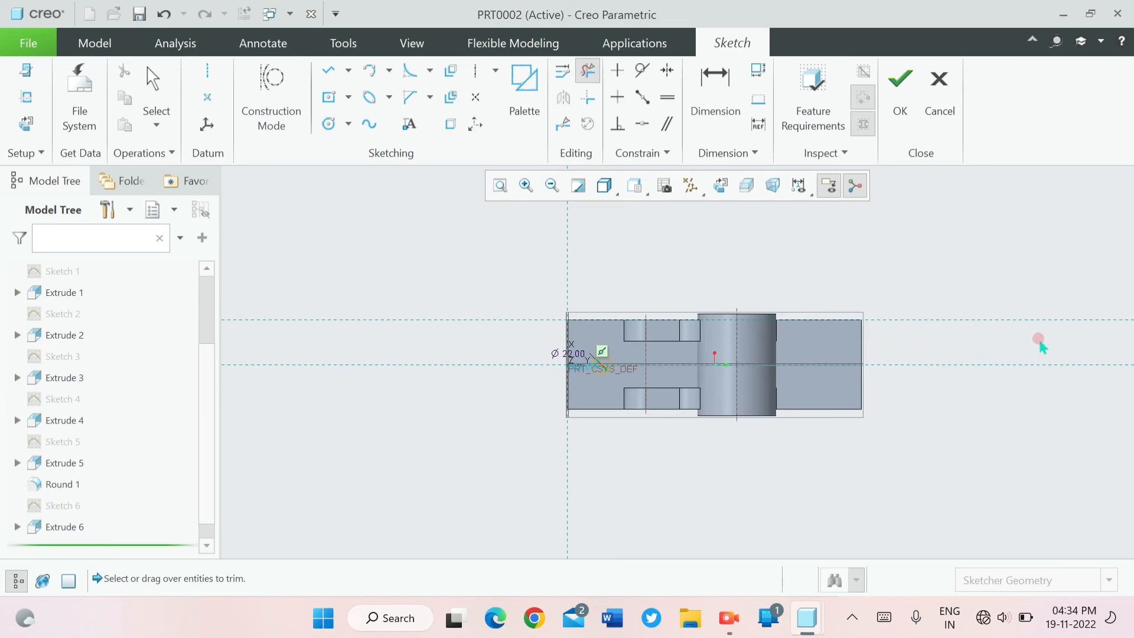
pyautogui.scroll(-2, 1037, 342)
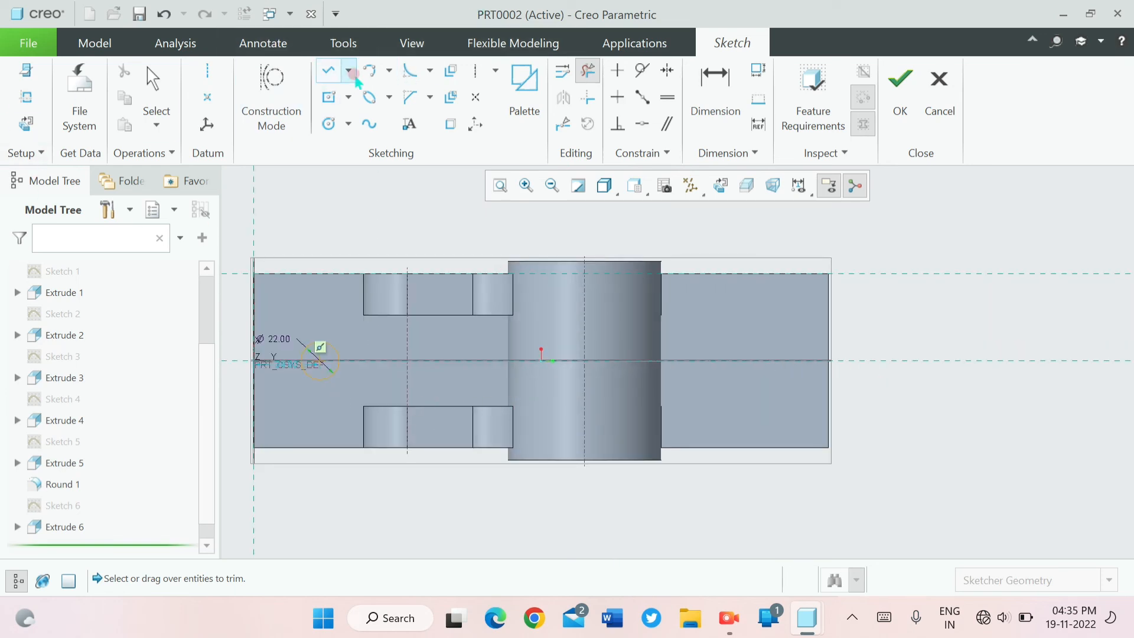
# - Sketch a second vertical helper line beyond the cylinder, from the base's long edge to its centreline, about 288 from the base's wall-side end
pyautogui.click(329, 70)
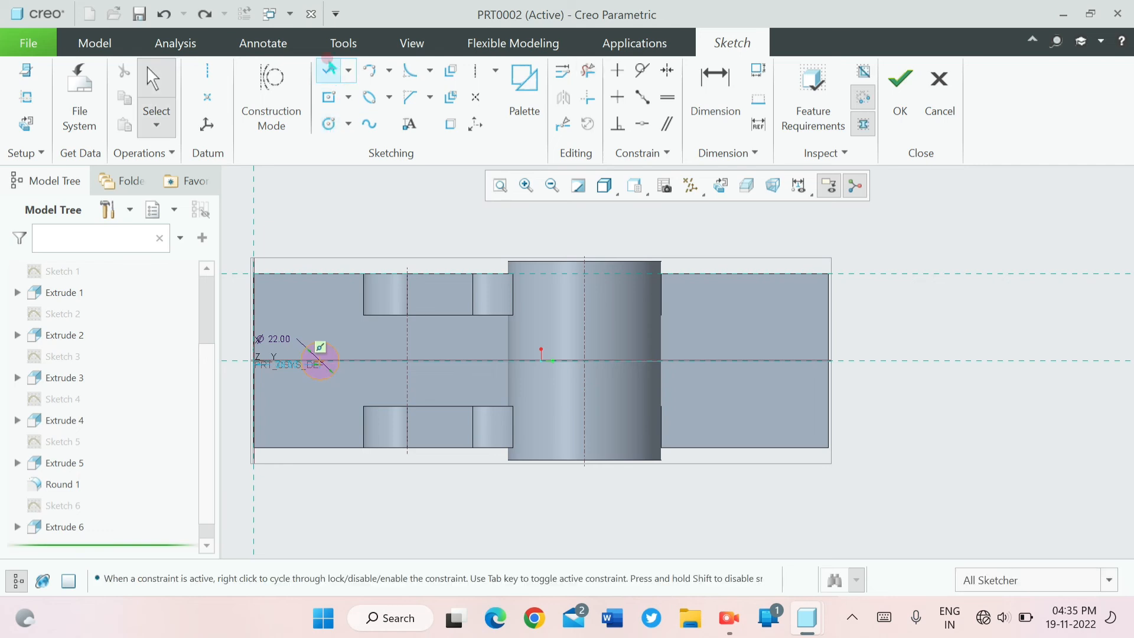
pyautogui.click(754, 260)
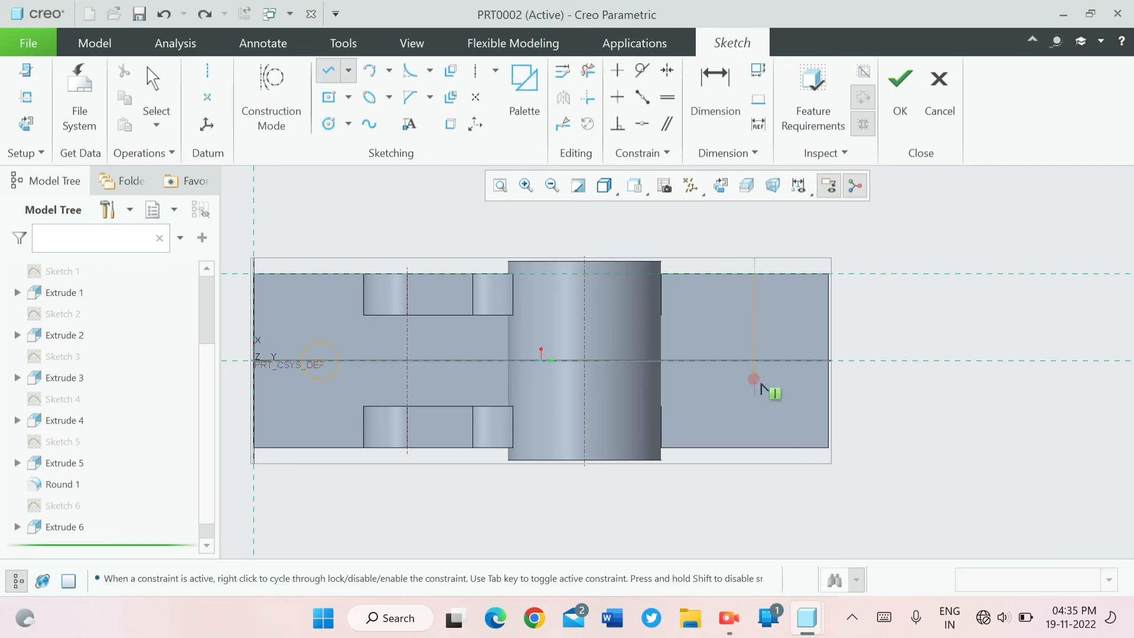
pyautogui.click(759, 354)
pyautogui.middleClick(760, 357)
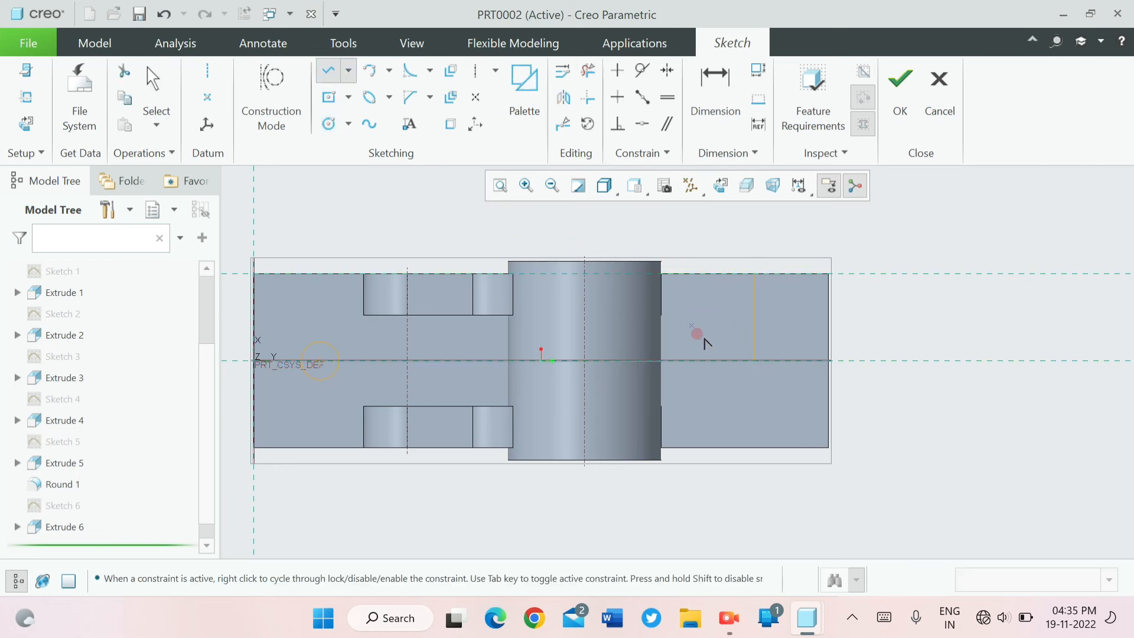
pyautogui.moveTo(738, 299); pyautogui.dragTo(769, 300, button='middle')
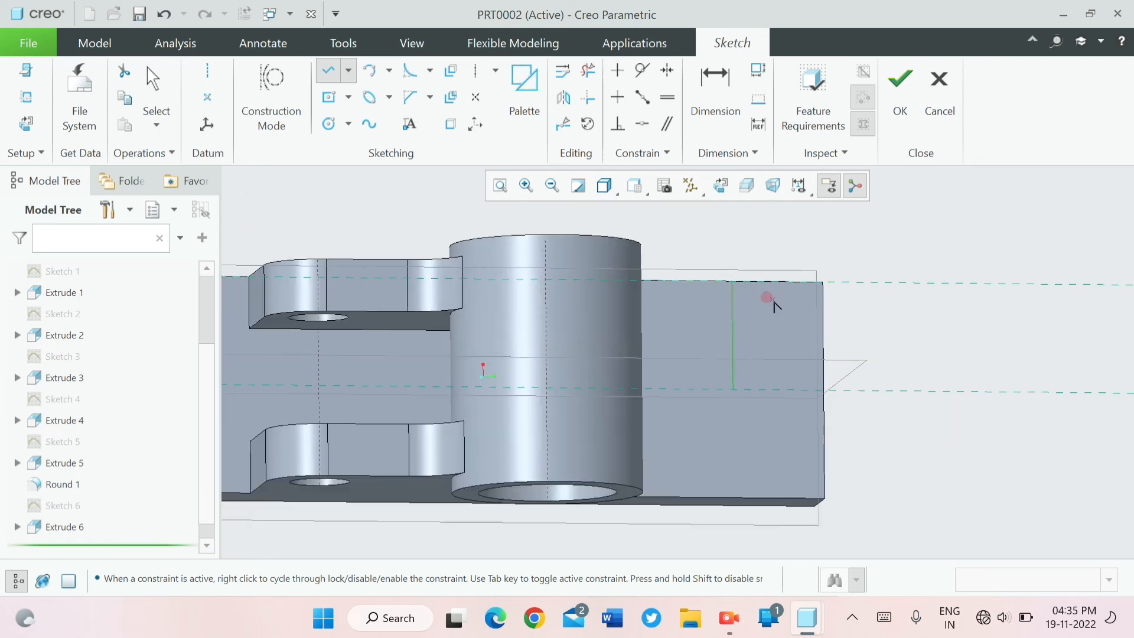
pyautogui.middleClick(763, 299)
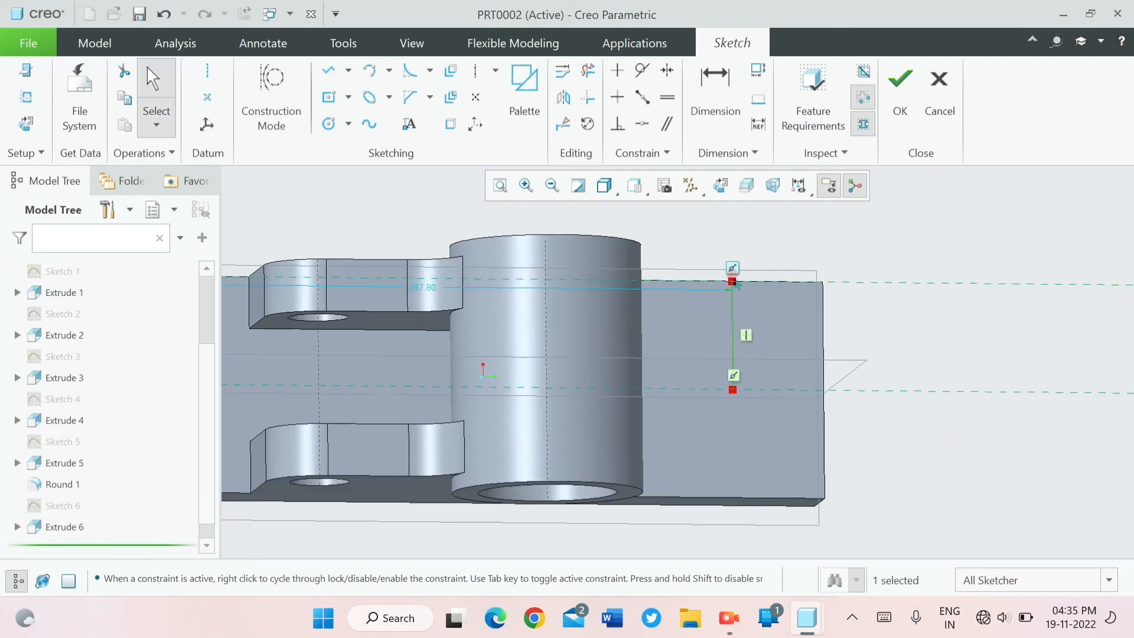
pyautogui.scroll(2, 732, 280)
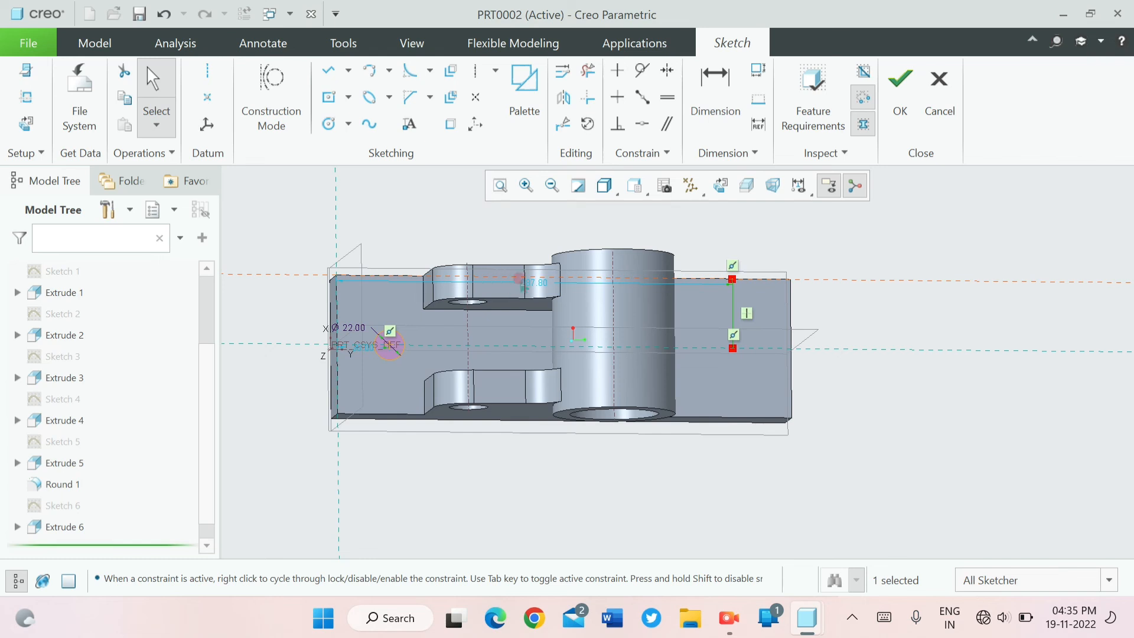
# - Set the second helper line's distance from the base's wall-side end to 292
pyautogui.doubleClick(535, 283)
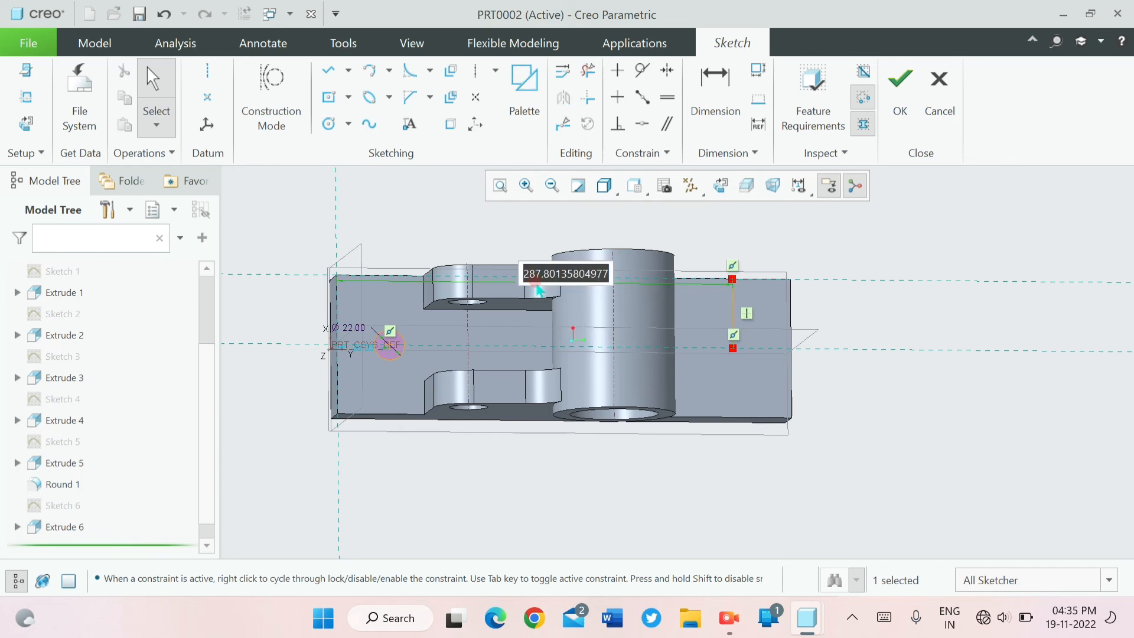
pyautogui.write('292')
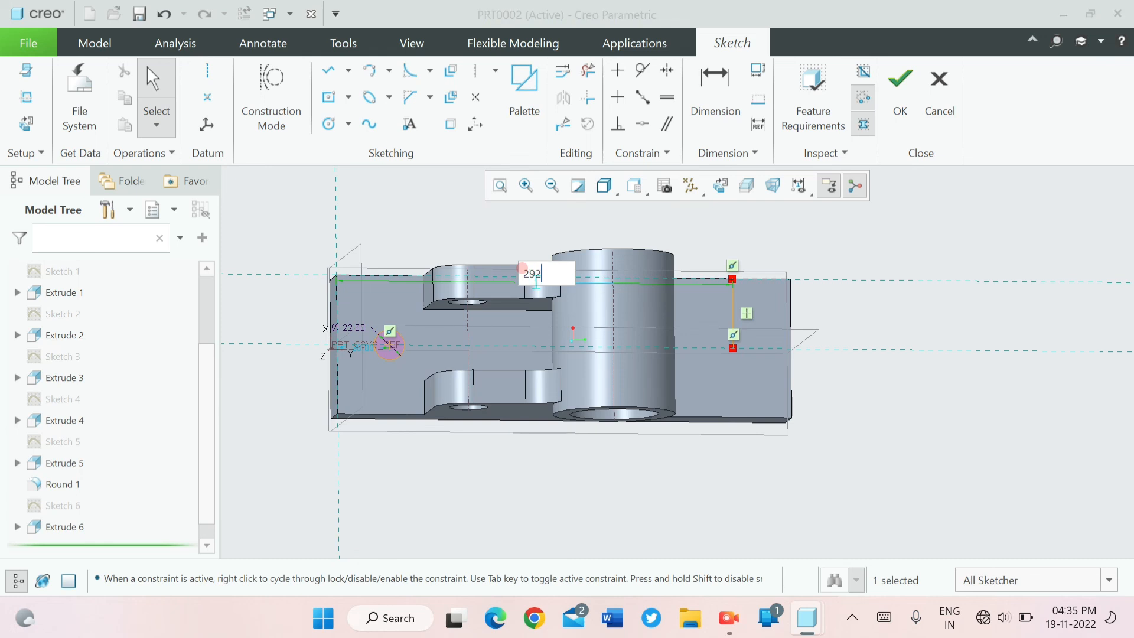
pyautogui.press('Return')
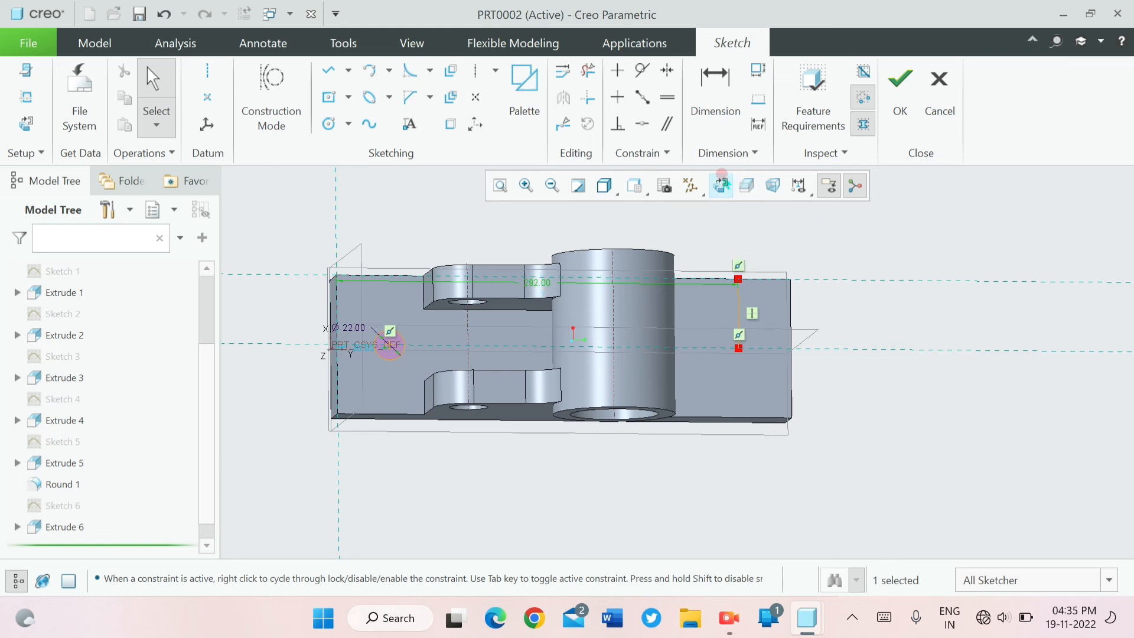
# - Orient the sketch square to the view and sketch a circle centred where the second helper line meets the base's centreline
pyautogui.click(721, 185)
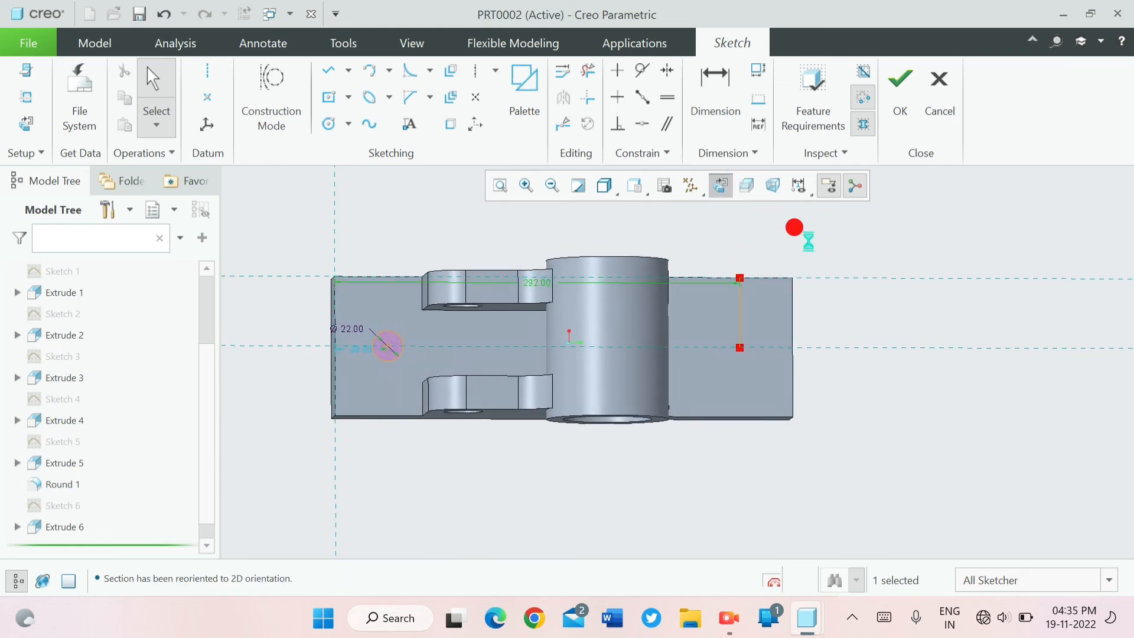
pyautogui.click(341, 122)
pyautogui.scroll(4, 757, 337)
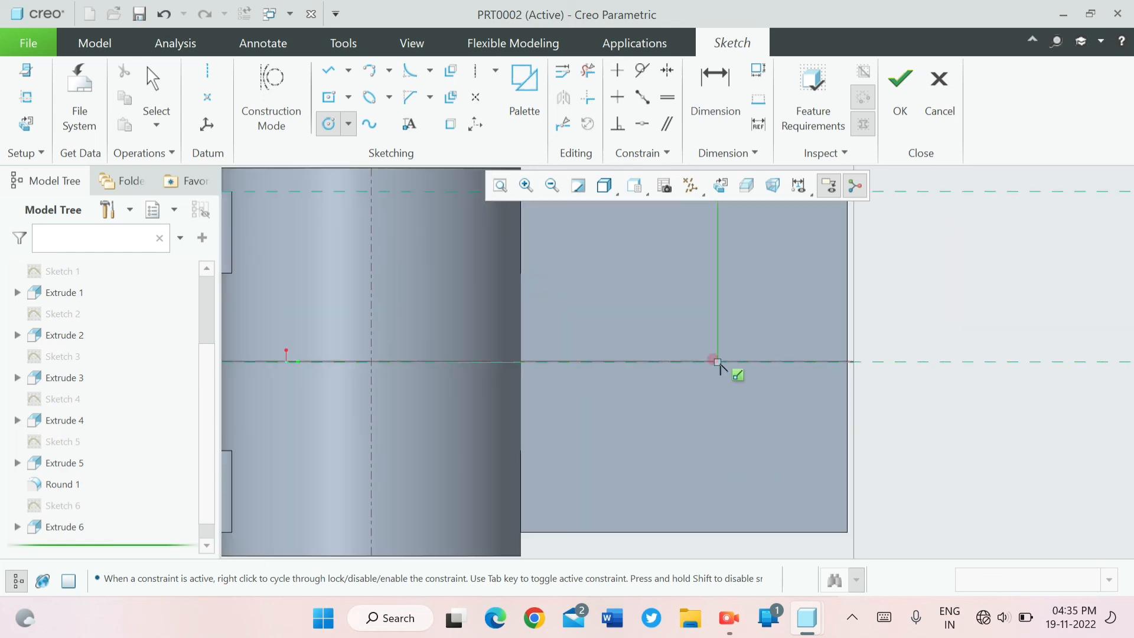
pyautogui.moveTo(717, 361)
pyautogui.mouseDown()
pyautogui.moveTo(714, 388)
pyautogui.moveTo(749, 432)
pyautogui.mouseUp()
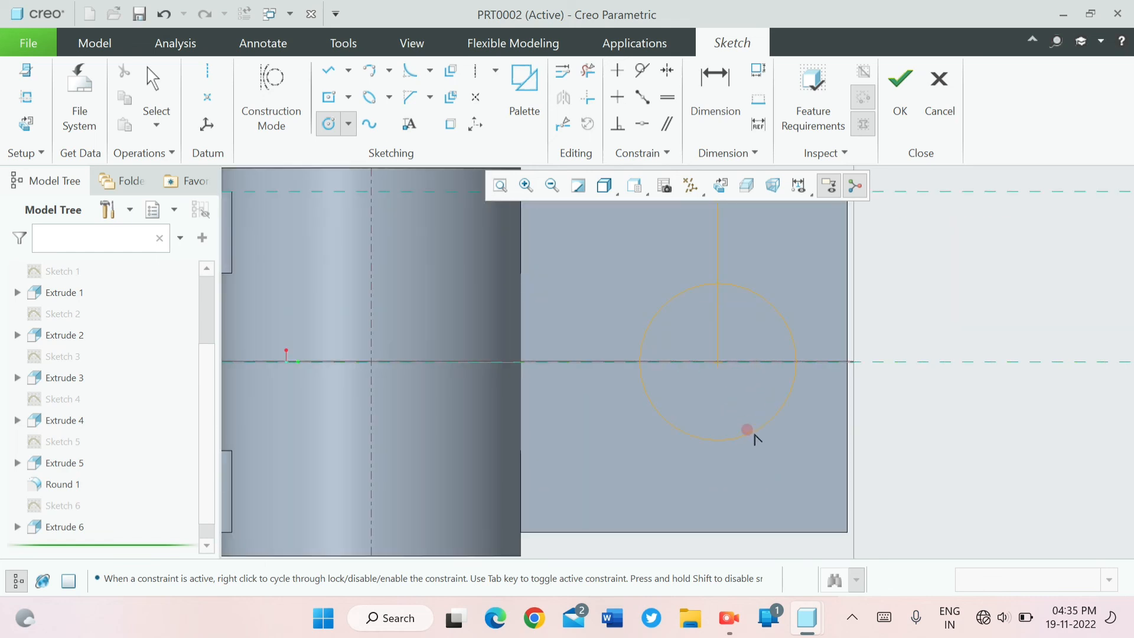
# - Set the diameter of the circle on the base beyond the cylinder to 22
pyautogui.middleClick(628, 274)
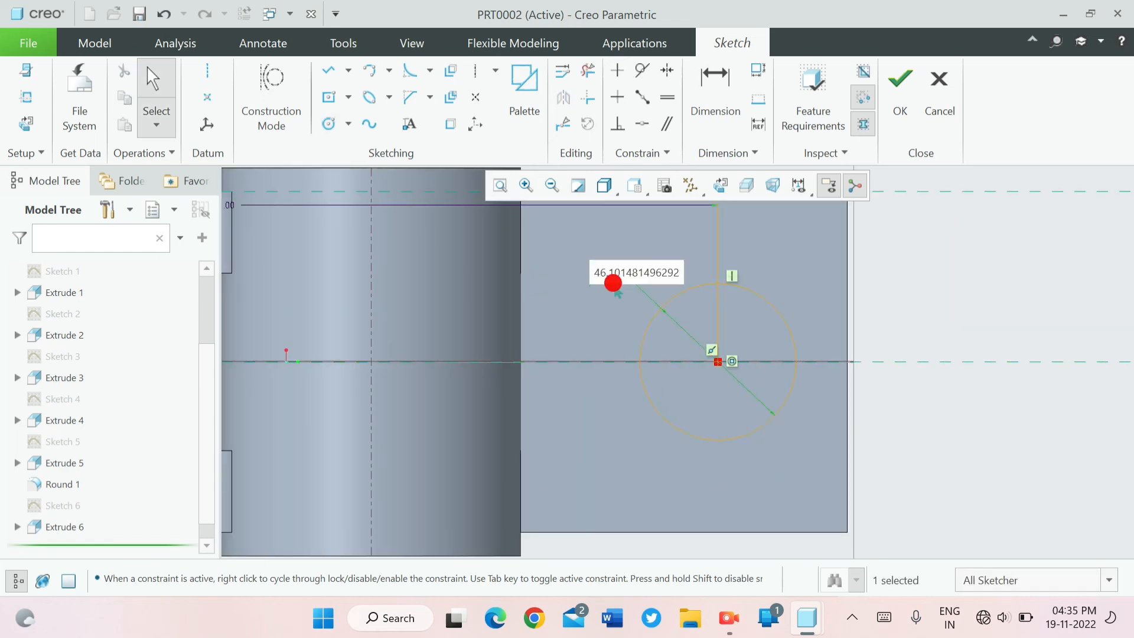
pyautogui.doubleClick(613, 281)
pyautogui.write('22')
pyautogui.press('Return')
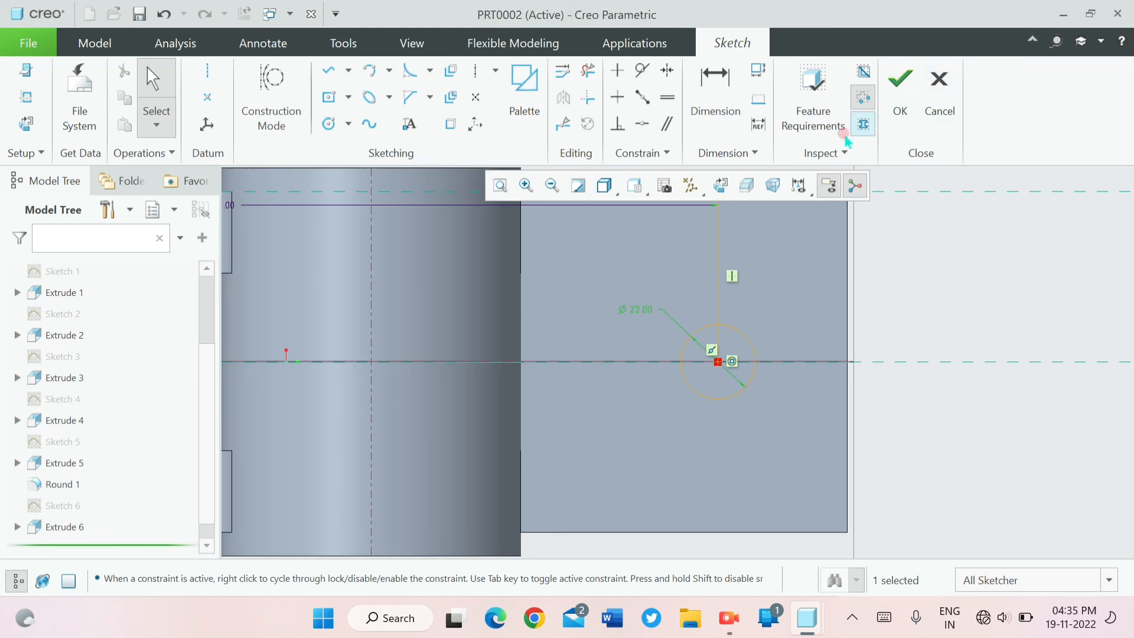
# - Trim away the vertical helper line above and inside the new circle, and finish the sketch with the two base circles
pyautogui.click(586, 72)
pyautogui.moveTo(711, 215); pyautogui.dragTo(722, 291)
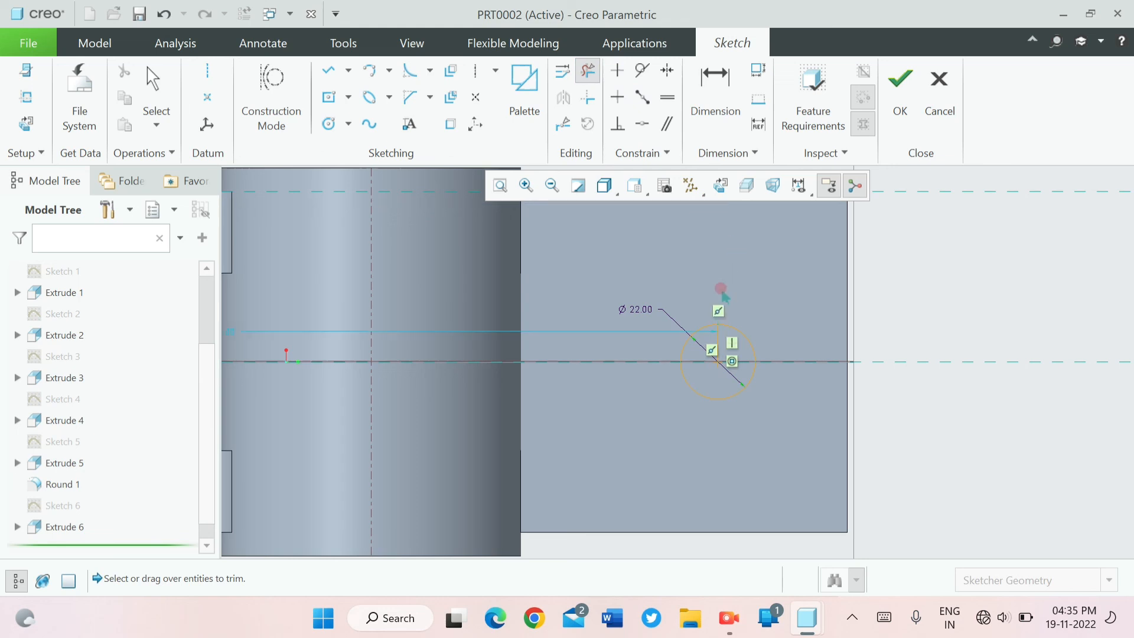
pyautogui.moveTo(706, 345); pyautogui.dragTo(714, 347)
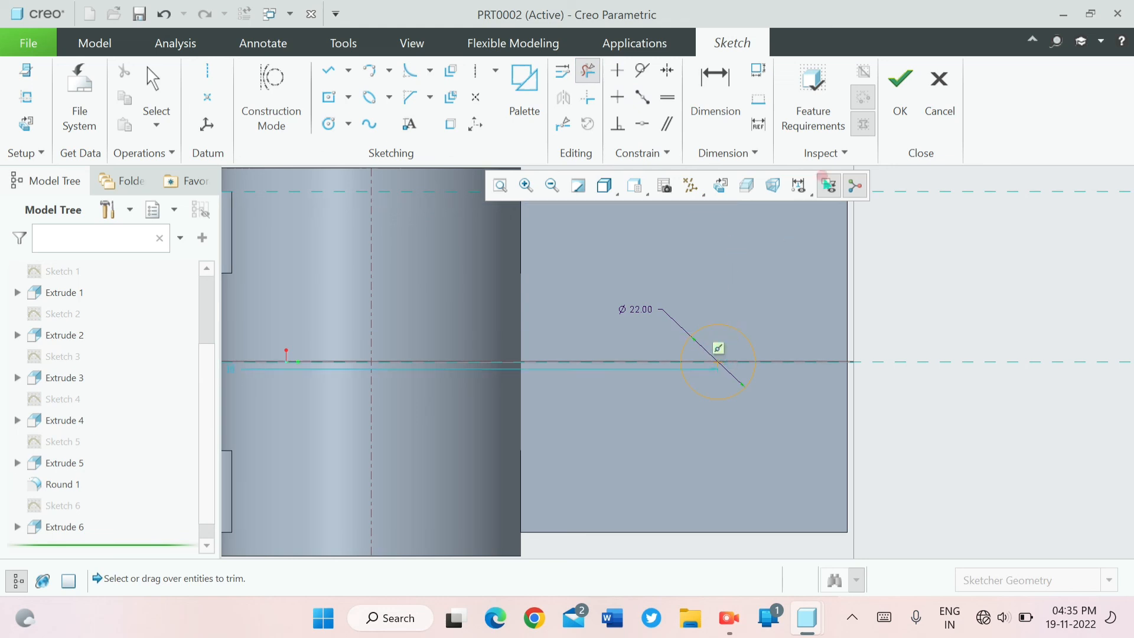
pyautogui.click(900, 86)
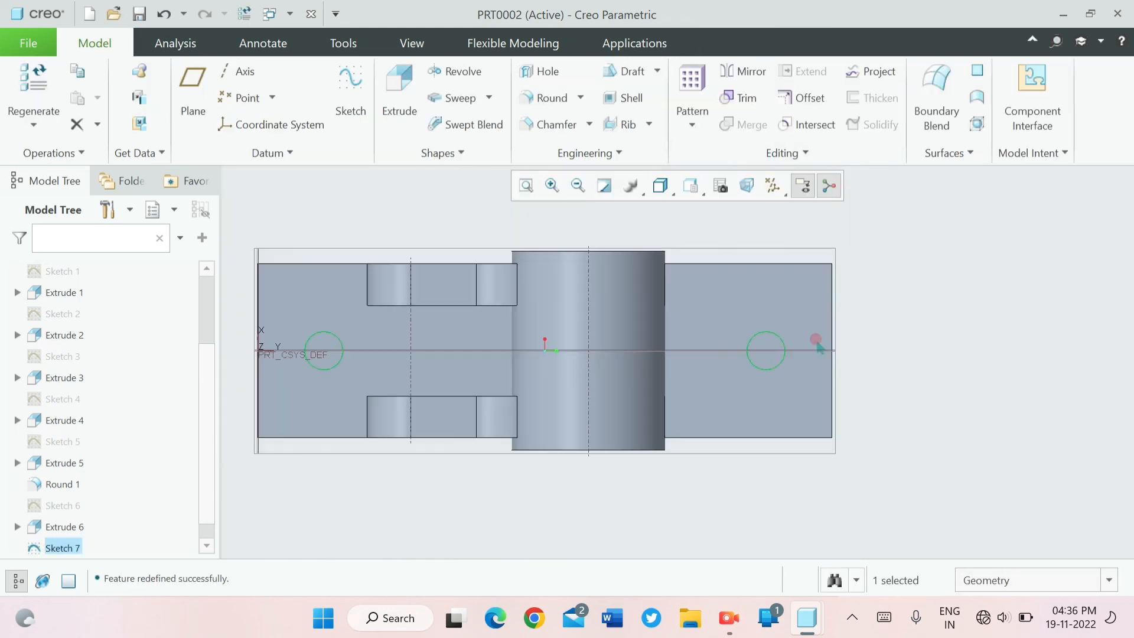
# - Extrude the two base circles as a material-removing cut with a depth of 149, reversing the direction so it passes through the base
pyautogui.click(408, 98)
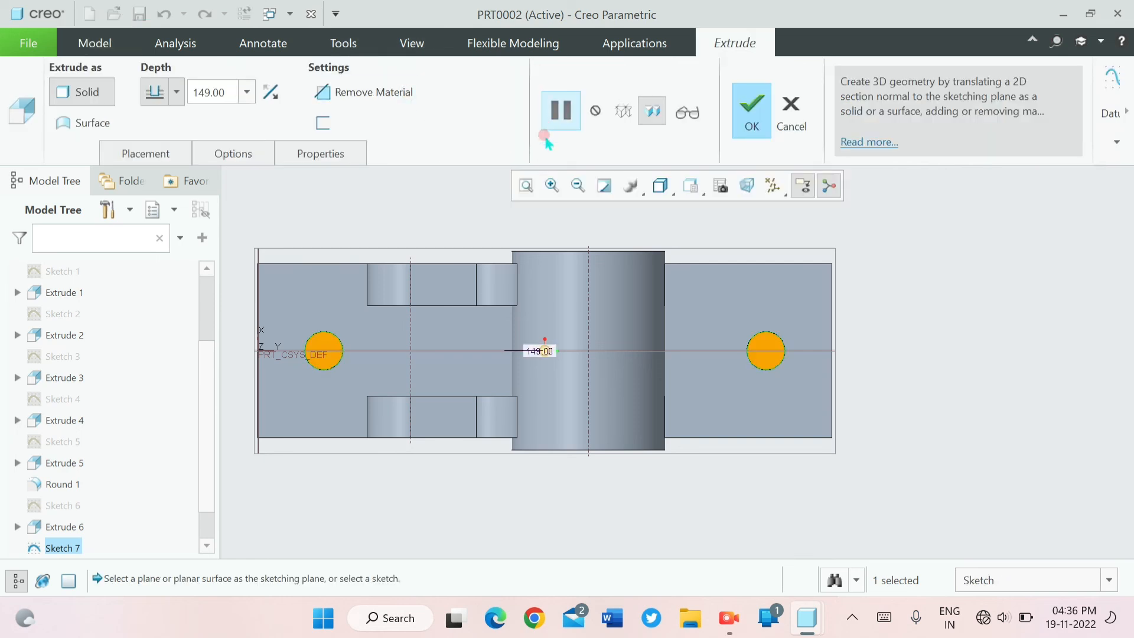
pyautogui.moveTo(503, 241); pyautogui.dragTo(557, 281, button='middle')
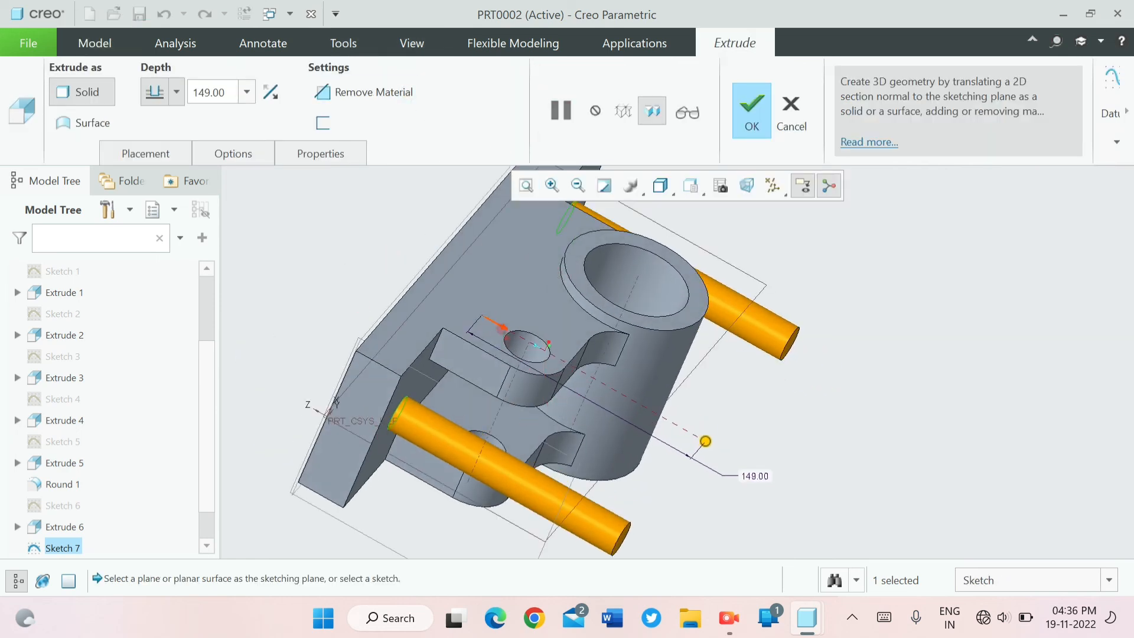
pyautogui.click(502, 326)
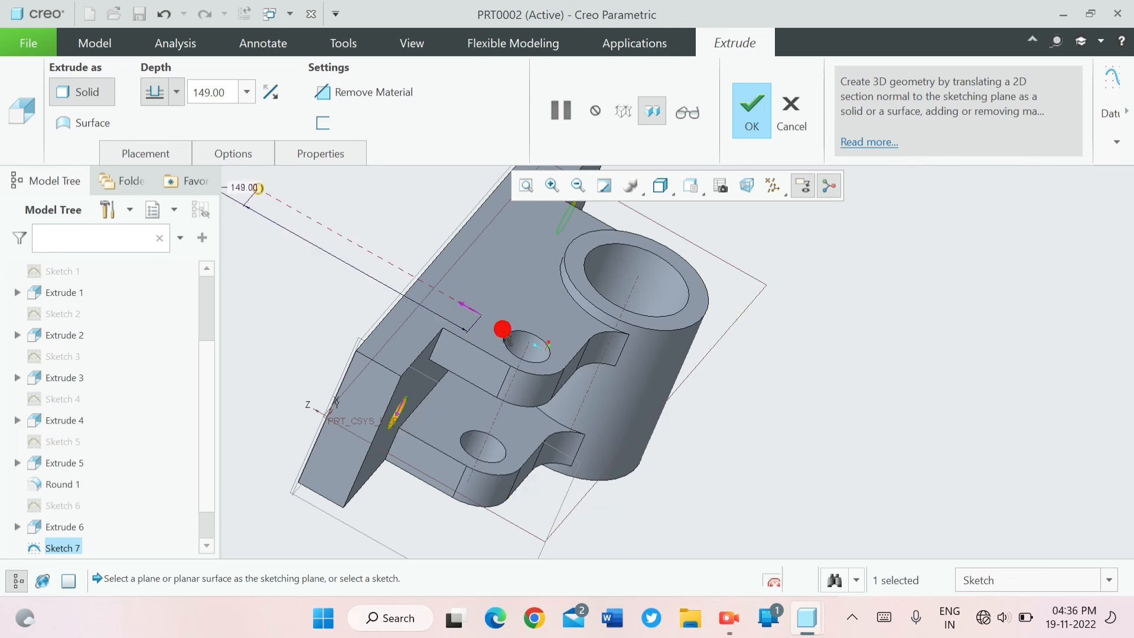
pyautogui.doubleClick(234, 87)
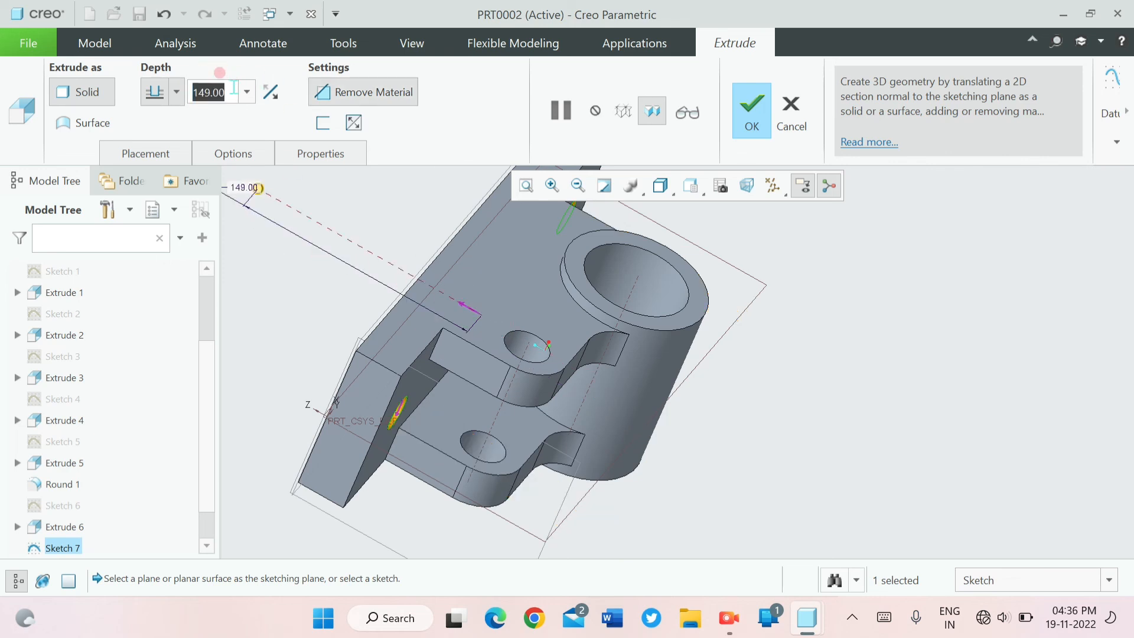
pyautogui.click(751, 132)
pyautogui.moveTo(974, 366)
pyautogui.mouseDown(button='middle')
pyautogui.moveTo(881, 301)
pyautogui.moveTo(942, 322)
pyautogui.mouseUp(button='middle')
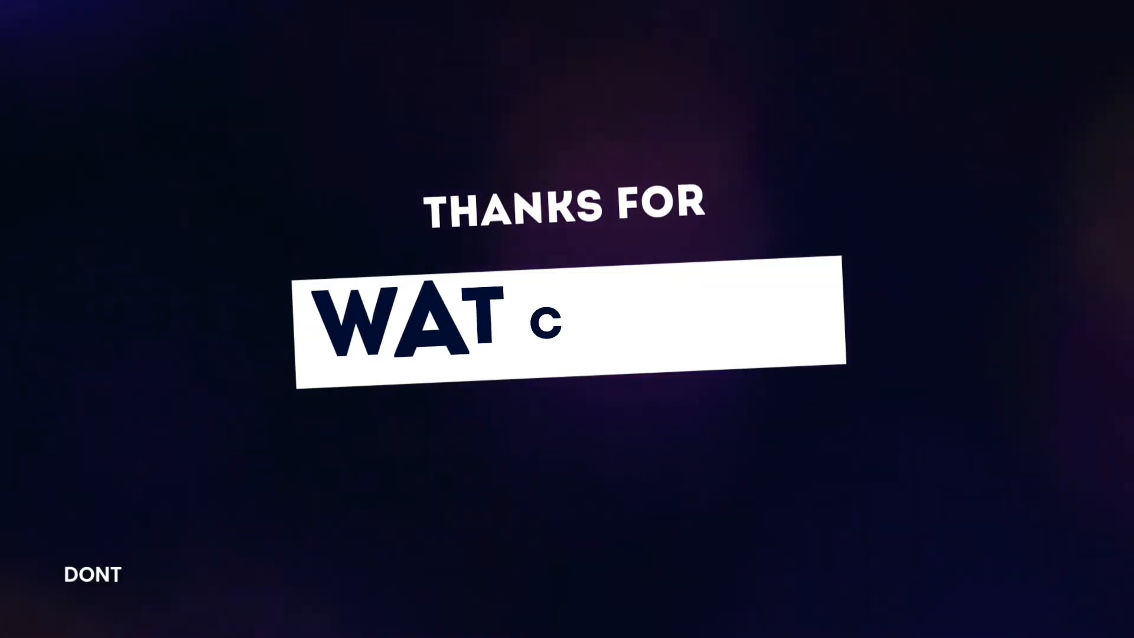